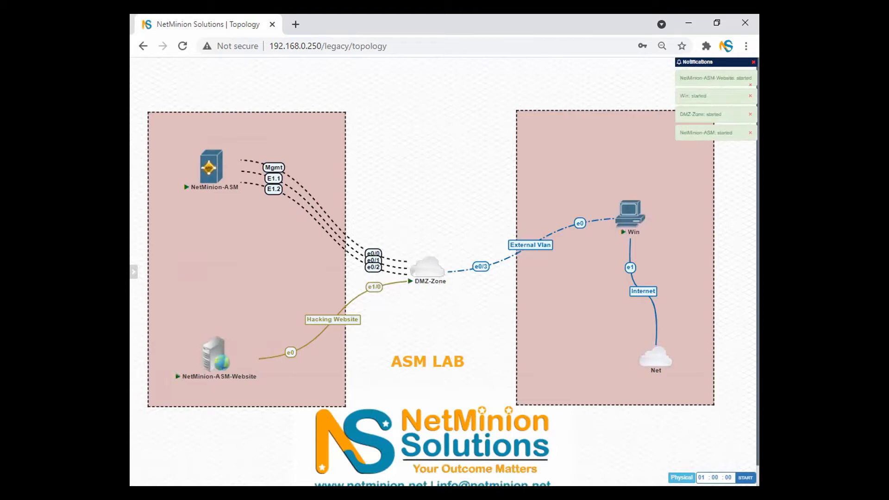
- Switch to the Firefox lab portal window with the ASM lab topology
key(alt+Tab)
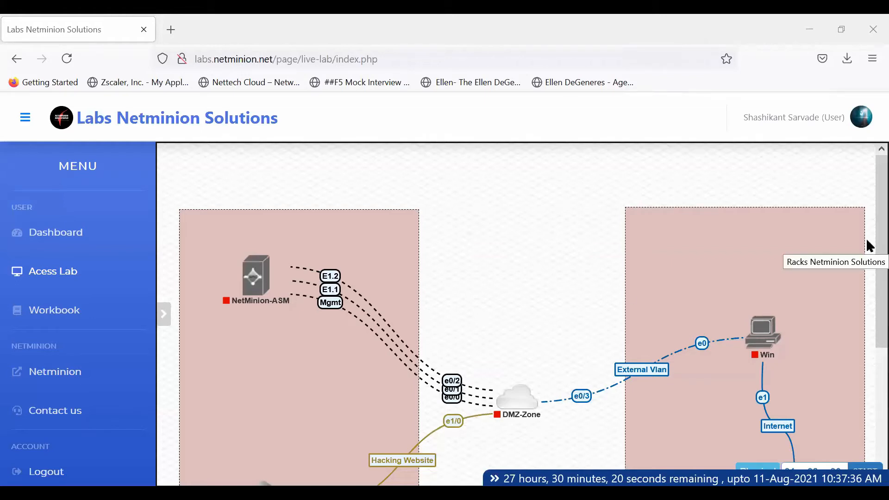
- Start the NetMinion-ASM node from its context menu
scroll(866, 318, down, 4)
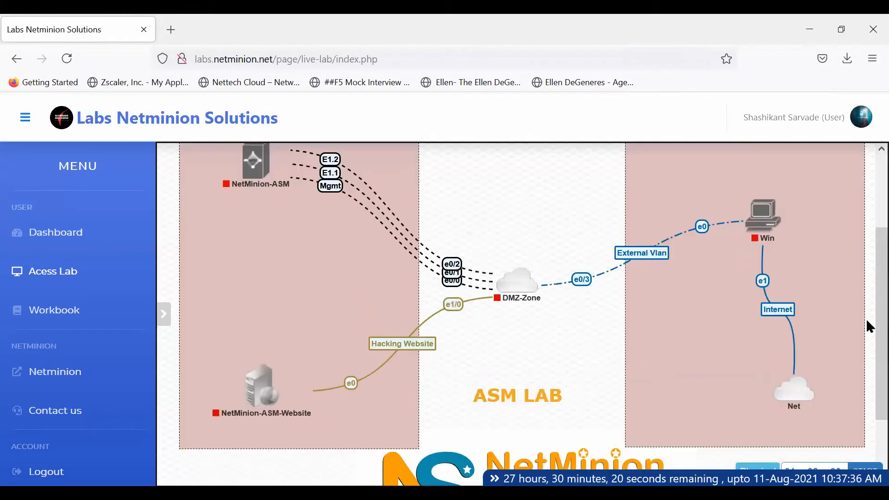
scroll(866, 298, up, 3)
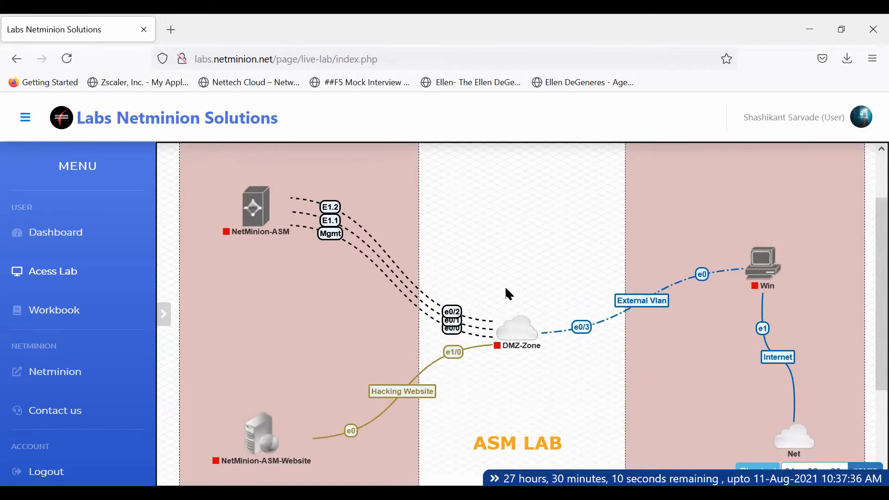
right_click(253, 207)
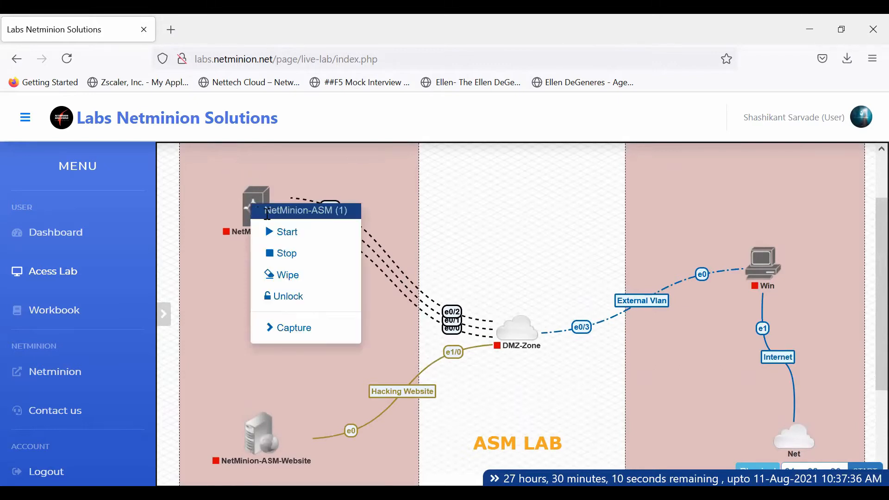
click(275, 232)
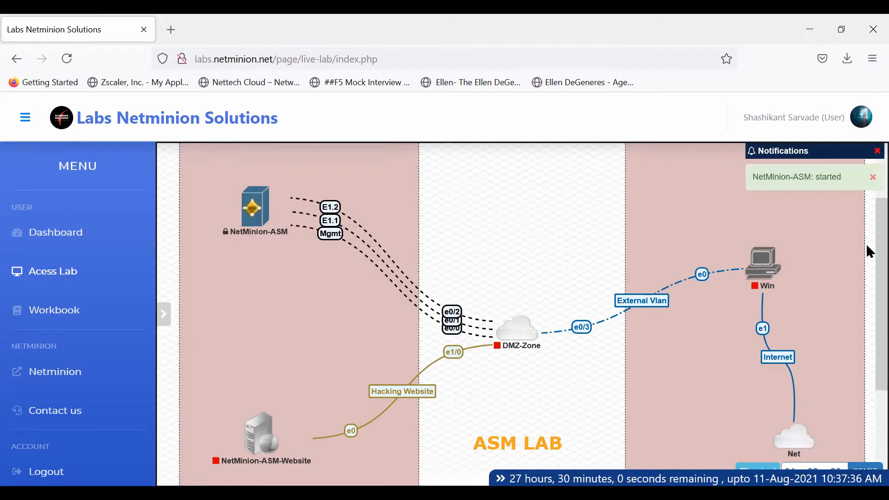
scroll(869, 334, down, 3)
scroll(865, 333, down, 3)
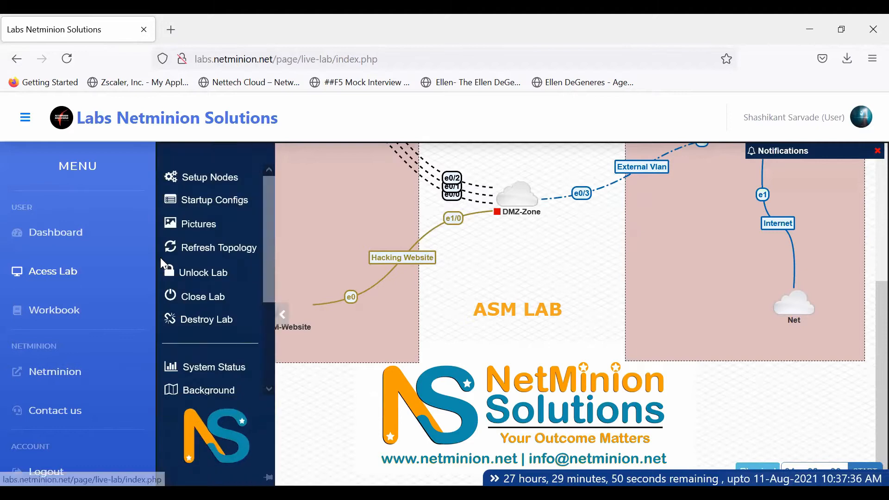
mouse_move(163, 276)
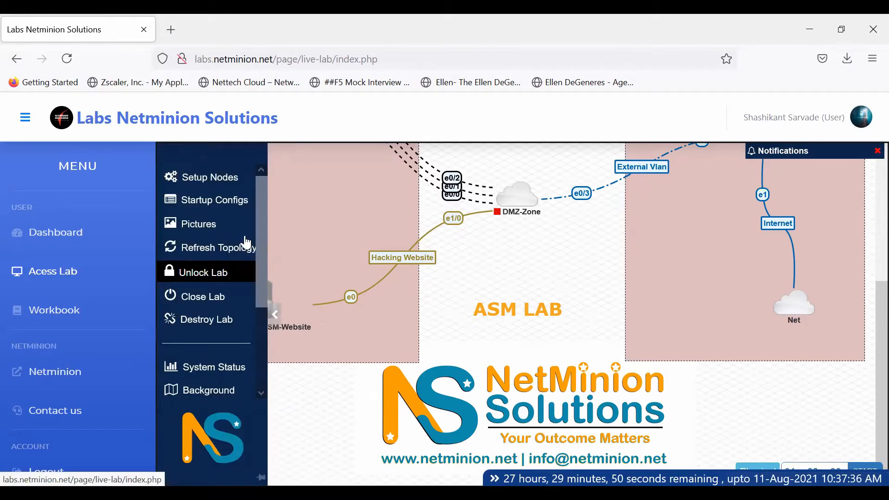
scroll(267, 366, down, 3)
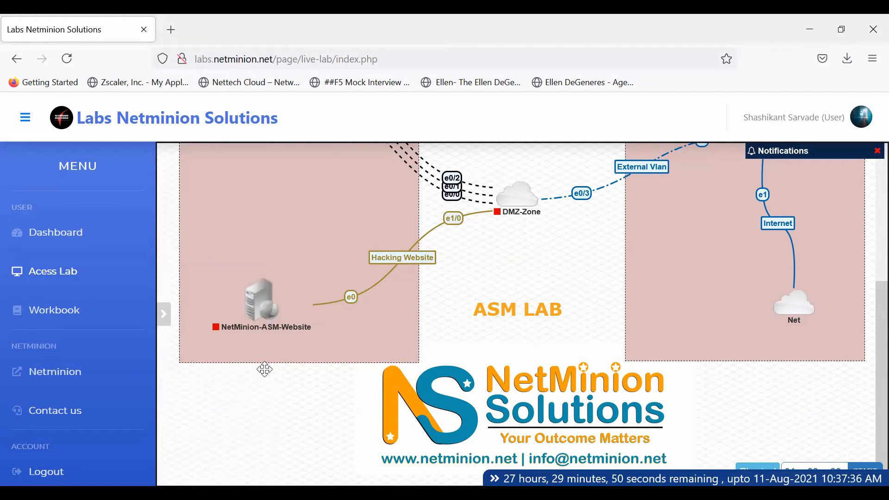
key(ctrl+plus)
key(ctrl+minus)
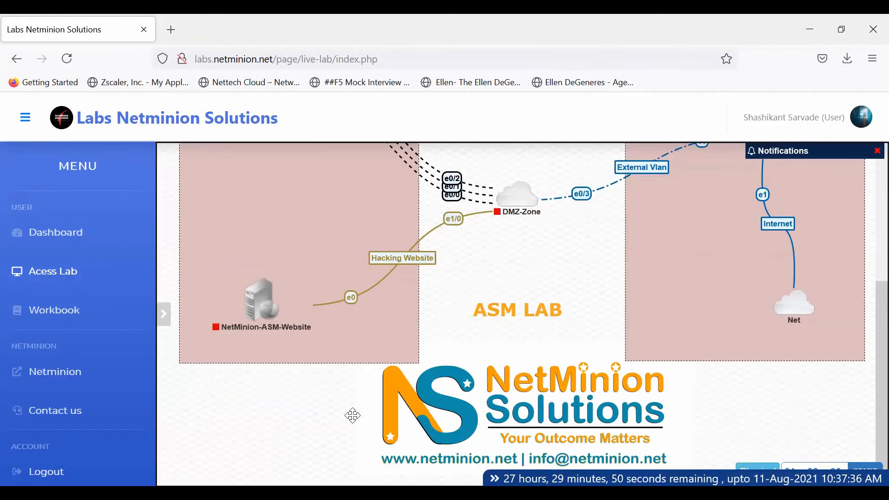
scroll(352, 415, up, 1)
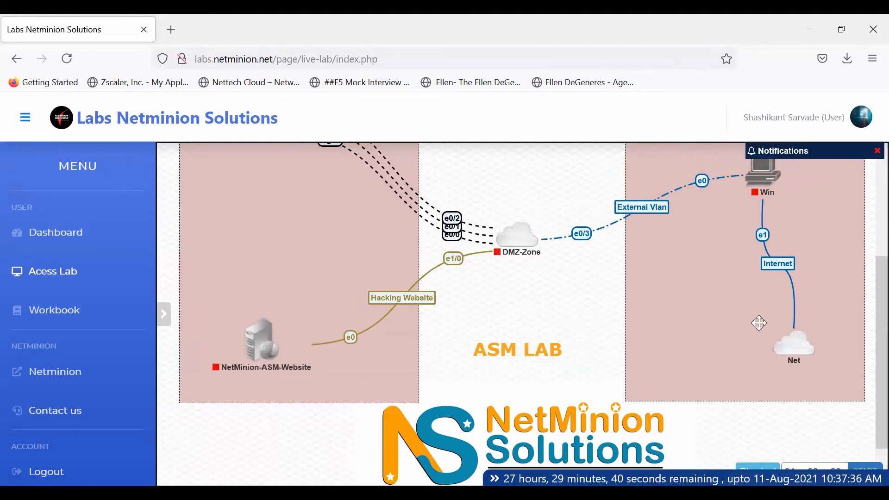
drag(866, 345, 865, 291)
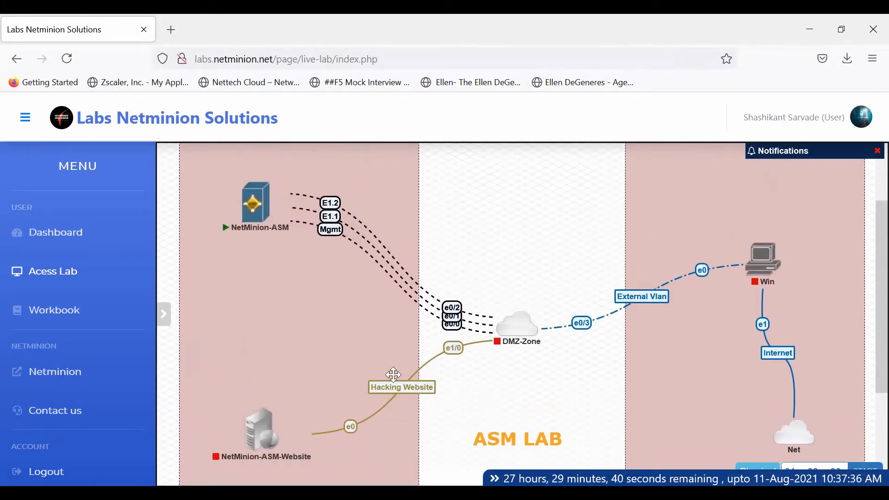
mouse_move(252, 203)
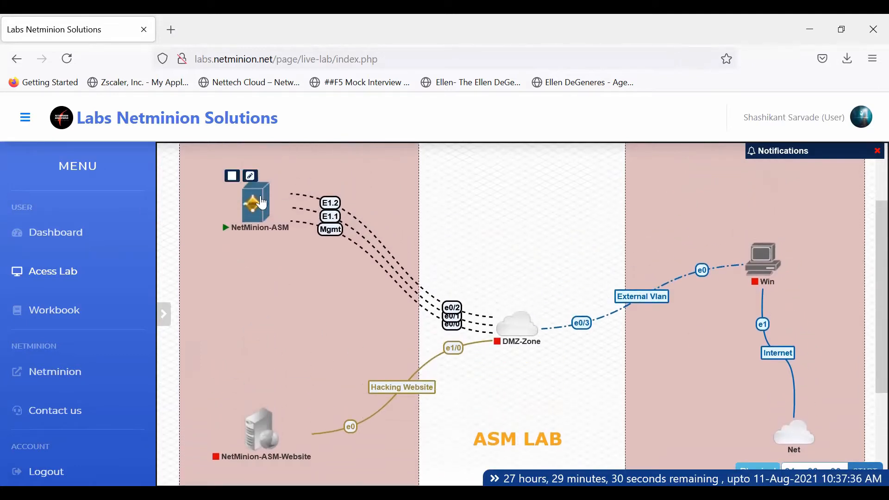
click(252, 210)
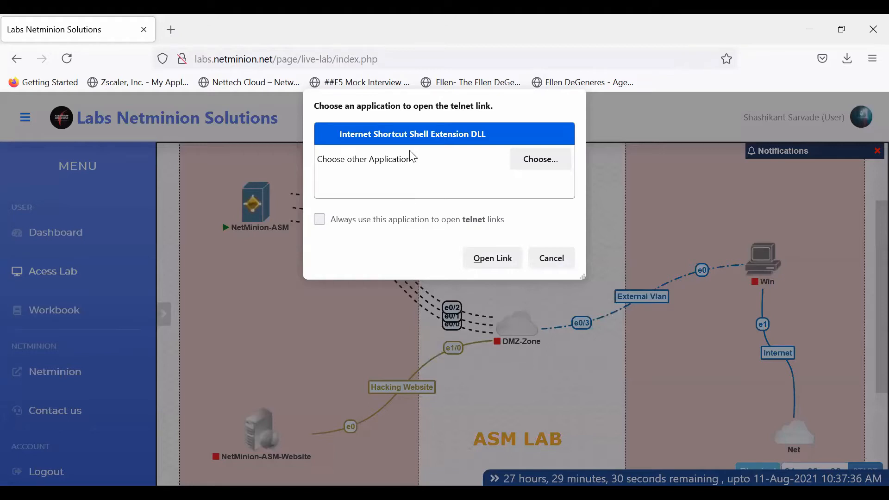
click(550, 257)
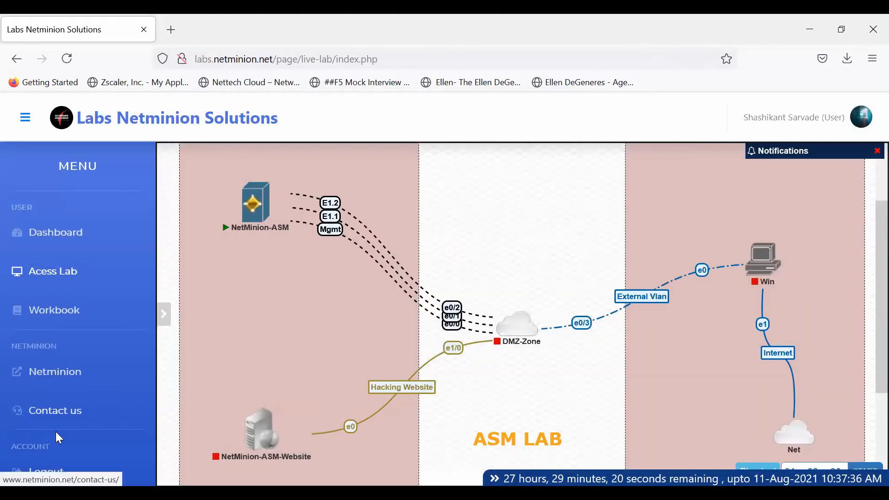
- Switch the lab to browser-based HTML5 consoles from the lab tools panel
scroll(865, 226, down, 2)
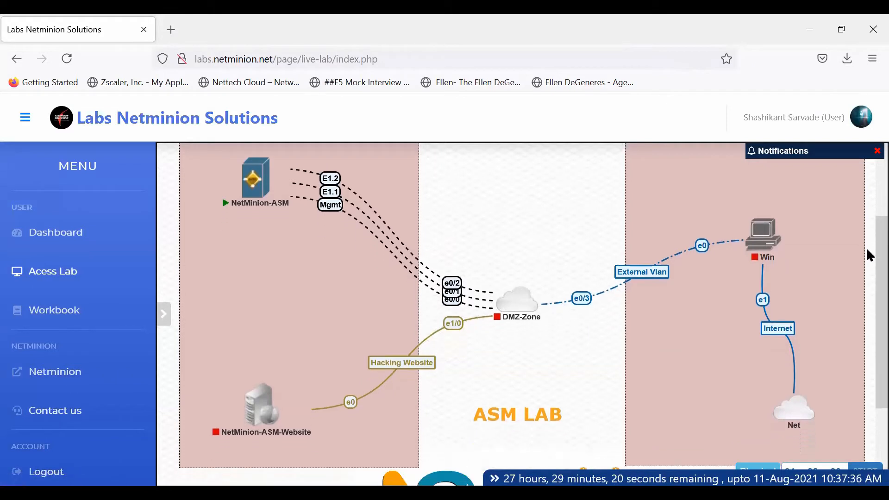
click(162, 313)
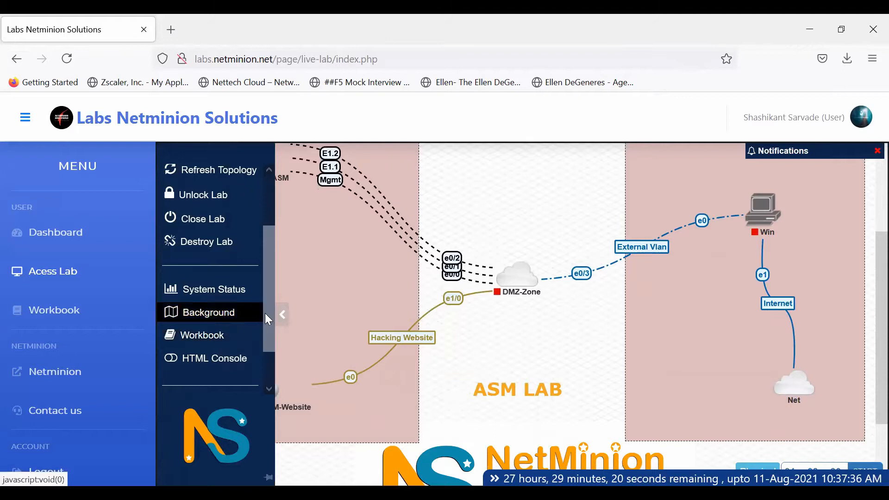
click(228, 359)
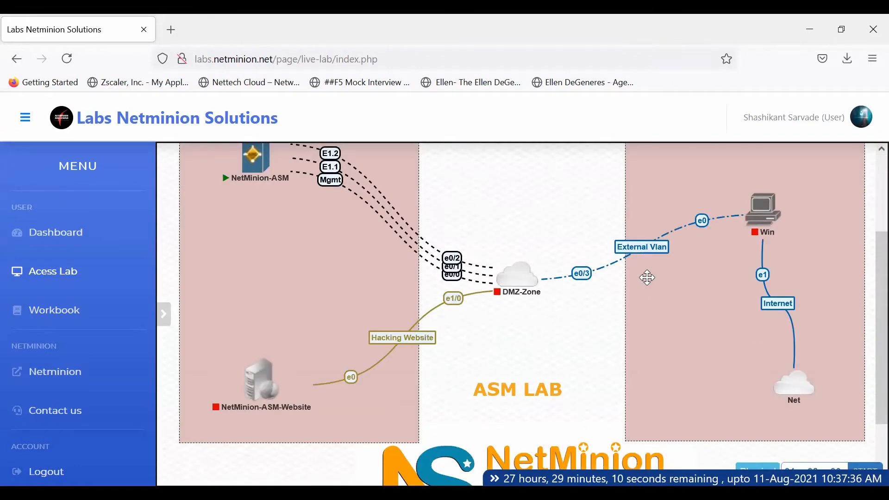
- Open the NetMinion-ASM terminal session and pop it out into its own browser tab
click(247, 170)
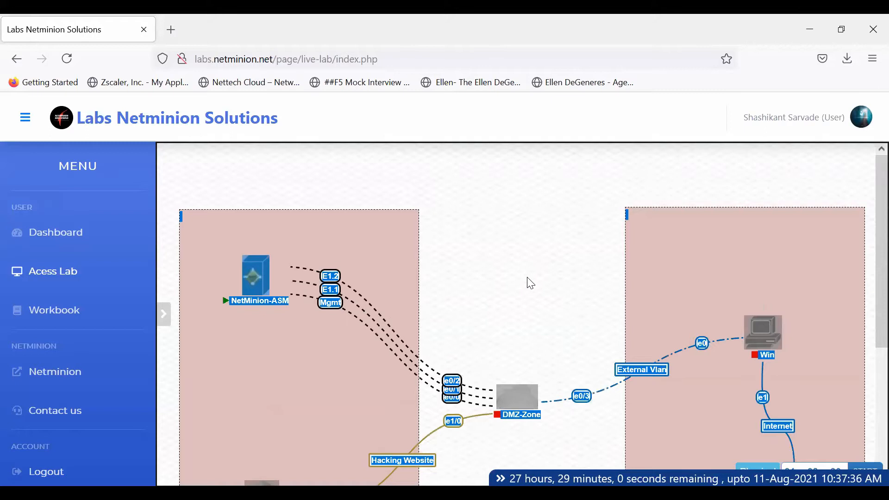
mouse_move(217, 272)
click(251, 287)
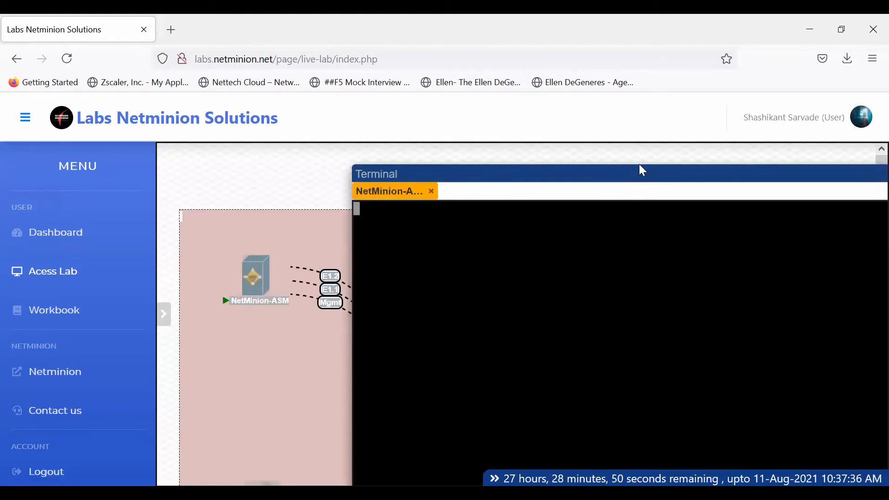
drag(639, 171, 386, 152)
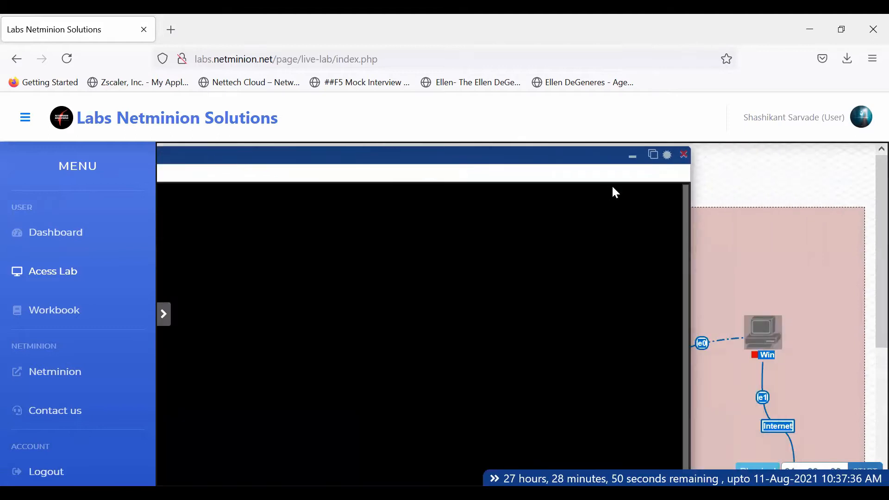
click(654, 154)
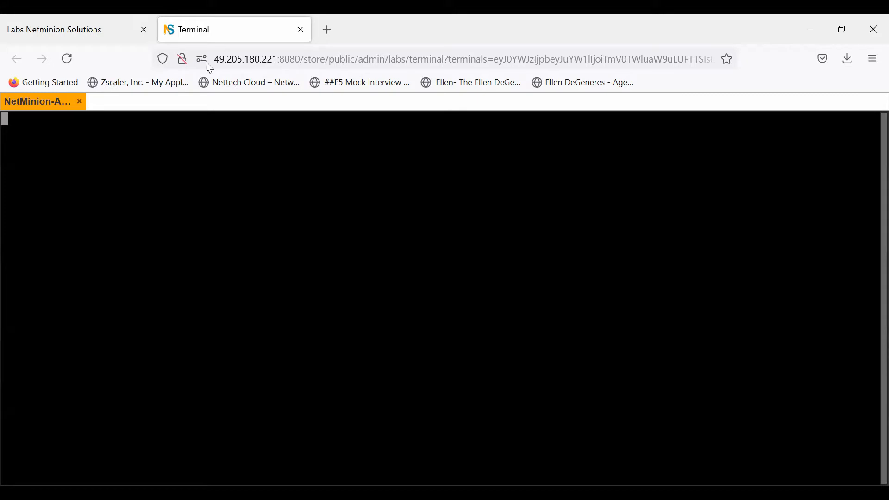
- Back on the lab topology page, start the Win node
click(108, 30)
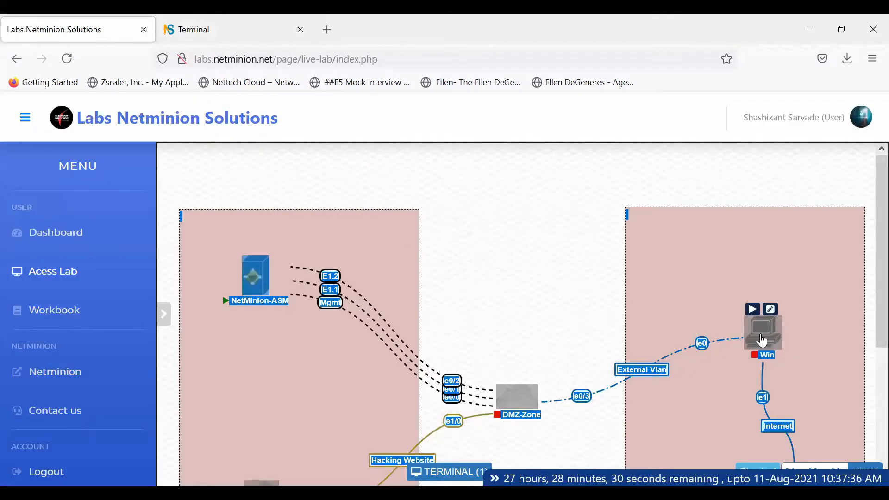
right_click(762, 339)
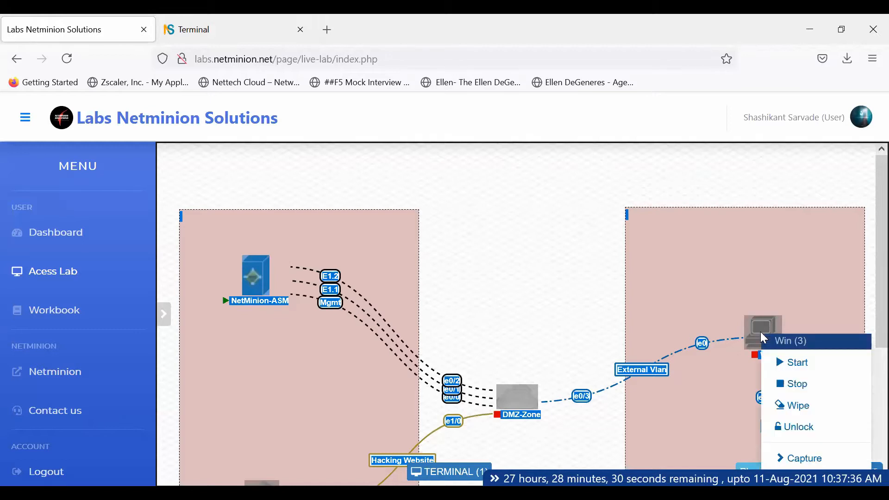
click(796, 361)
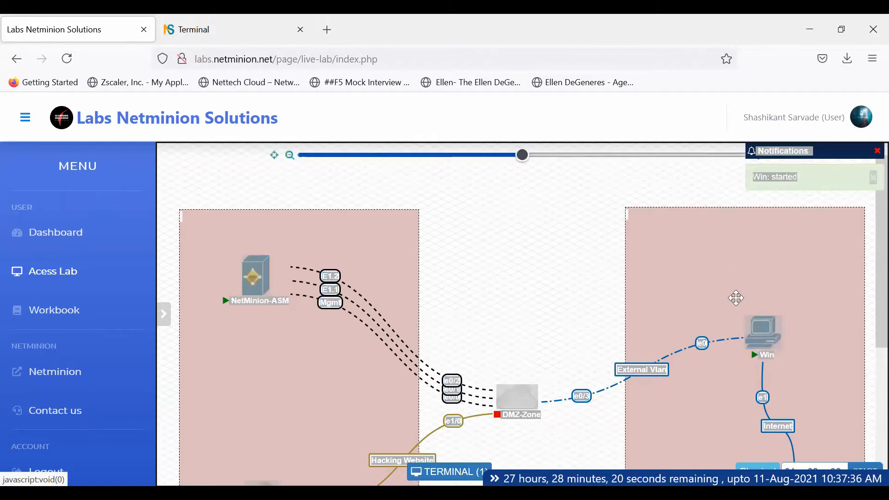
- Open the Win node's console
right_click(773, 341)
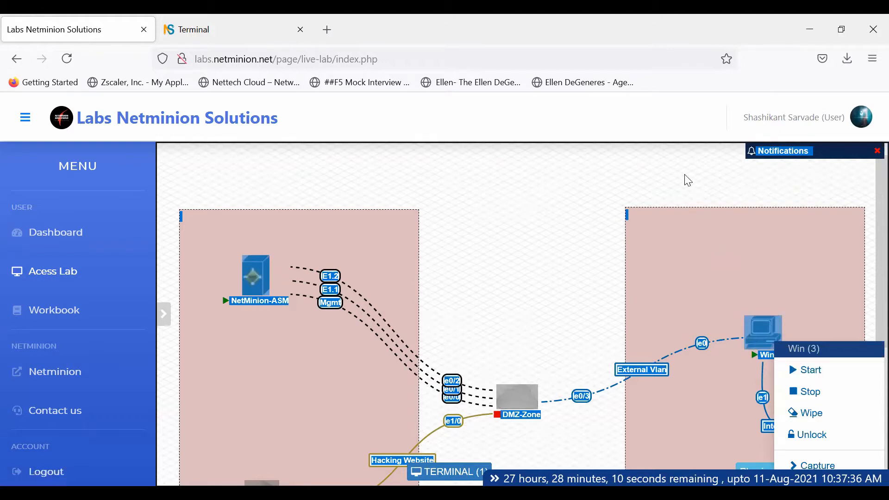
click(665, 169)
mouse_move(768, 331)
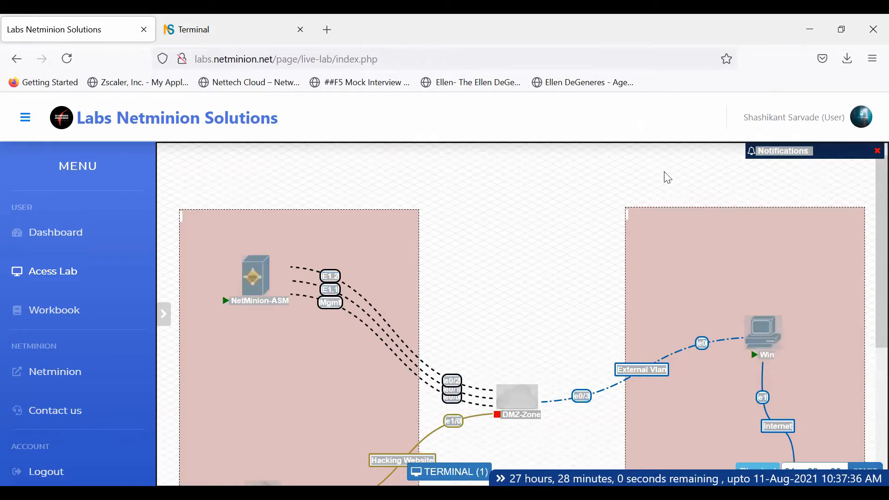
click(763, 351)
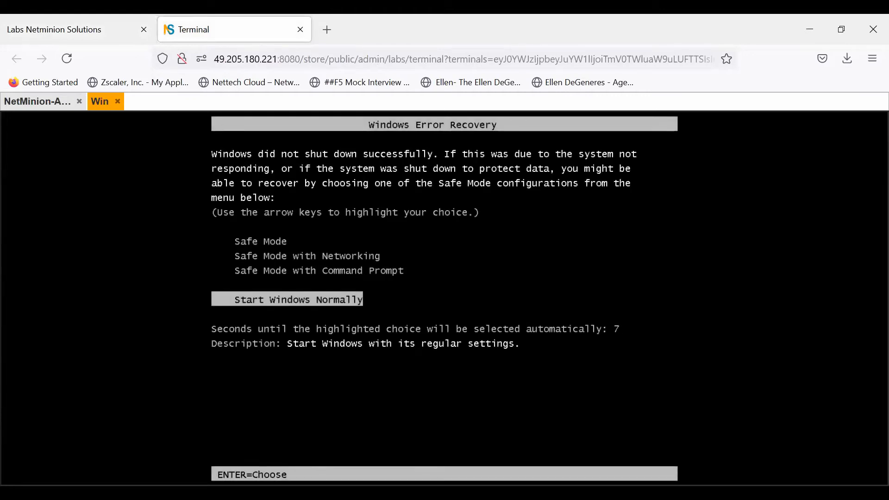
- Choose 'Start Windows Normally' in the Win console's Windows Error Recovery menu
key(Return)
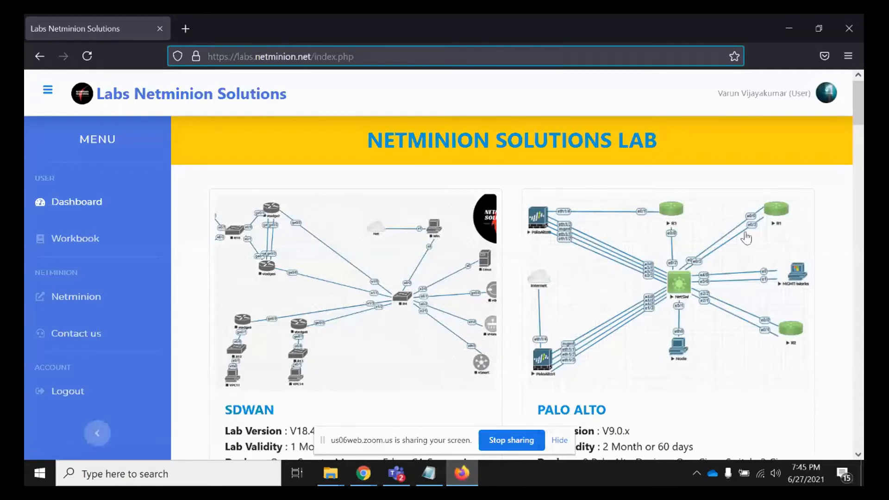
click(858, 139)
drag(856, 142, 857, 94)
- Log out of the lab portal and confirm ending the session
click(77, 395)
right_click(553, 206)
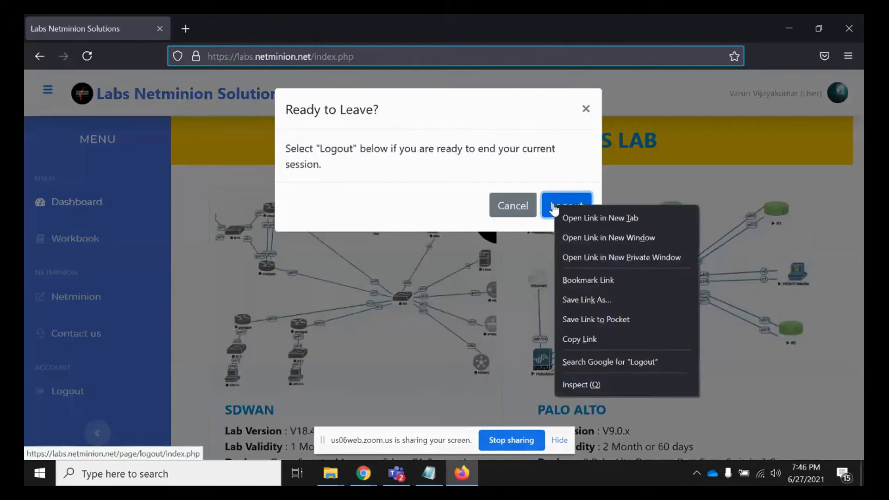
click(554, 208)
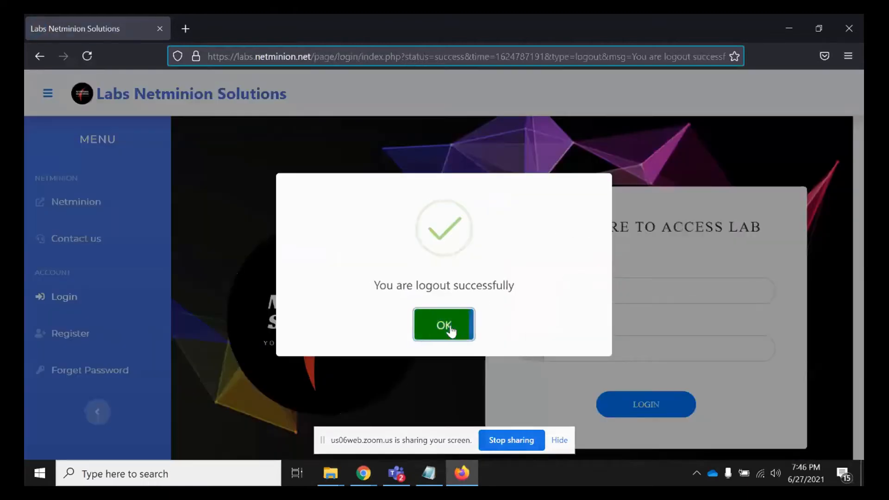
click(449, 328)
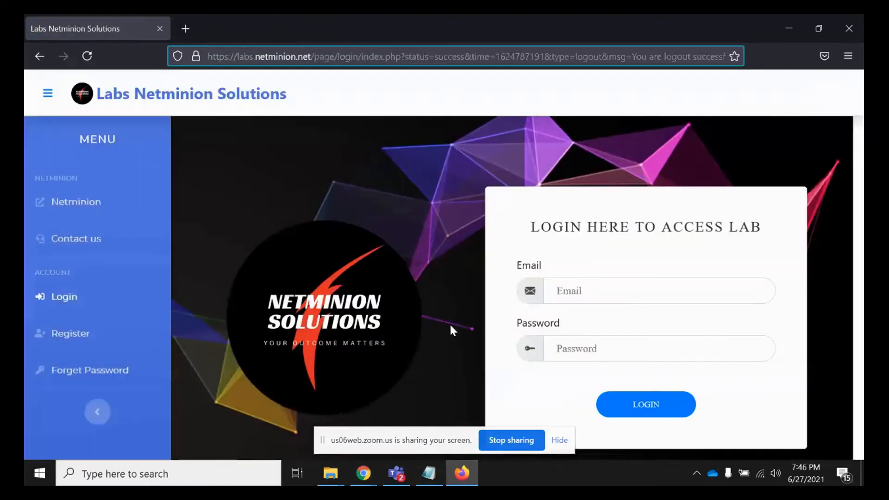
- Sign back in using the saved account e-mail and password
click(615, 284)
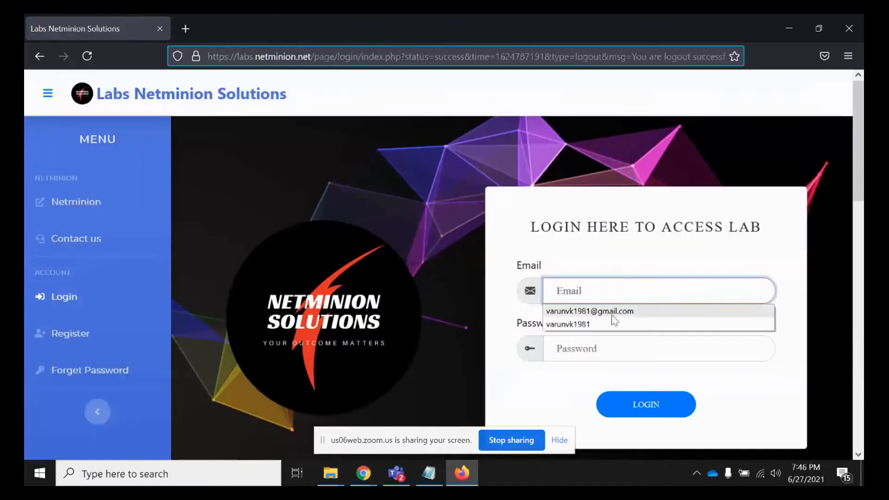
click(608, 311)
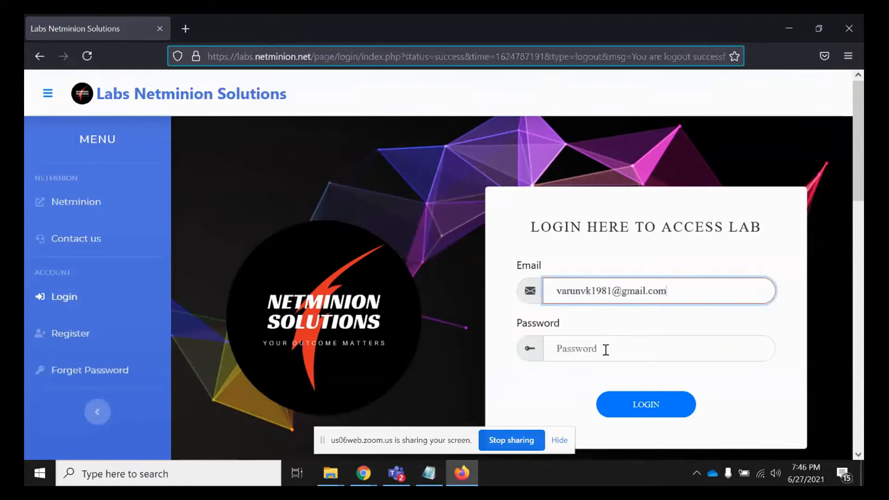
click(605, 348)
click(607, 375)
click(632, 405)
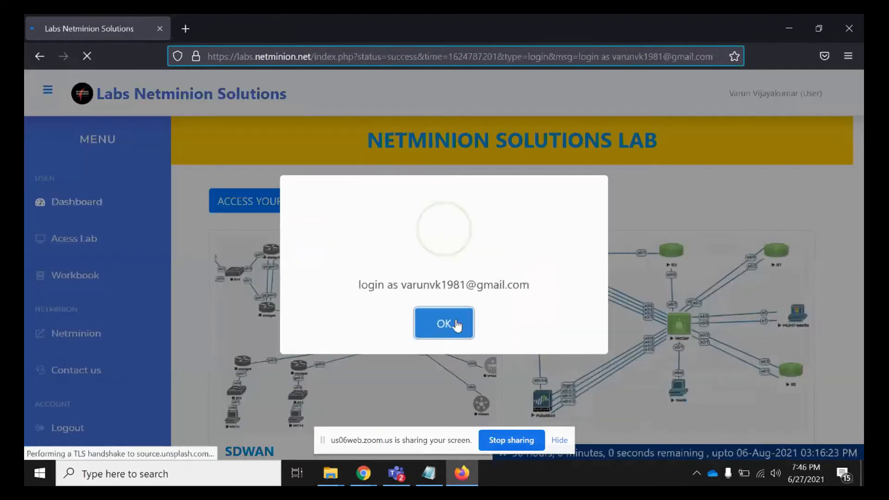
click(453, 326)
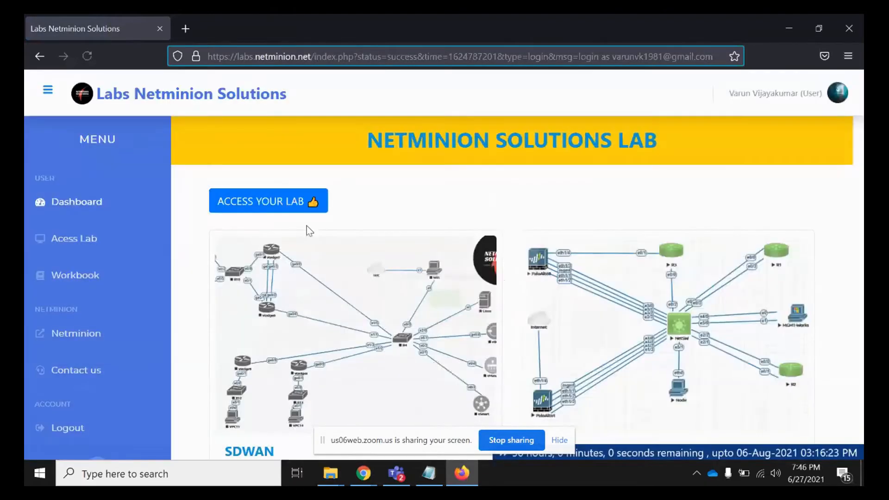
- Sign in to PNETLab with the saved lab login, HTML console and captcha, then stop sharing
click(268, 208)
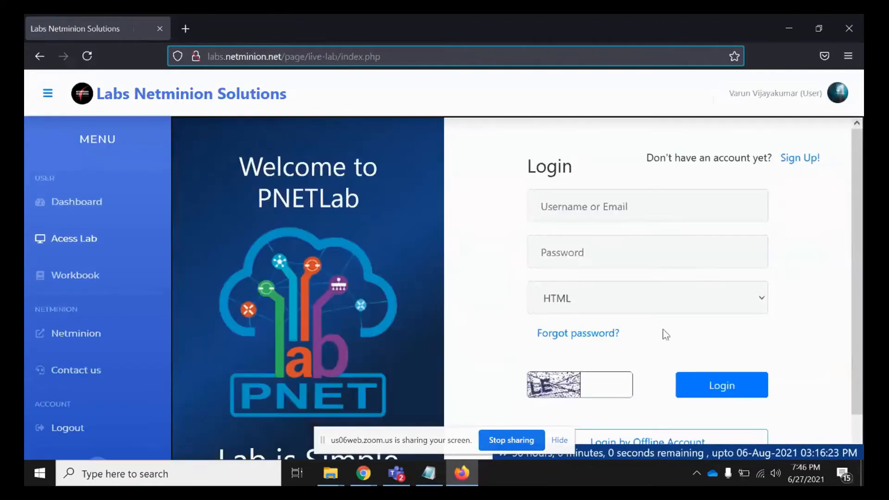
click(622, 212)
click(599, 263)
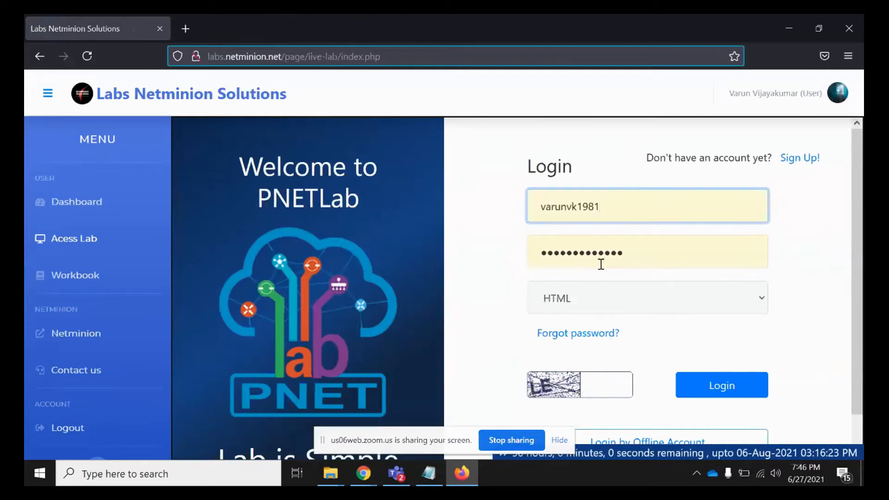
click(593, 305)
click(575, 350)
click(592, 387)
text(LE)
click(726, 396)
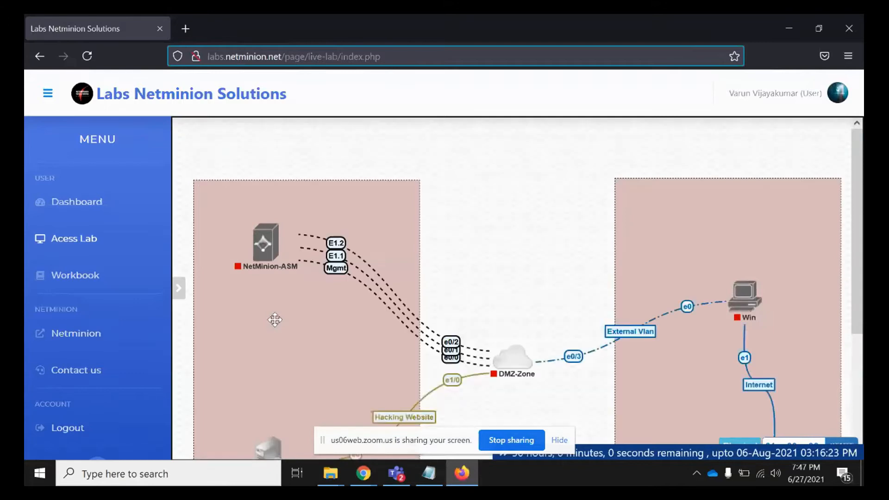
click(509, 443)
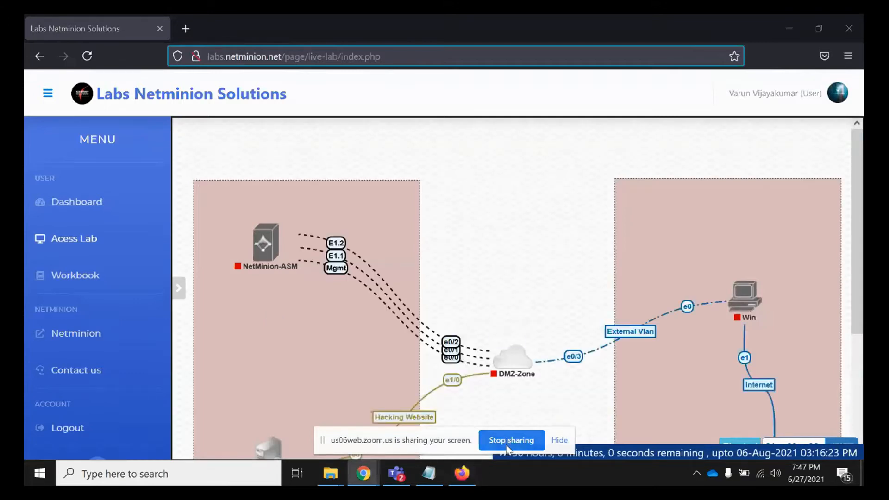
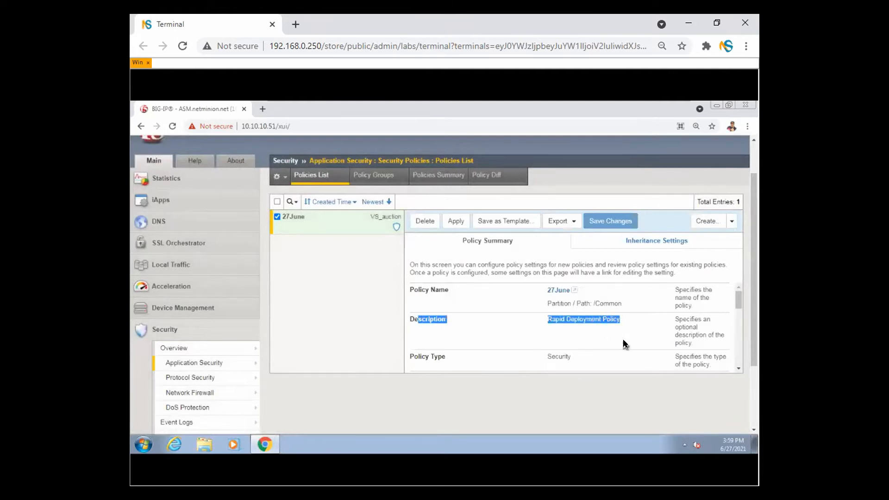
- Circle and point arrows at 27June's 'Rapid Deployment Policy' description, then clear the annotations
click(544, 323)
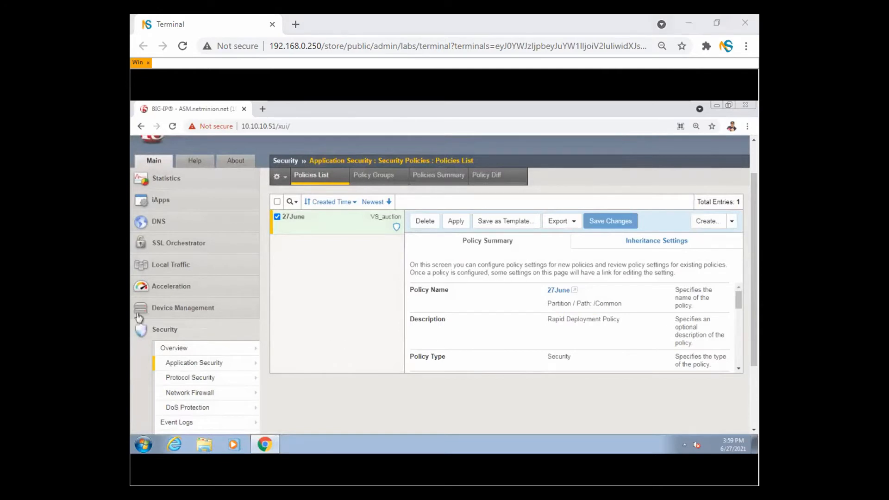
mouse_move(628, 311)
mouse_down()
mouse_move(610, 308)
mouse_move(575, 338)
mouse_up()
drag(633, 330, 632, 306)
drag(466, 332, 486, 329)
drag(477, 336, 495, 335)
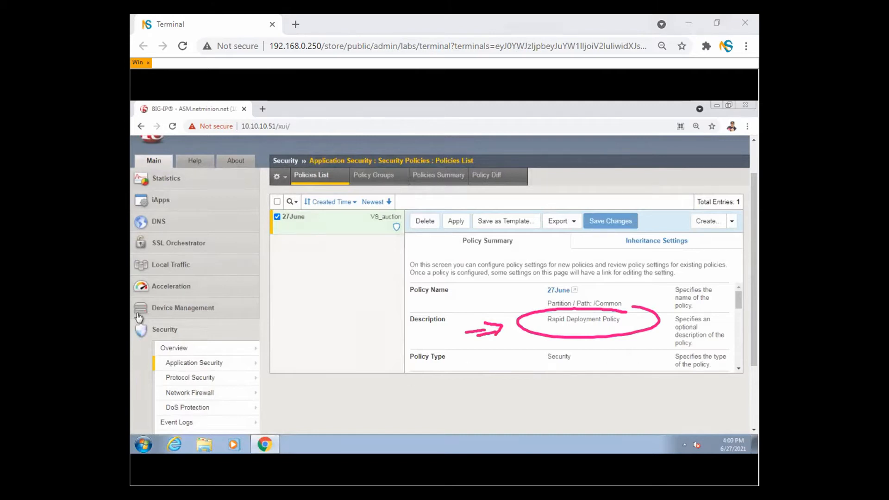
key(Escape)
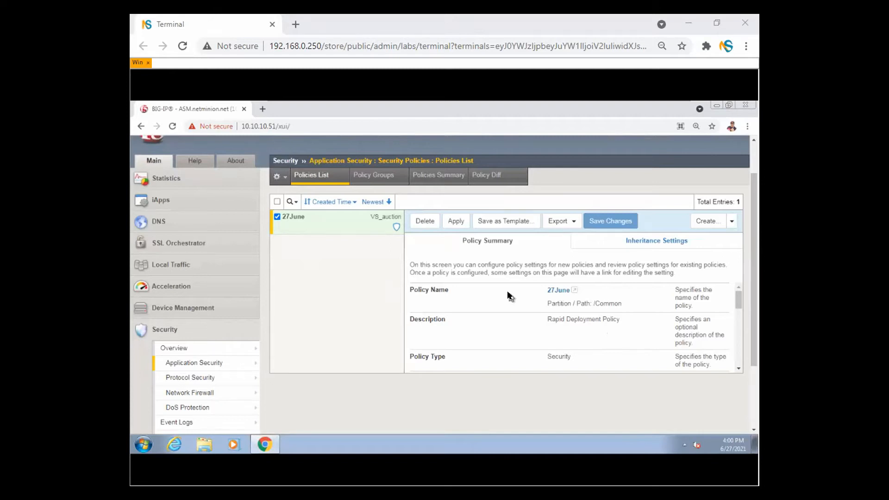
- Open a blank tab, then copy VS_auction's destination address 10.10.20.43 from Local Traffic > Virtual Servers
click(263, 109)
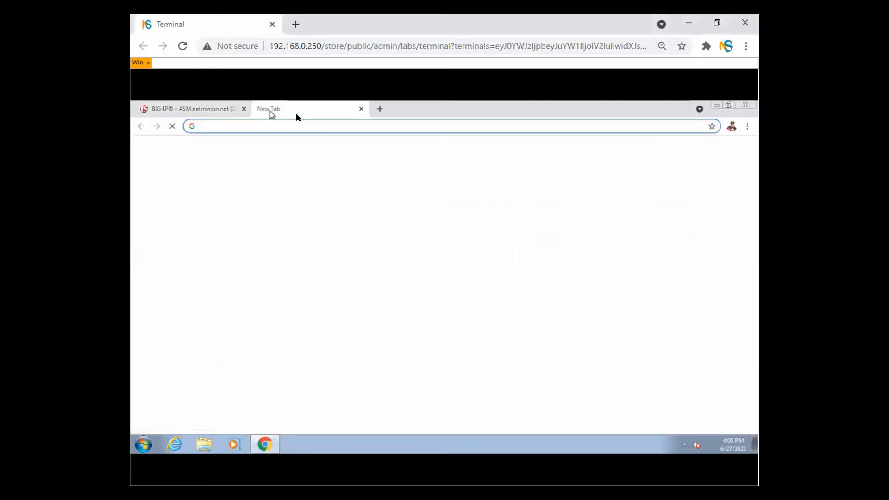
click(195, 109)
click(178, 265)
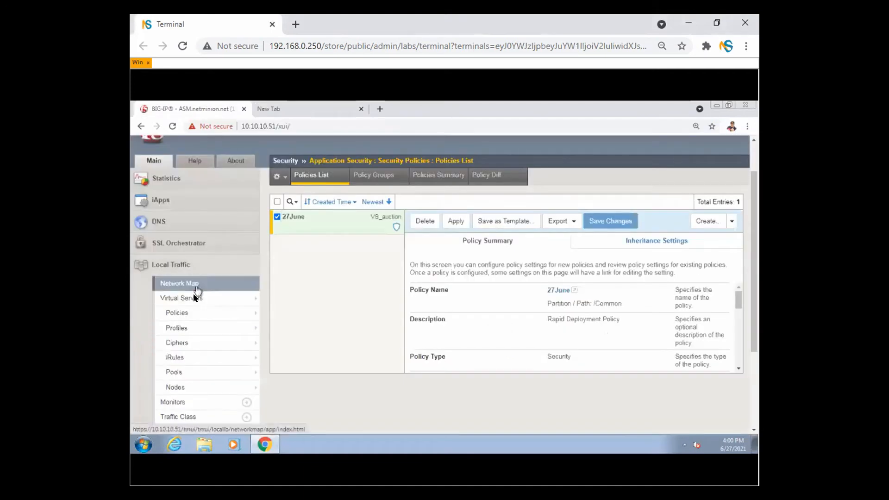
click(198, 303)
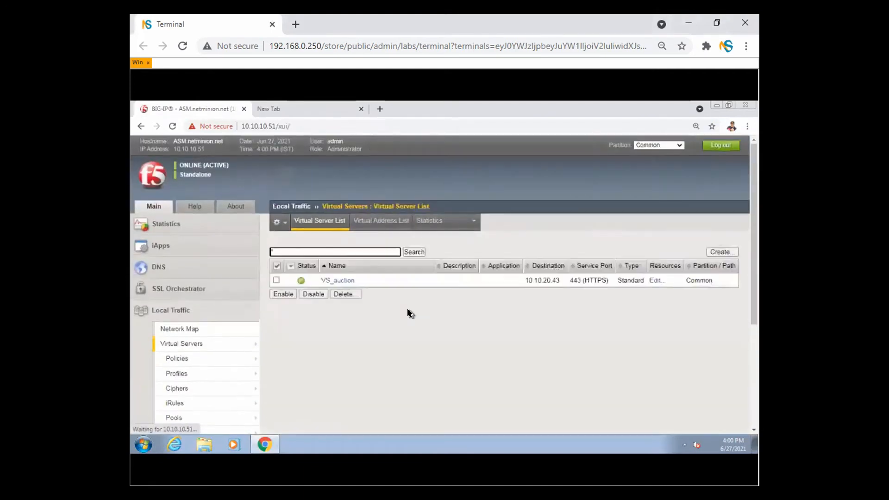
double_click(535, 281)
key(ctrl+c)
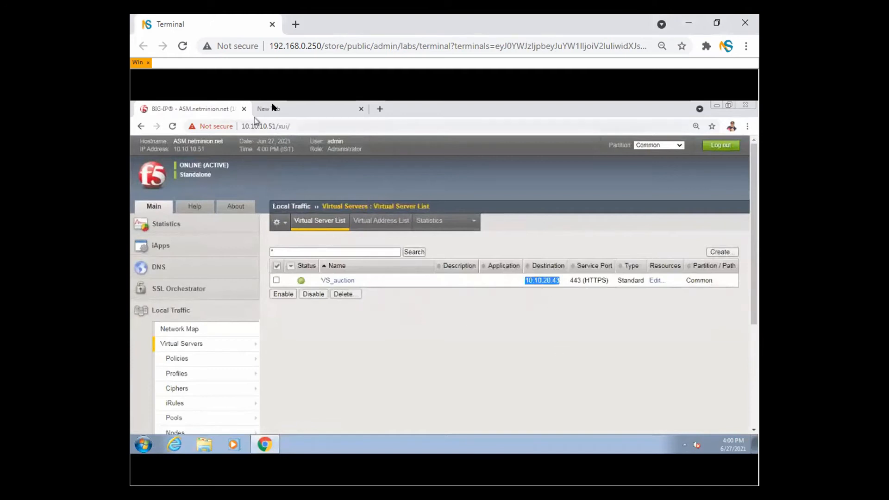
click(272, 107)
key(ctrl+v)
key(Return)
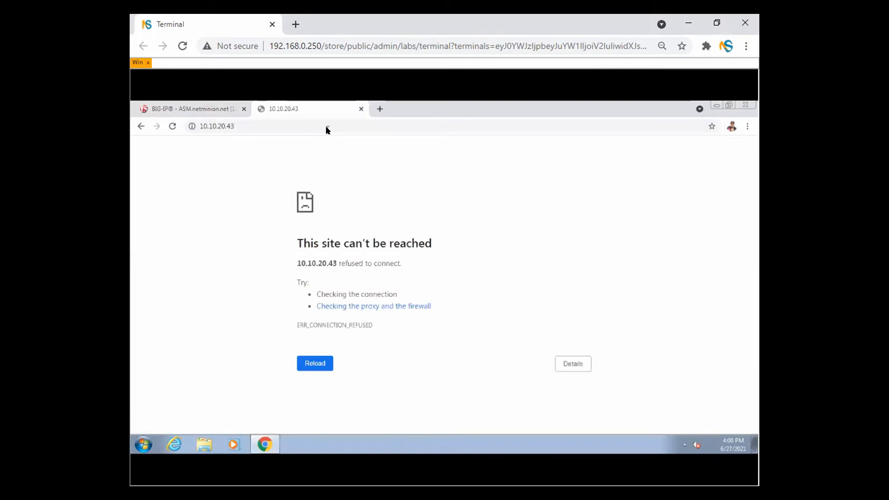
click(313, 126)
key(Home)
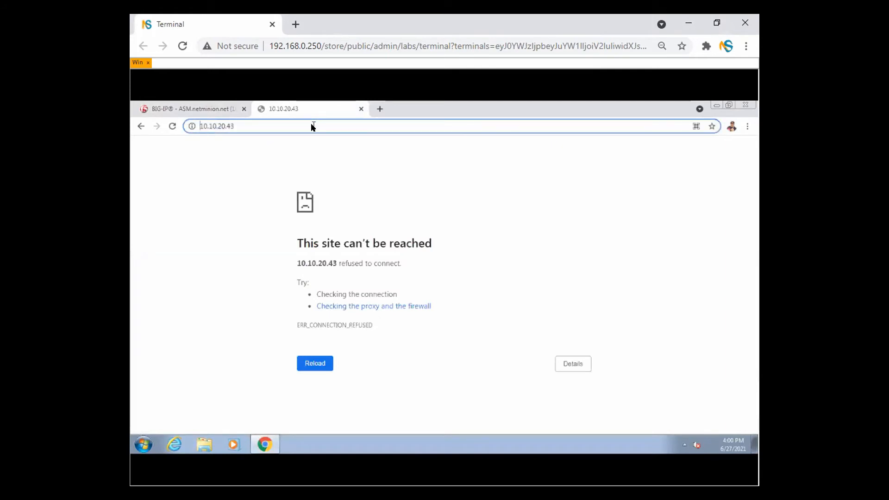
text(https://)
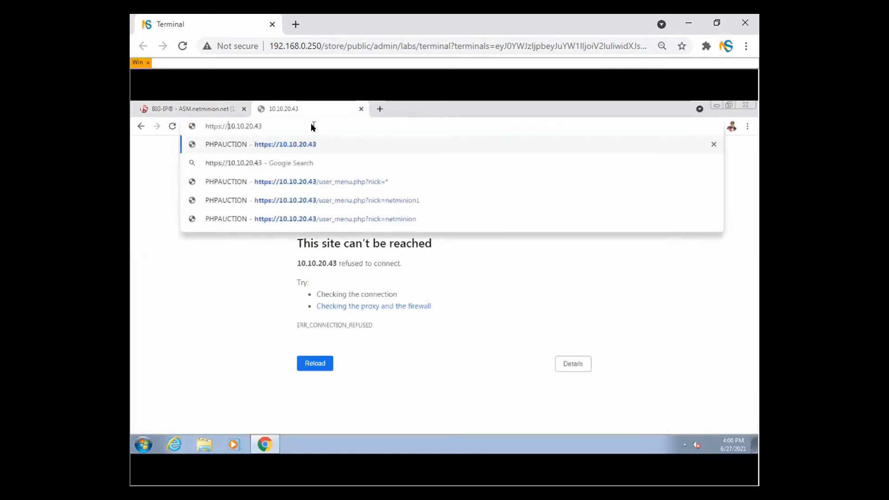
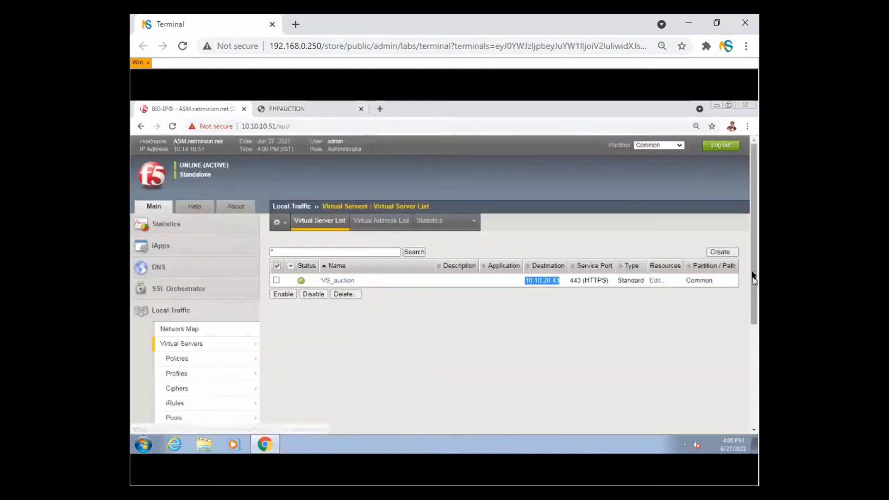
- Collapse the Local Traffic submenu in the Main sidebar beside the virtual server list
scroll(753, 278, down, 2)
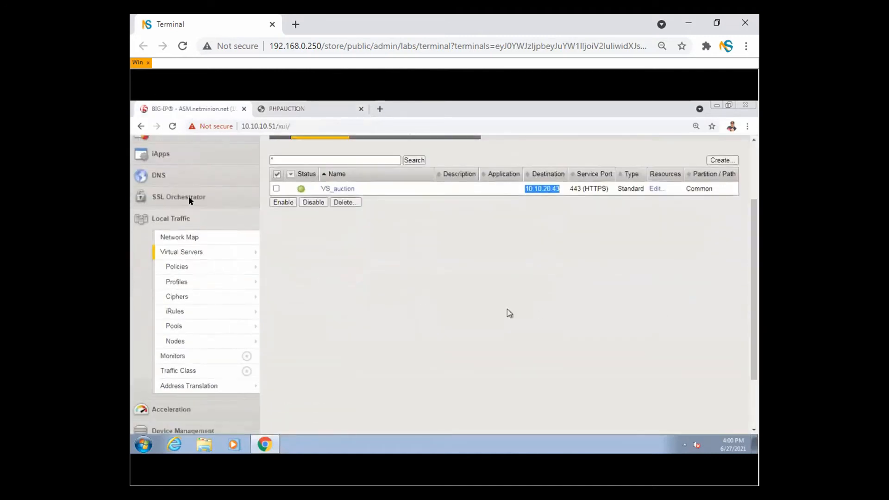
click(189, 220)
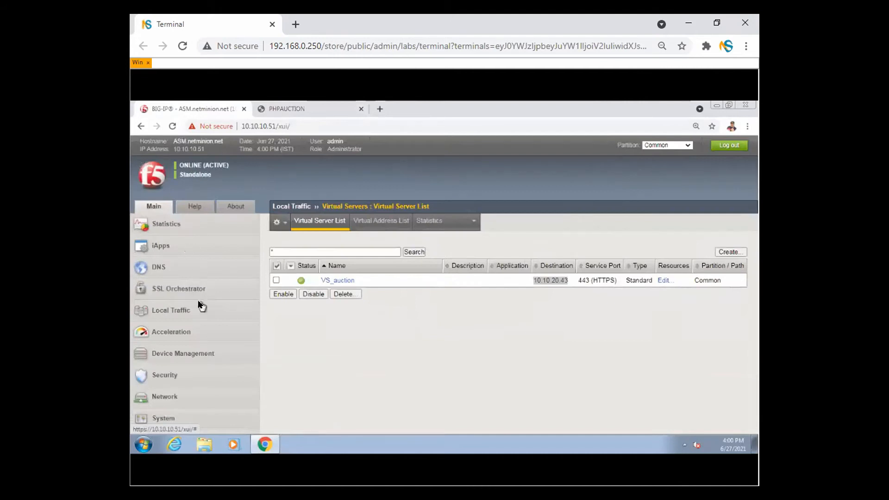
- Check VS_auction's Security > Policies settings: Application Security Policy 27June enabled, logging all requests
click(341, 280)
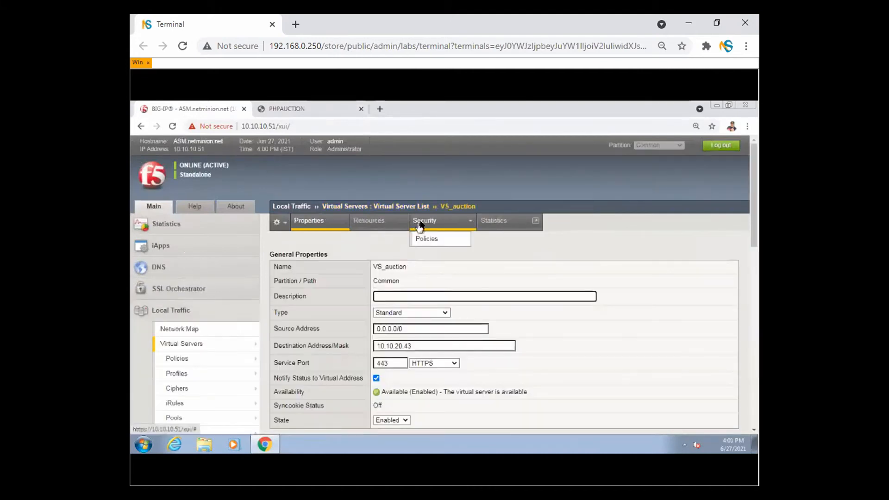
click(427, 239)
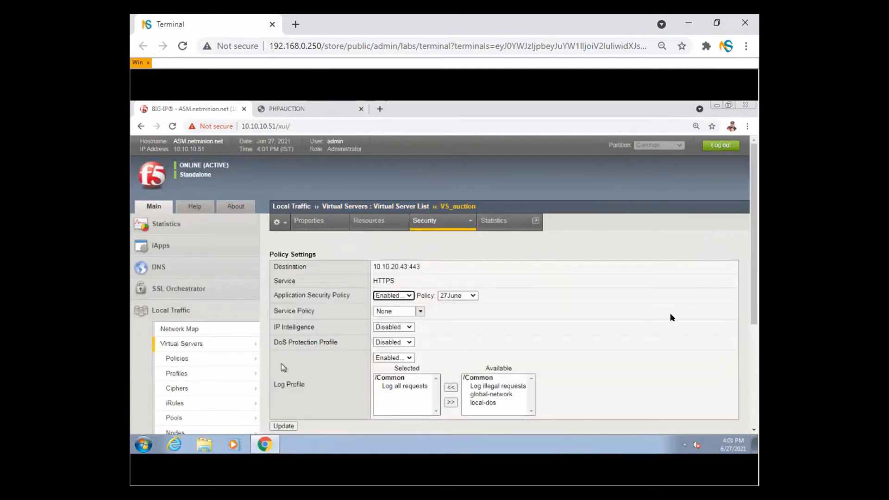
drag(754, 265, 751, 372)
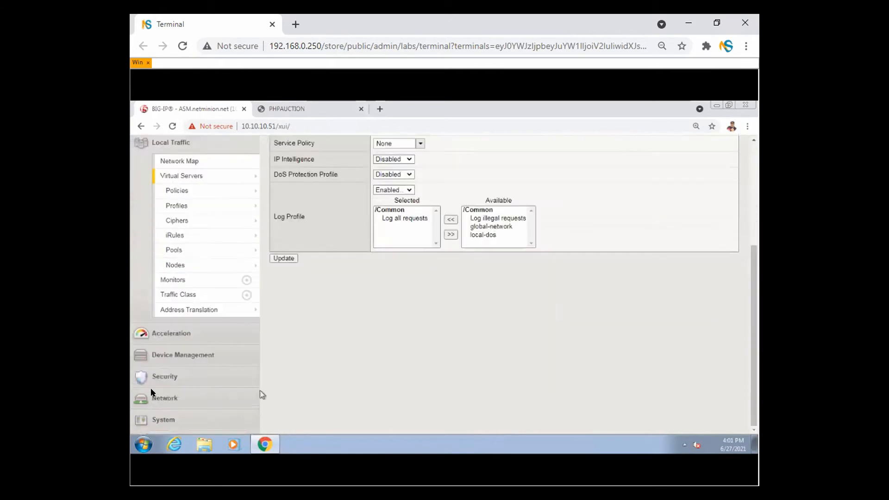
click(178, 377)
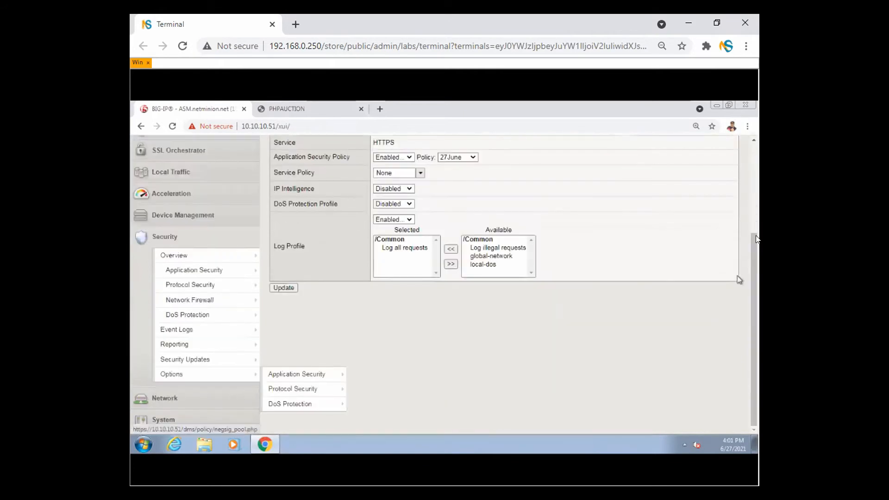
- In Event Logs > Application > Requests, remove the Illegal Requests filter and select all 11 HTTPS requests
click(200, 334)
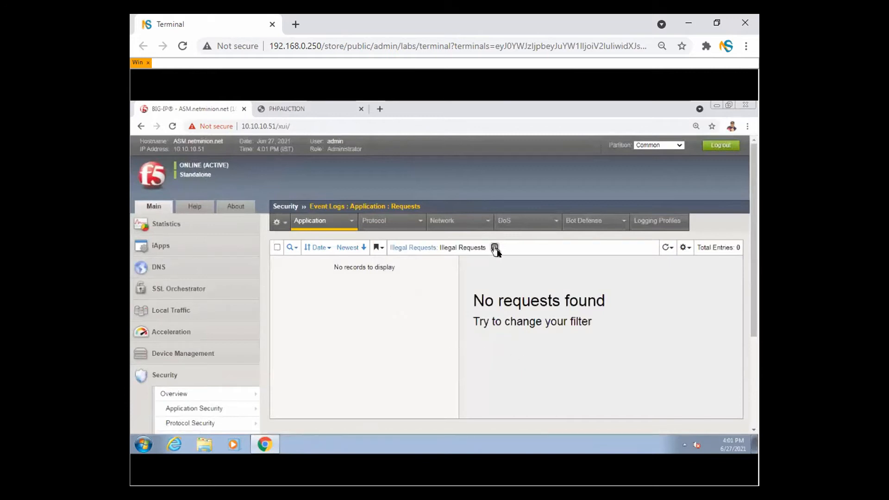
click(494, 247)
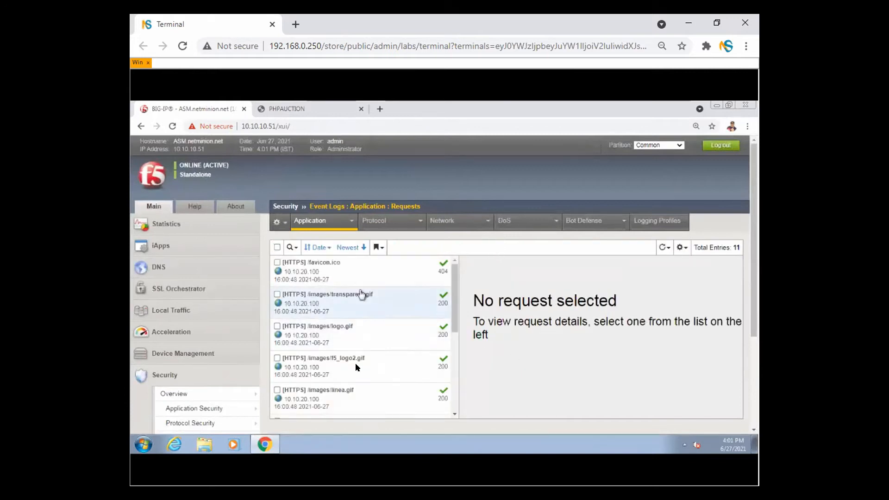
click(276, 247)
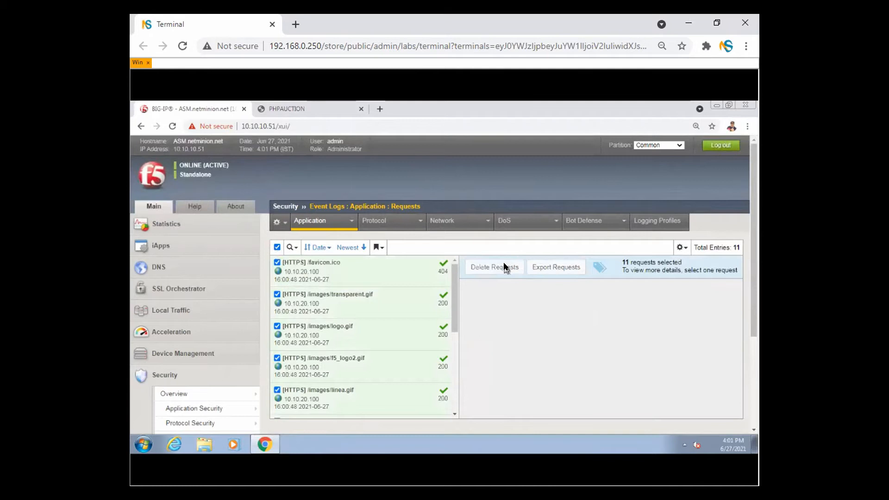
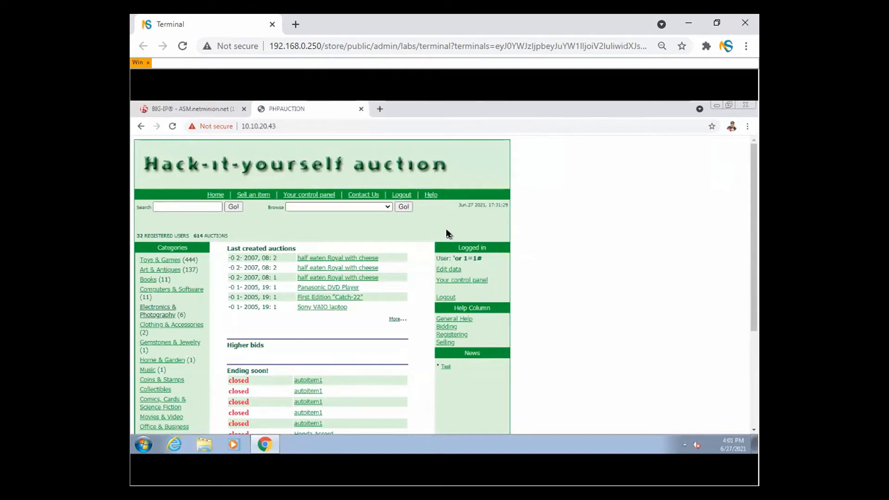
- Reload the BIG-IP request log and pop out the new /login.php POST request's full details
click(214, 109)
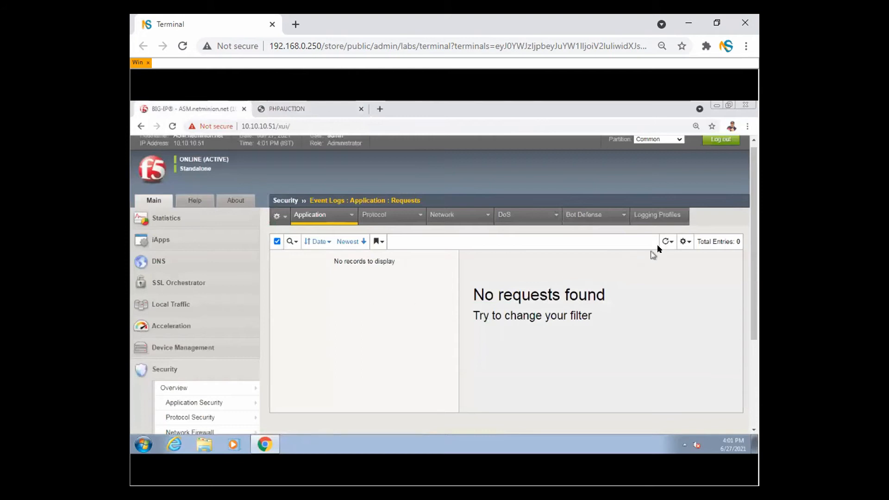
click(671, 242)
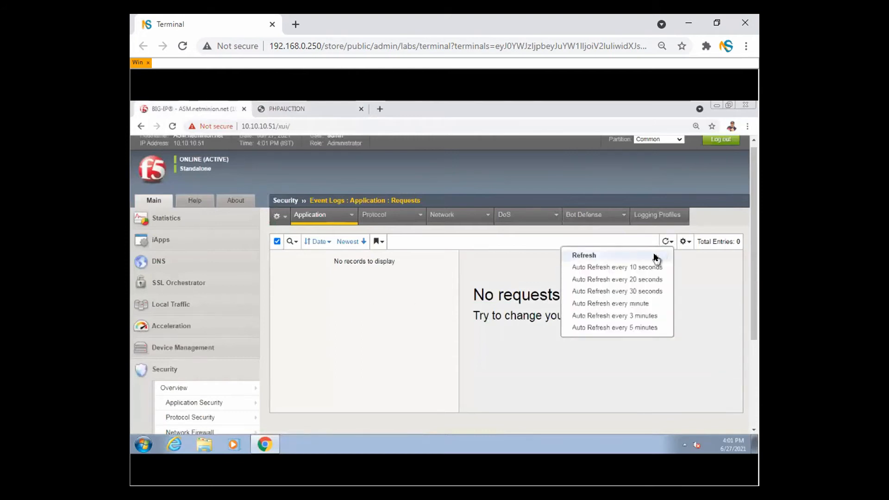
click(653, 255)
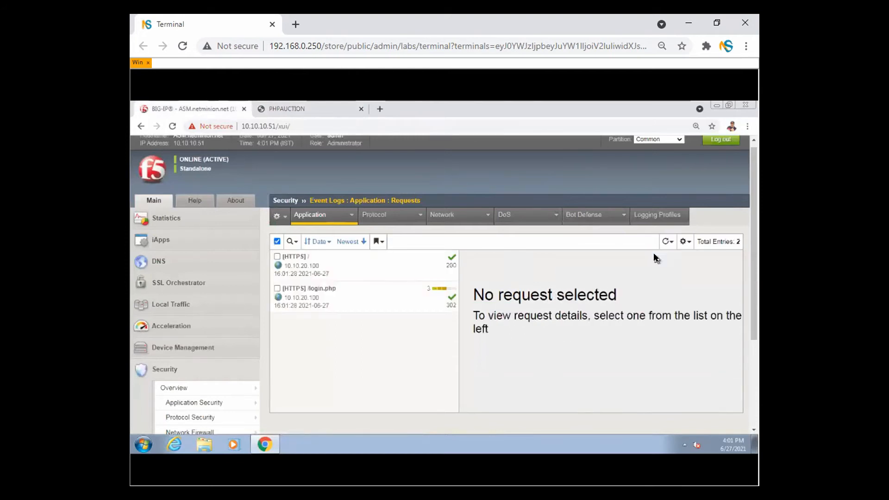
click(332, 302)
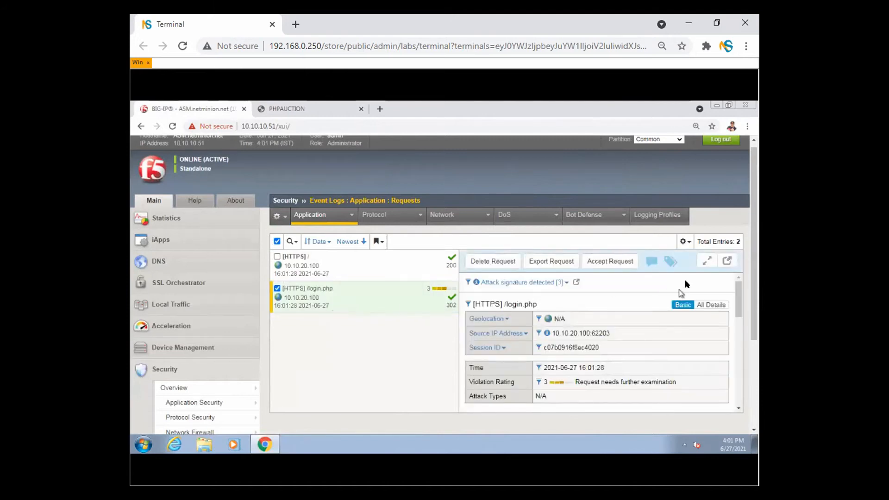
click(727, 261)
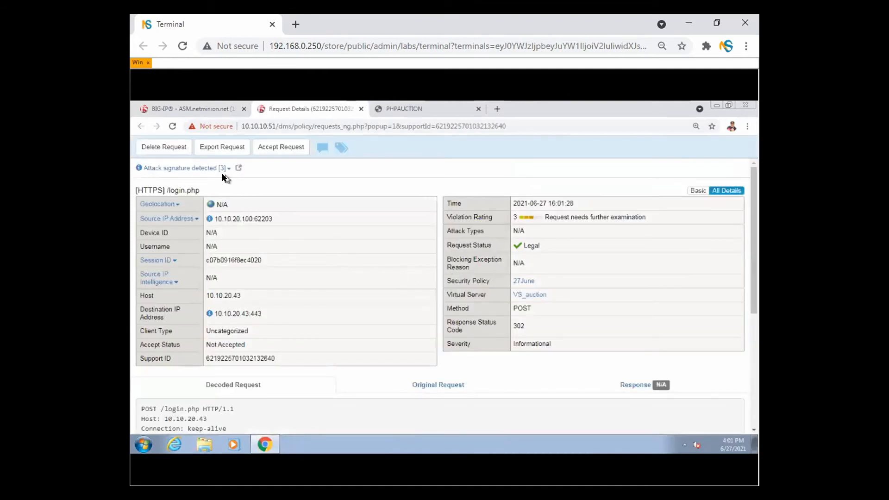
- Inspect the 3 staged SQL-injection attack signatures on /login.php, then close the signature popup and Request Details
click(225, 171)
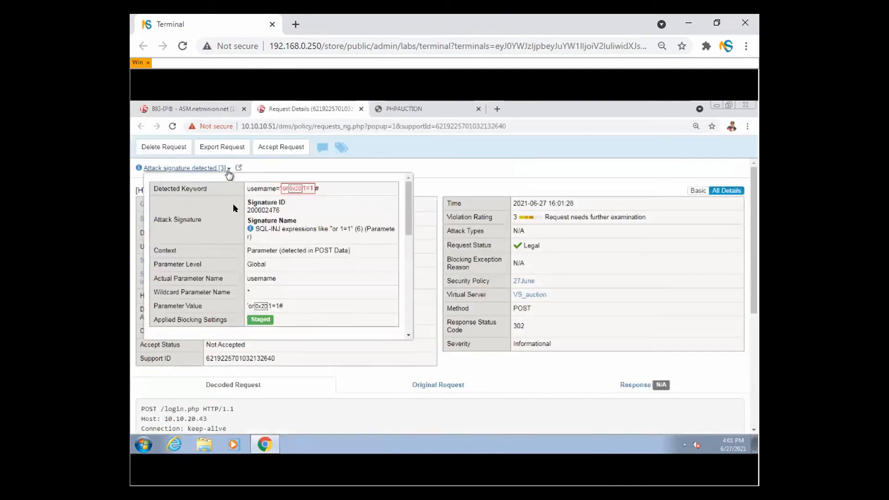
mouse_move(258, 229)
mouse_down()
mouse_move(406, 224)
mouse_move(413, 342)
mouse_up()
click(397, 231)
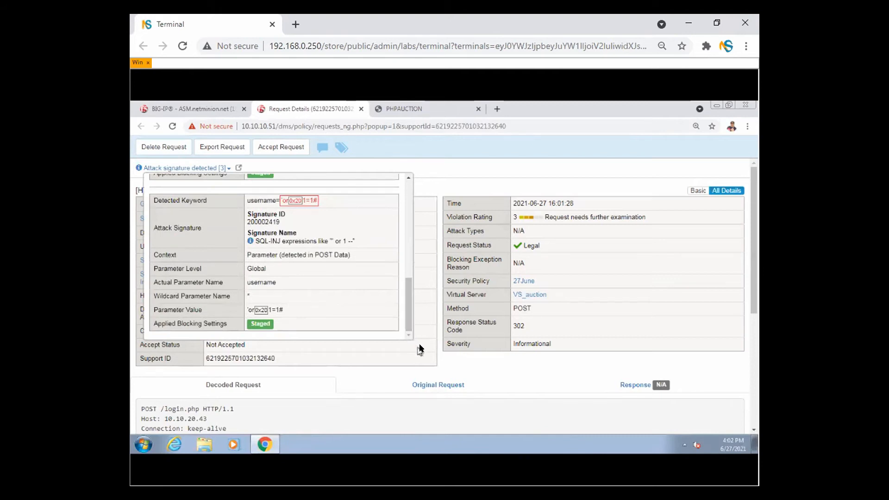
click(431, 314)
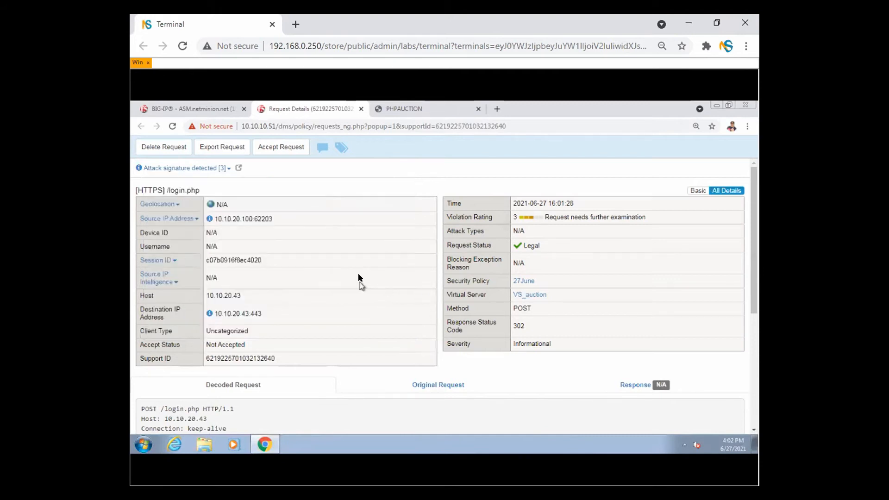
click(360, 109)
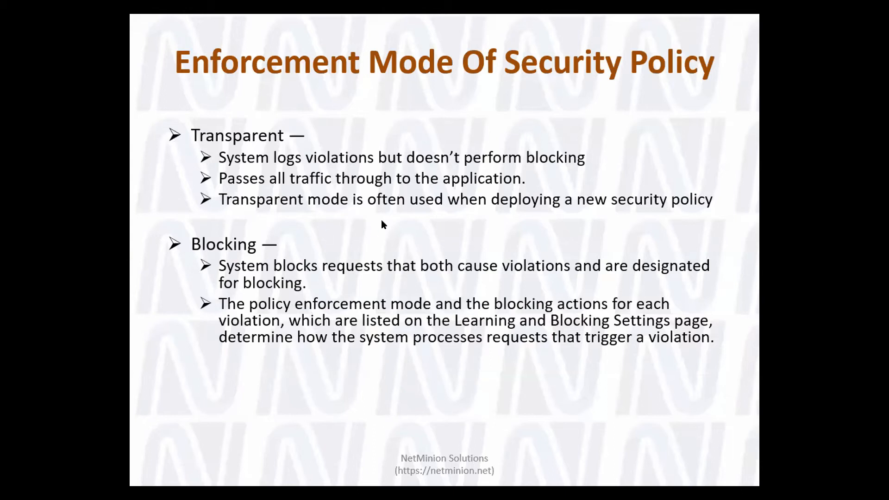
- Advance to the 'BIG-IP ASM Application Language' slide
key(Right)
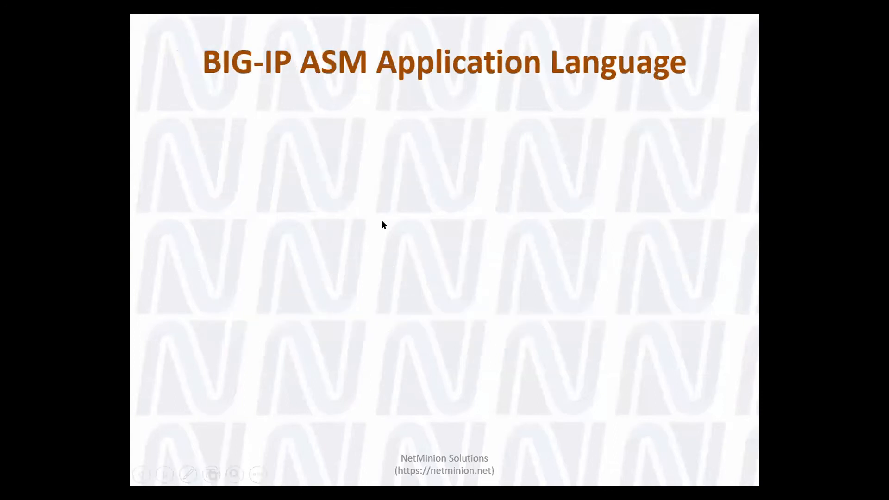
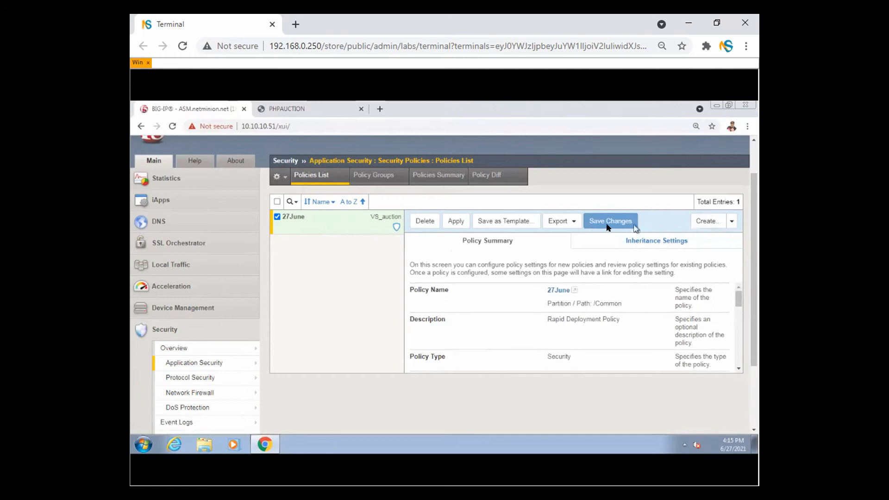
- Delete the 27June policy and start a new policy named 27thJune
click(429, 221)
click(491, 181)
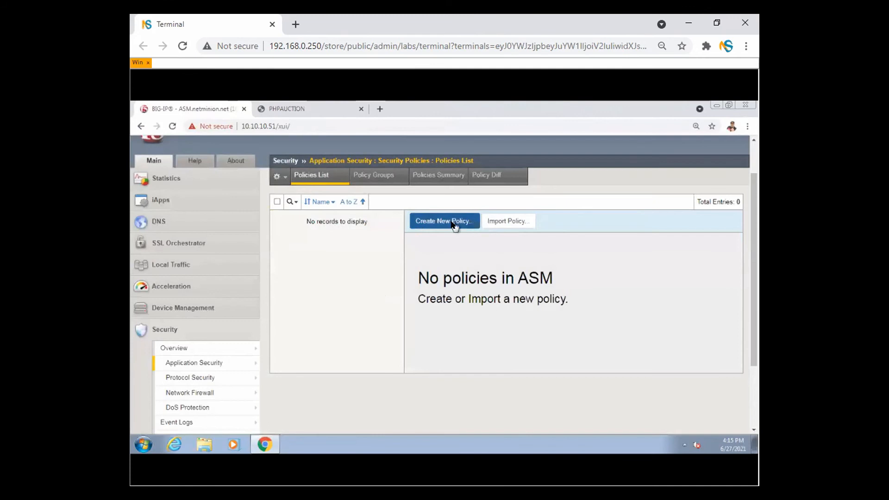
click(444, 222)
click(456, 255)
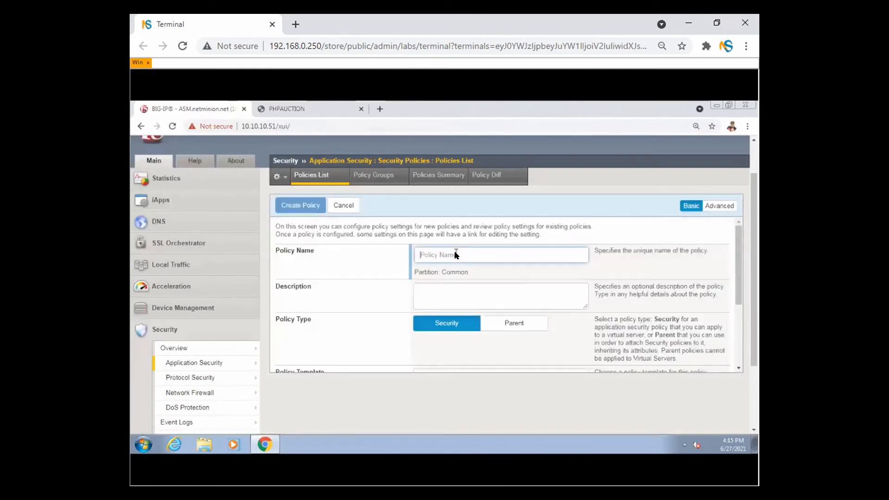
text(27thJune)
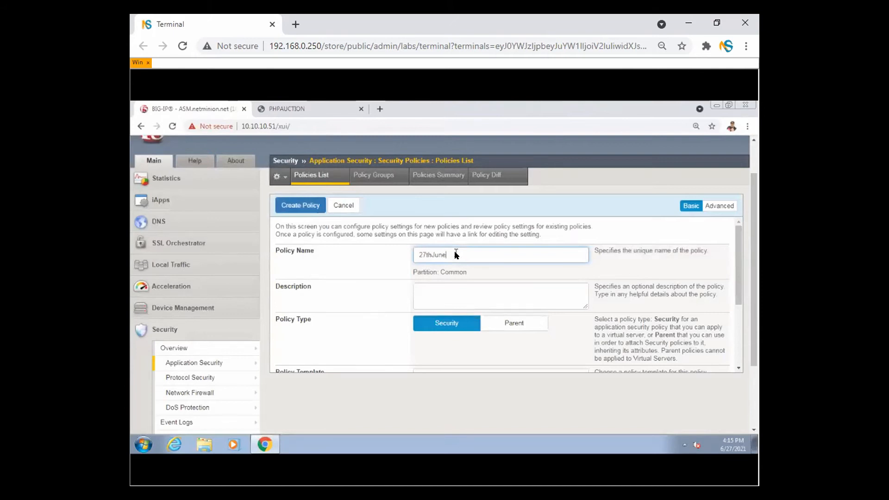
- Attach the new policy to the VS_auction (HTTPS) virtual server
drag(739, 262, 740, 327)
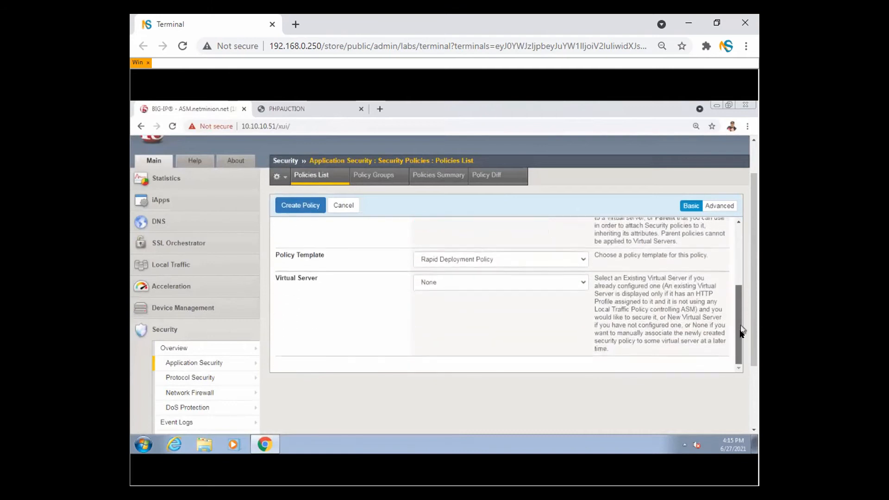
click(426, 282)
click(451, 320)
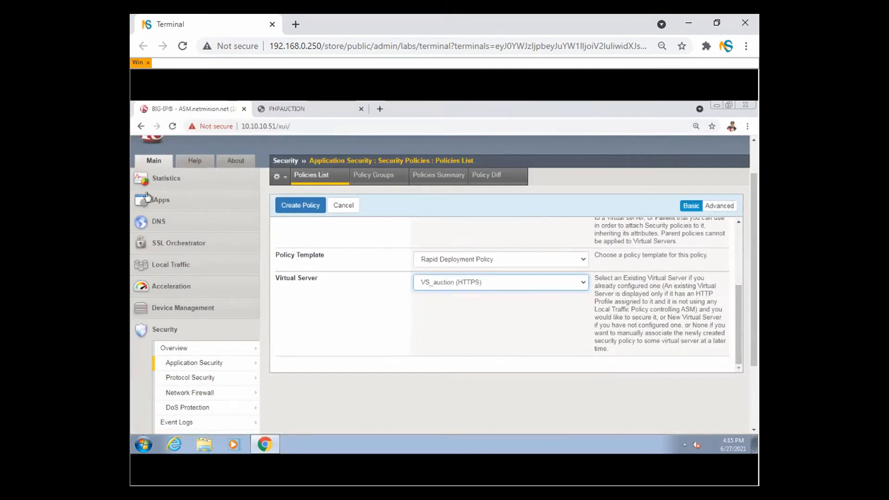
click(717, 189)
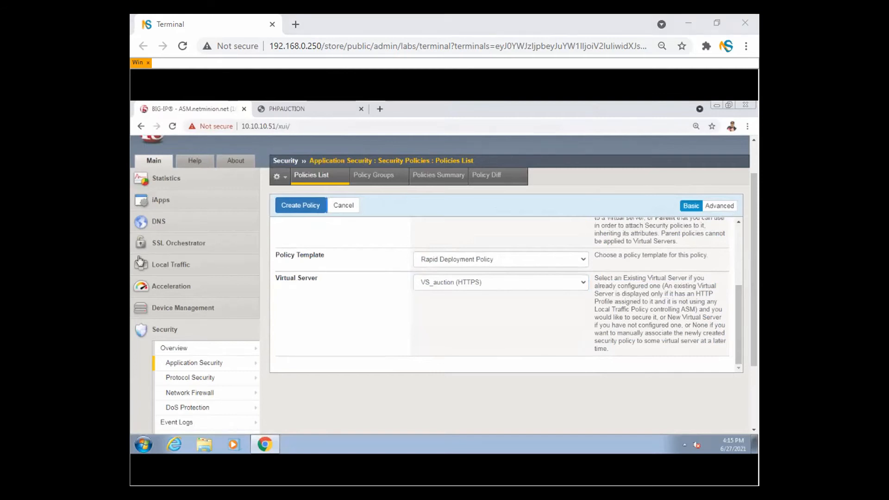
mouse_move(726, 181)
mouse_down()
mouse_move(729, 236)
mouse_move(712, 183)
mouse_move(687, 180)
mouse_move(728, 195)
mouse_move(730, 207)
mouse_up()
- Show advanced settings, highlighting Learning Mode, Enforcement Mode, Application Language and Server Technologies
key(Escape)
click(723, 206)
drag(735, 269, 738, 291)
drag(278, 279, 329, 281)
click(361, 313)
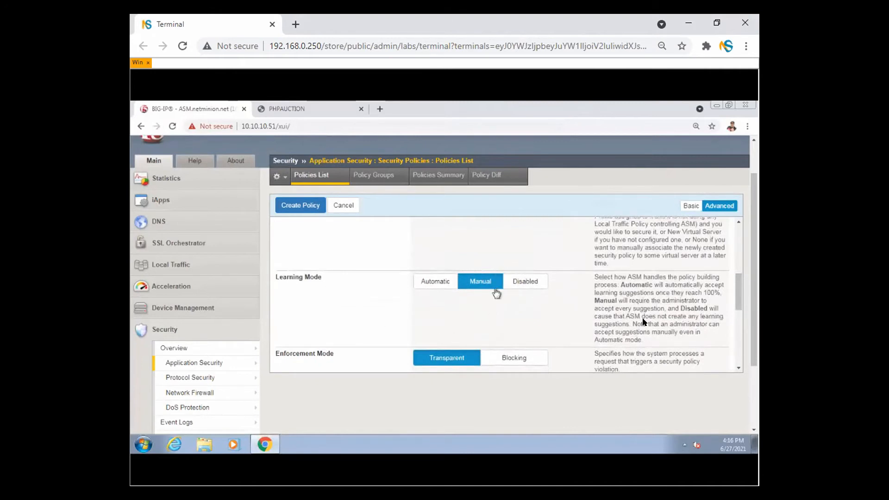
drag(742, 280, 741, 301)
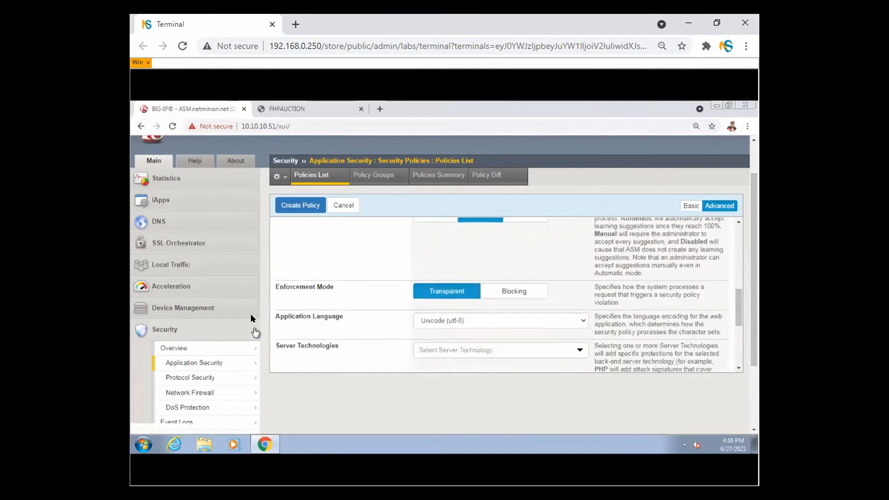
drag(286, 286, 347, 295)
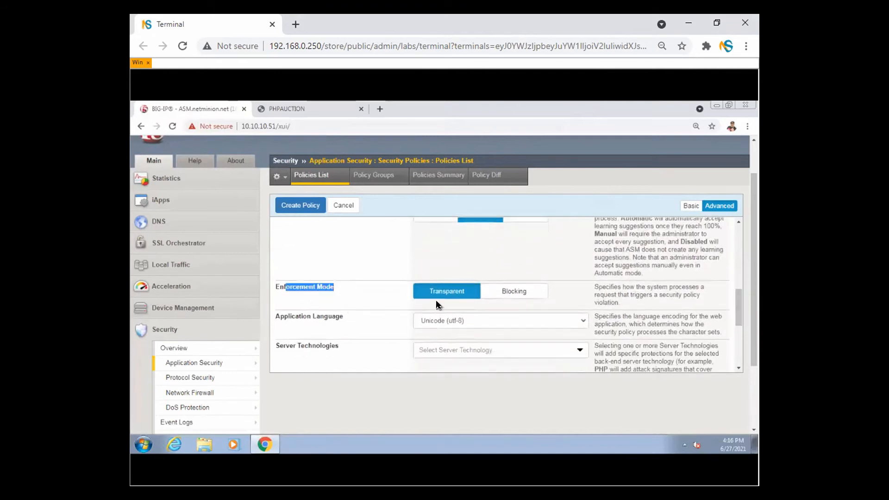
drag(293, 316, 347, 324)
click(354, 340)
drag(284, 346, 364, 356)
click(364, 356)
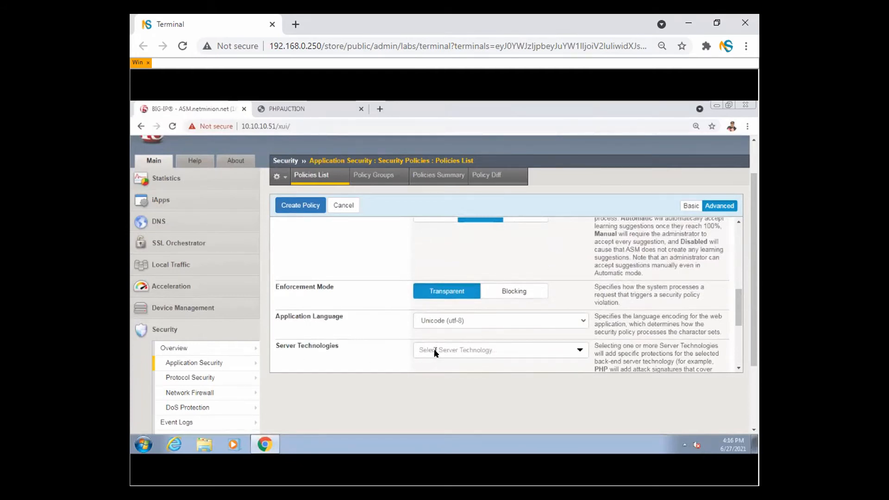
- Add Unix/Linux and Apache/NCSA HTTP Server as server technologies
click(435, 353)
text(linu)
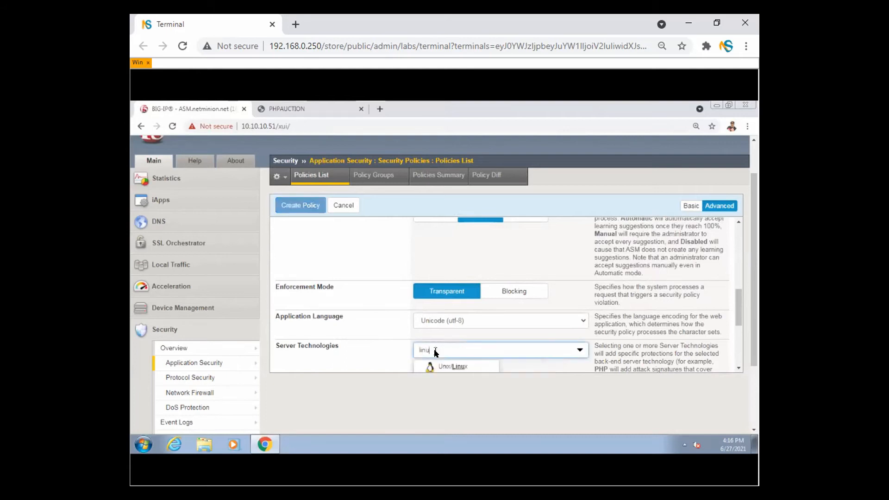
click(456, 369)
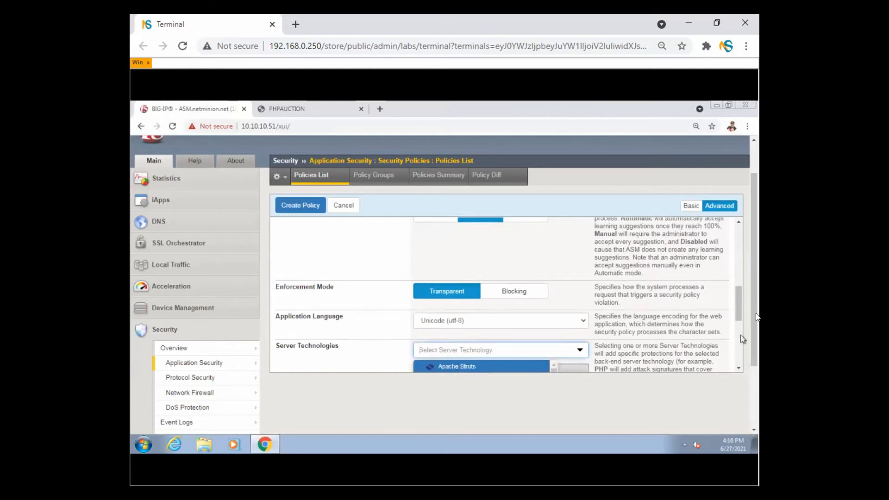
scroll(753, 286, down, 1)
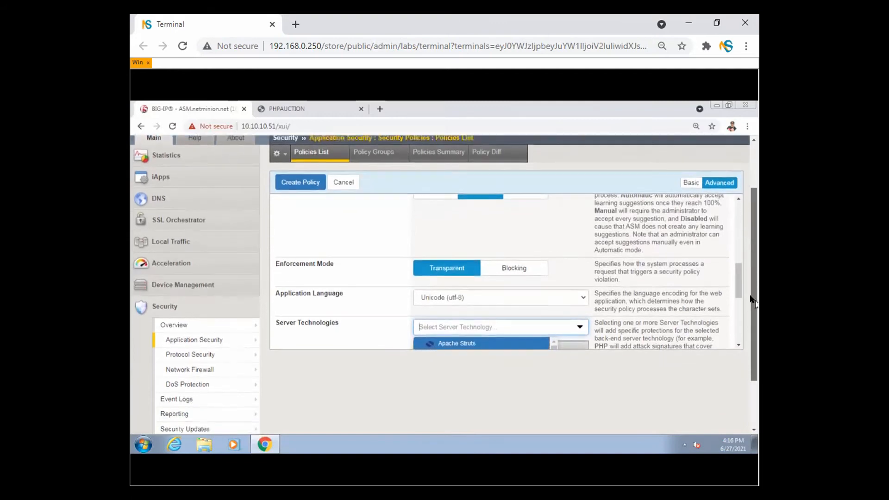
drag(739, 287, 739, 308)
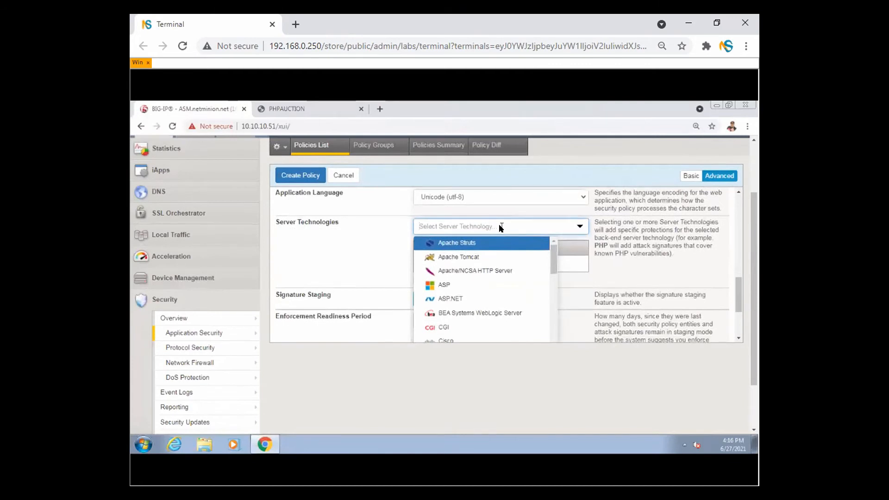
text(apach)
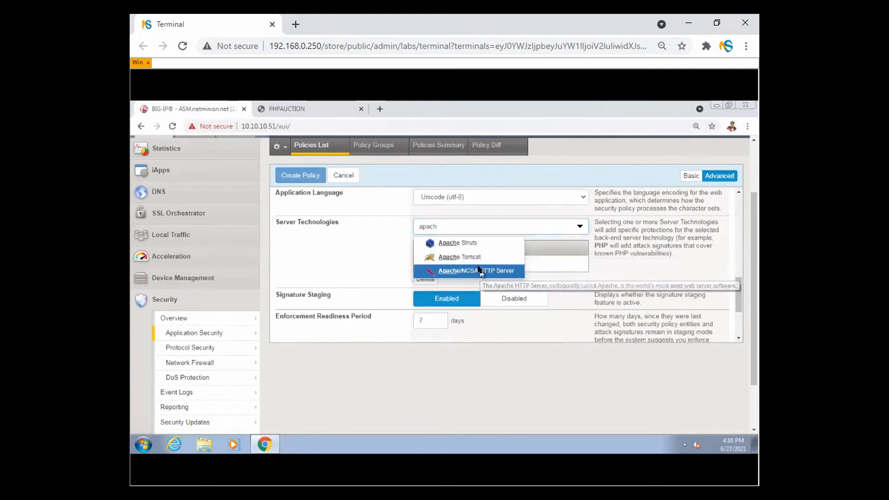
click(479, 271)
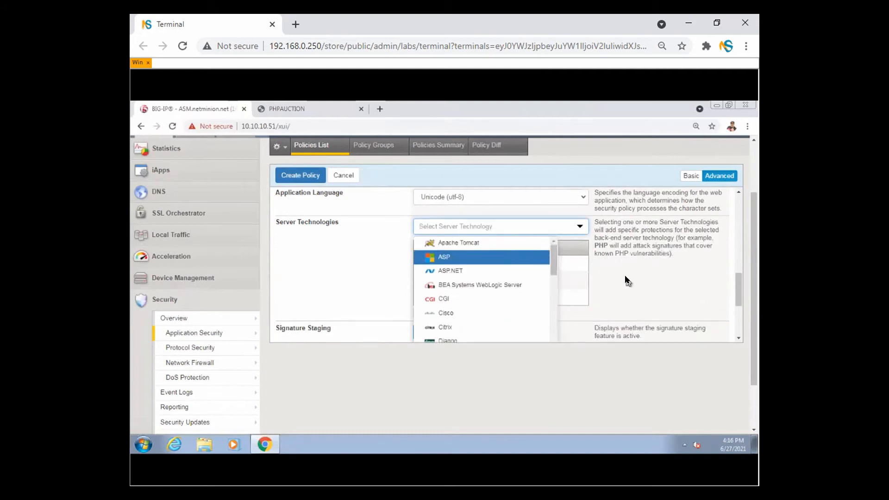
- Add PHP and MySQL as server technologies, then create the 27thJune policy
text(php)
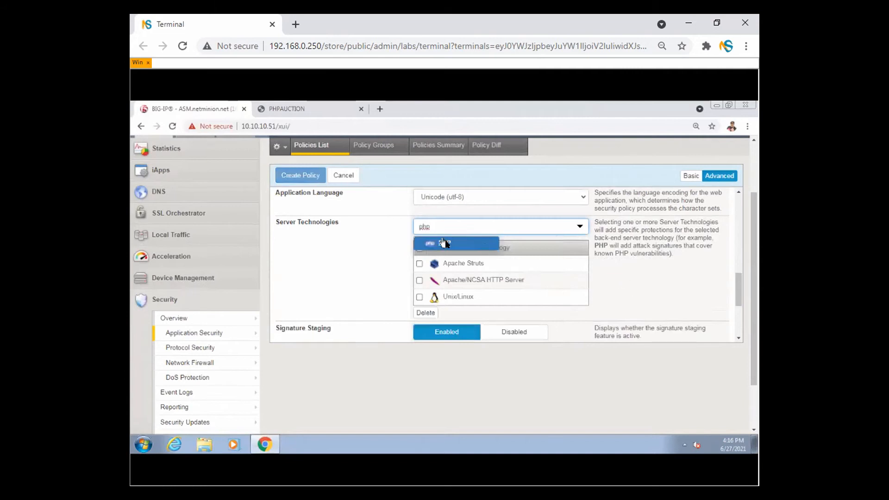
click(446, 243)
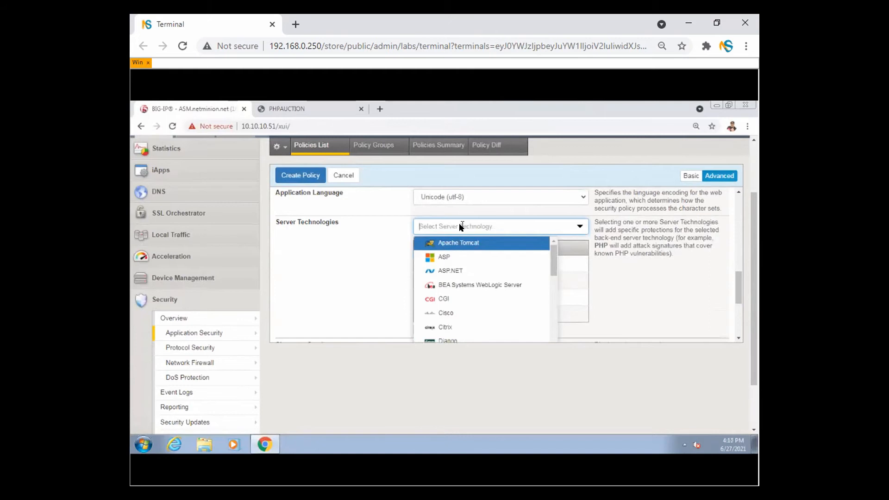
text(sql)
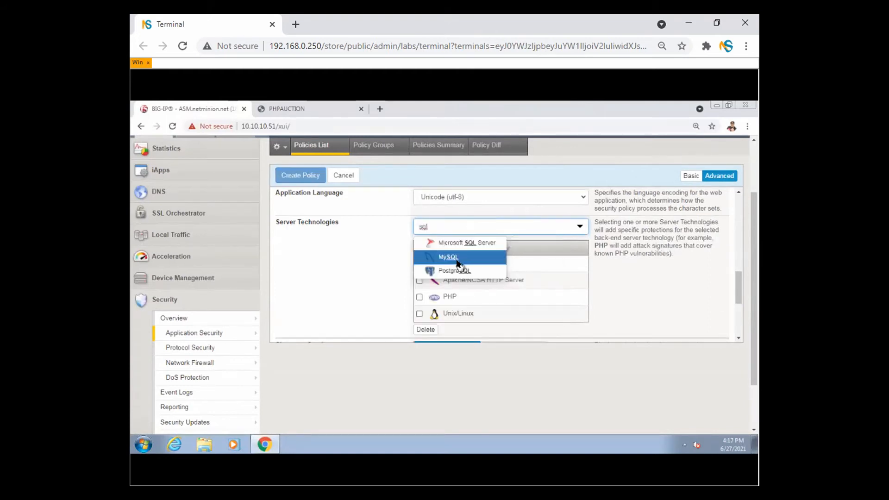
click(453, 257)
click(700, 293)
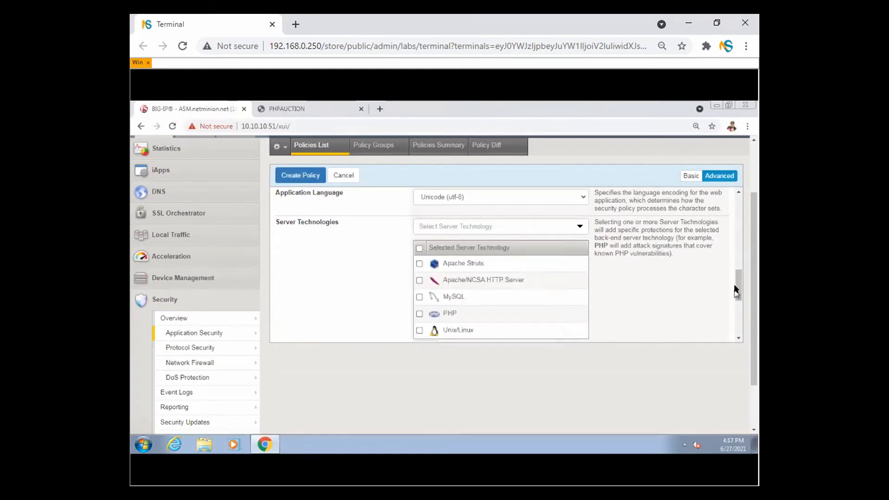
drag(735, 288, 736, 296)
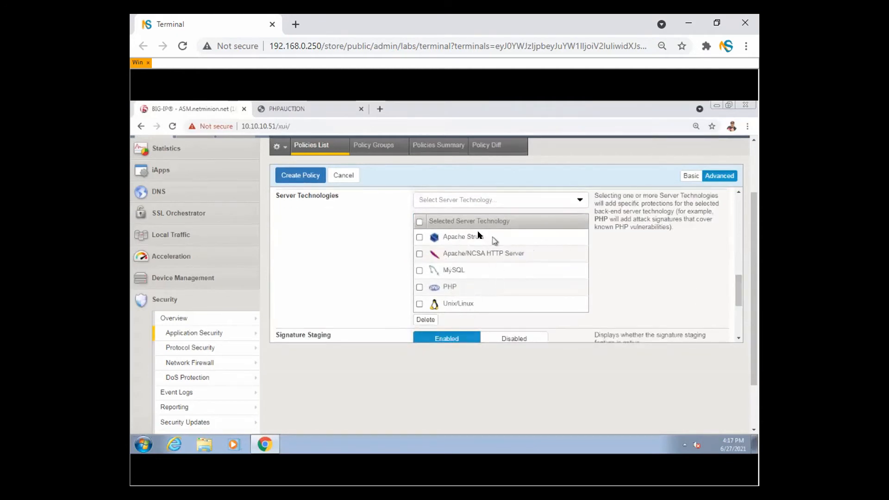
drag(739, 289, 733, 311)
click(296, 180)
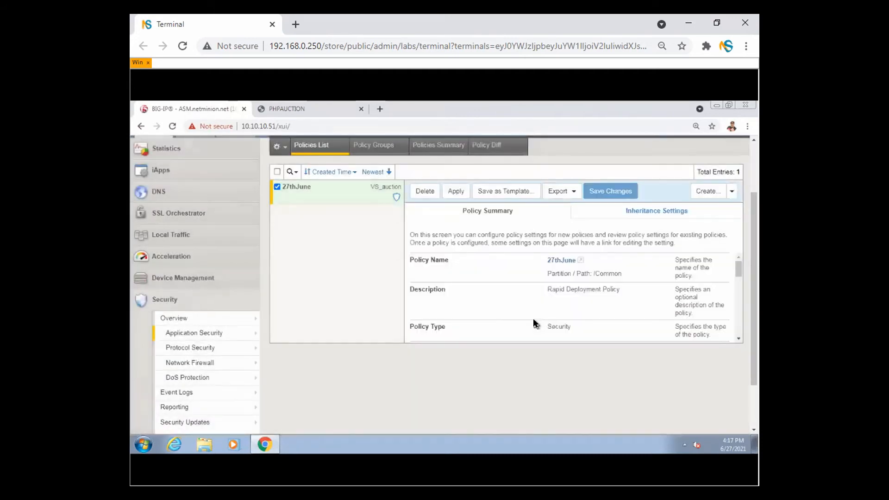
- Start another new security policy from the Policies List
click(716, 195)
- Name the second policy 27-without-server-tech and create it
click(442, 220)
text(27)
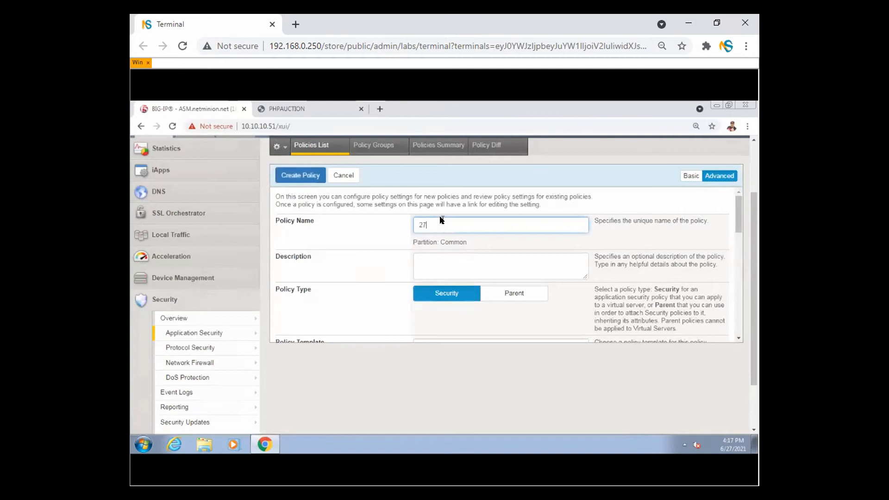
text(-without-server-tech)
drag(738, 228, 751, 340)
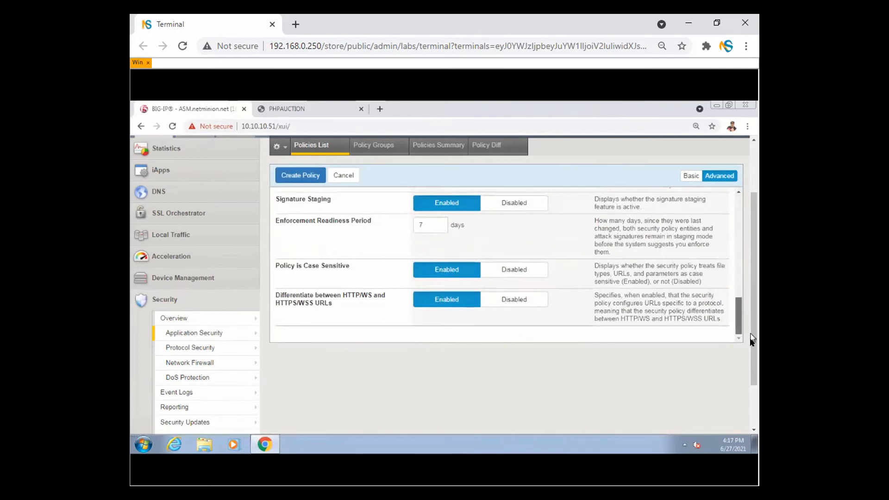
click(301, 175)
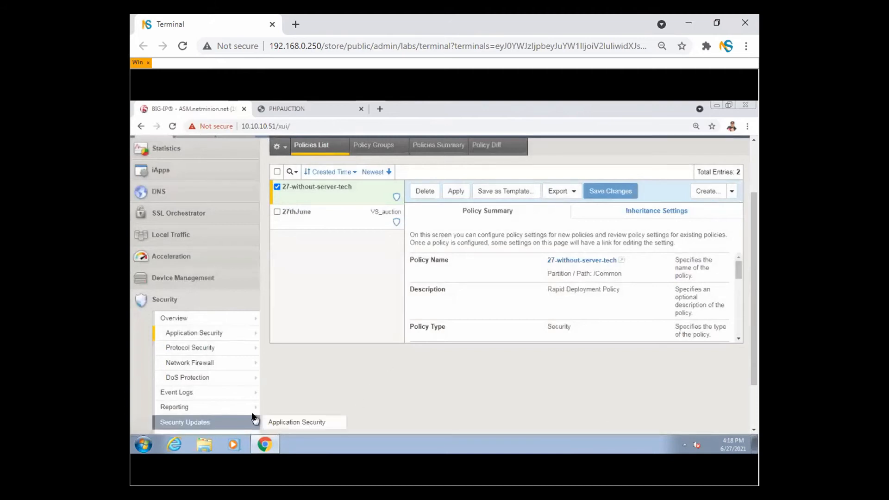
mouse_move(214, 334)
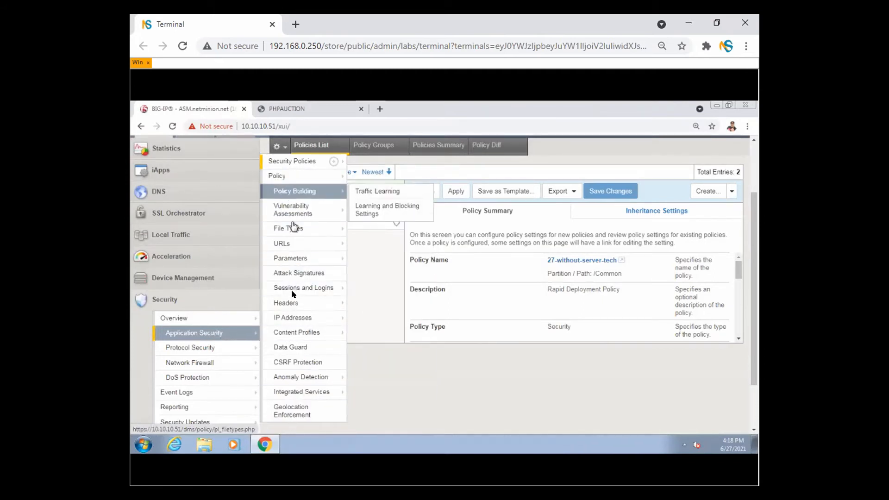
- View the 27-without-server-tech policy's attack signatures, 2542 entries in total
click(299, 274)
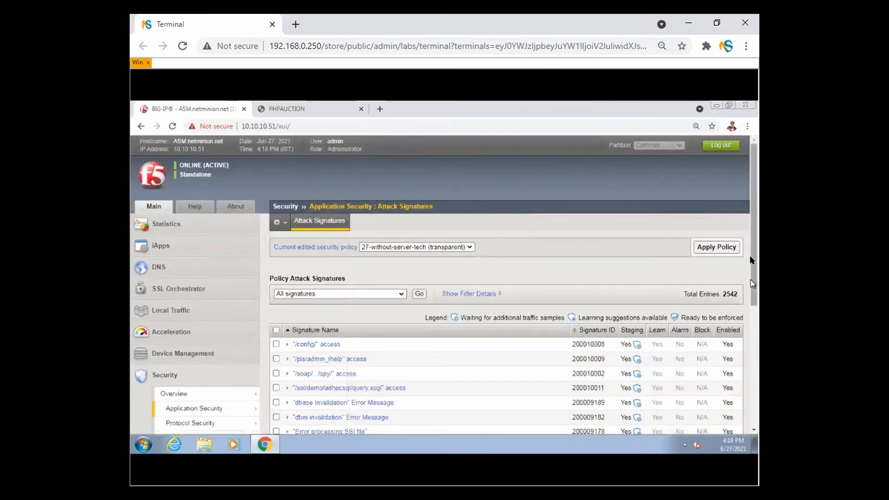
drag(754, 246, 755, 280)
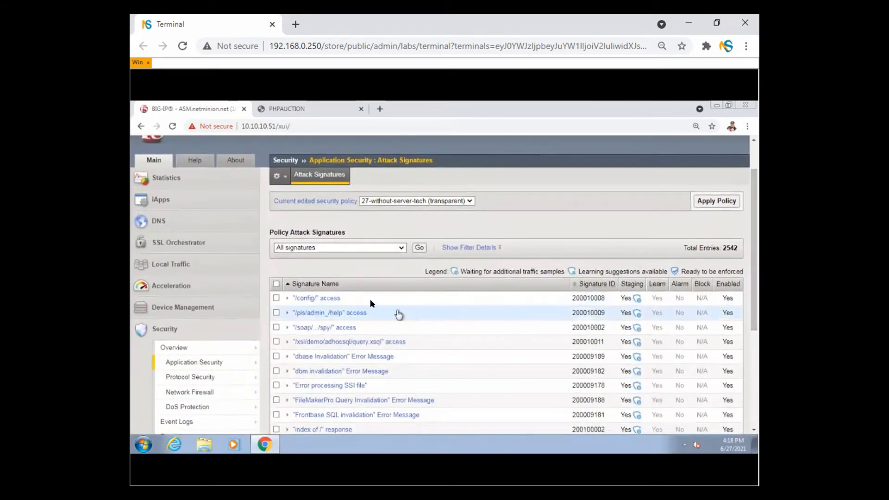
drag(683, 250, 740, 250)
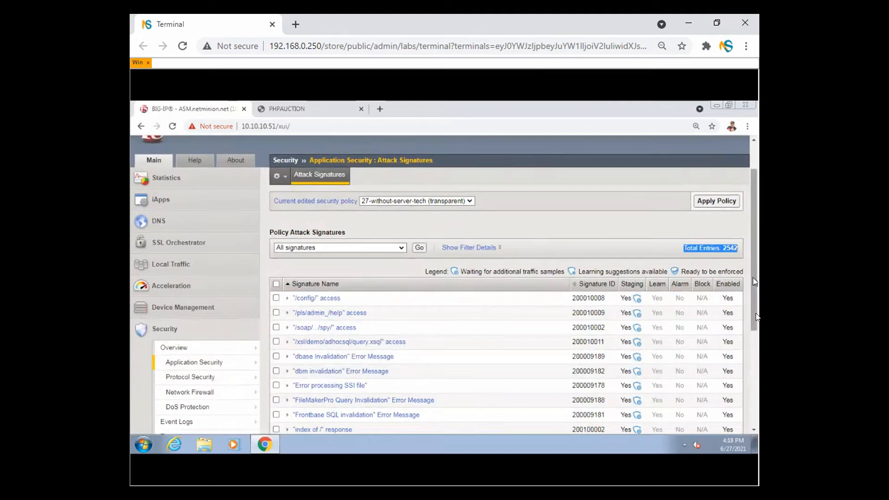
click(426, 202)
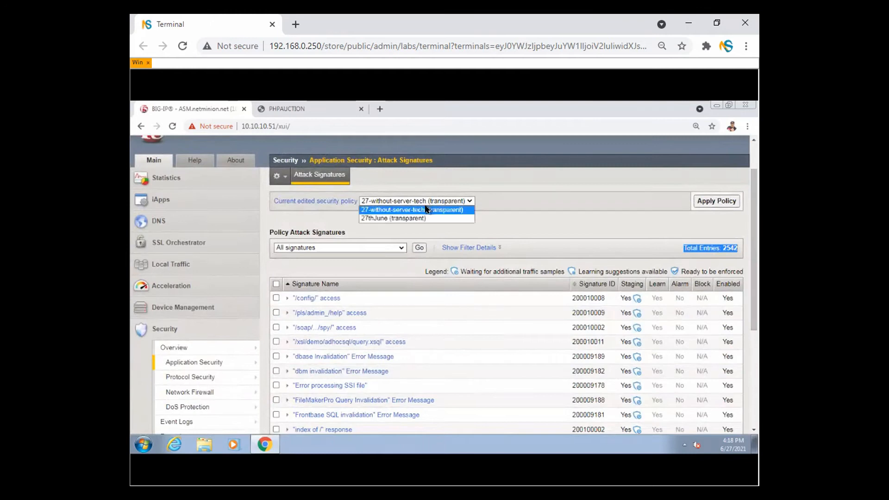
- Show 27thJune's signatures, mark its 3427 total in pink, then clear the annotations
click(427, 218)
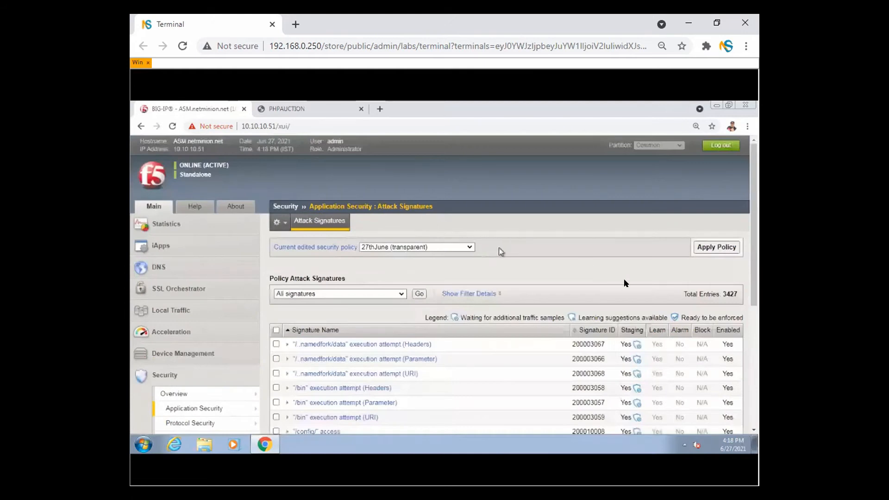
drag(684, 295, 740, 295)
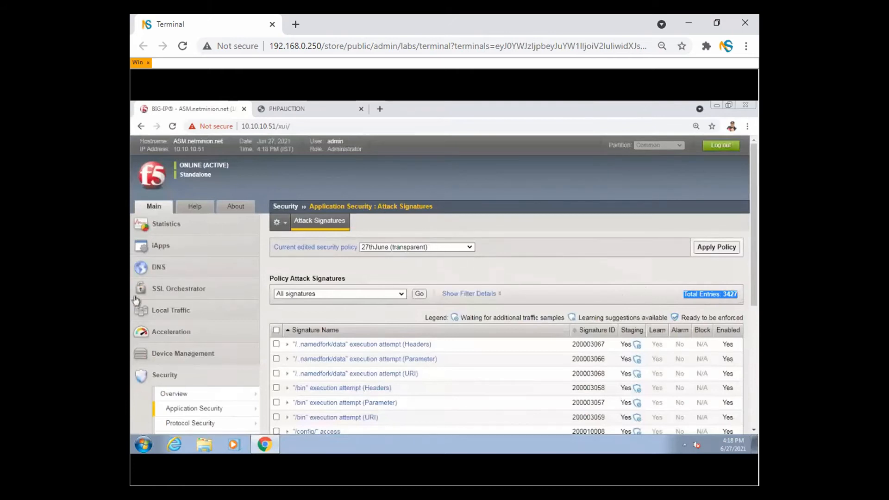
mouse_move(407, 226)
mouse_down()
mouse_move(351, 254)
mouse_move(481, 257)
mouse_move(465, 227)
mouse_move(481, 207)
mouse_up()
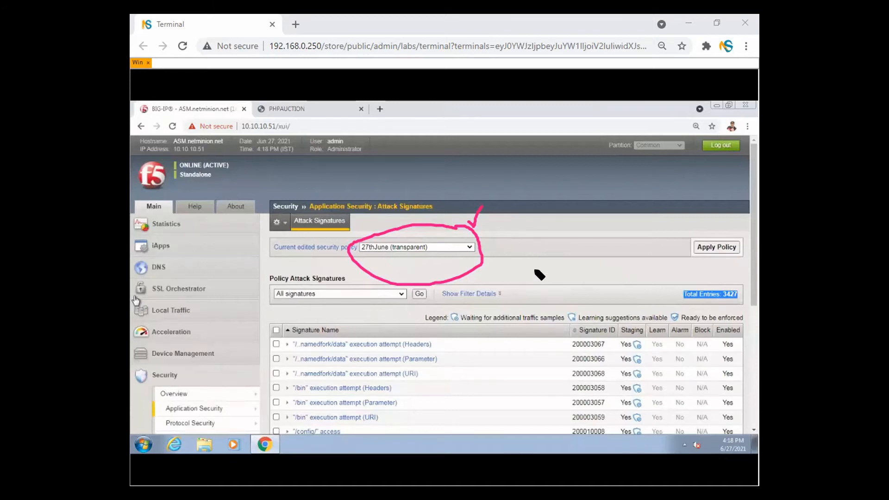
mouse_move(499, 239)
mouse_down()
mouse_move(511, 213)
mouse_move(556, 224)
mouse_move(639, 193)
mouse_move(665, 210)
mouse_up()
mouse_move(563, 242)
mouse_down()
mouse_move(584, 238)
mouse_move(526, 283)
mouse_move(654, 252)
mouse_move(708, 281)
mouse_move(734, 264)
mouse_up()
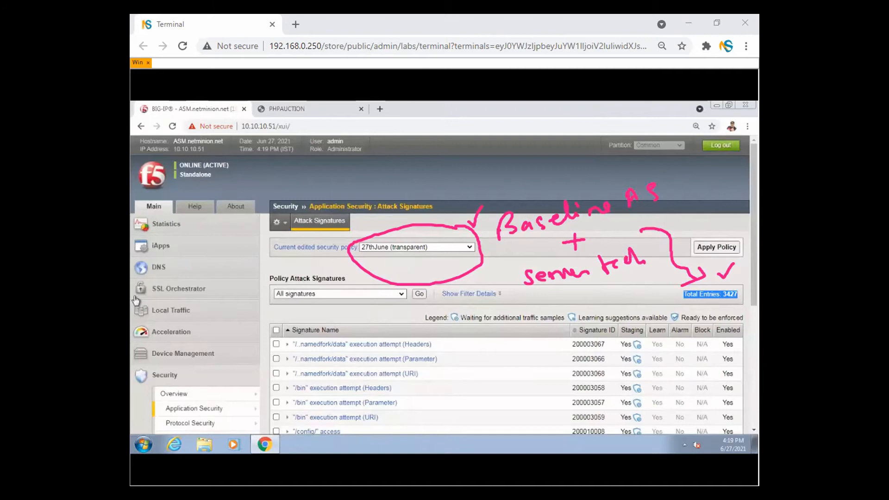
click(135, 299)
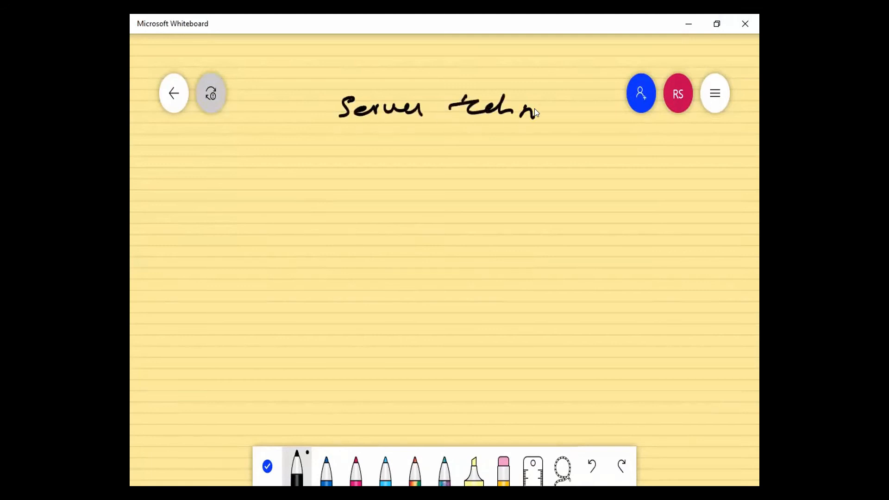
- Sketch 'Policy 1 → x → 24xx' labelled Baseline, and start the Policy 2 line
drag(600, 108, 612, 121)
mouse_move(211, 214)
mouse_down()
mouse_move(226, 204)
mouse_move(269, 226)
mouse_up()
drag(280, 217, 293, 223)
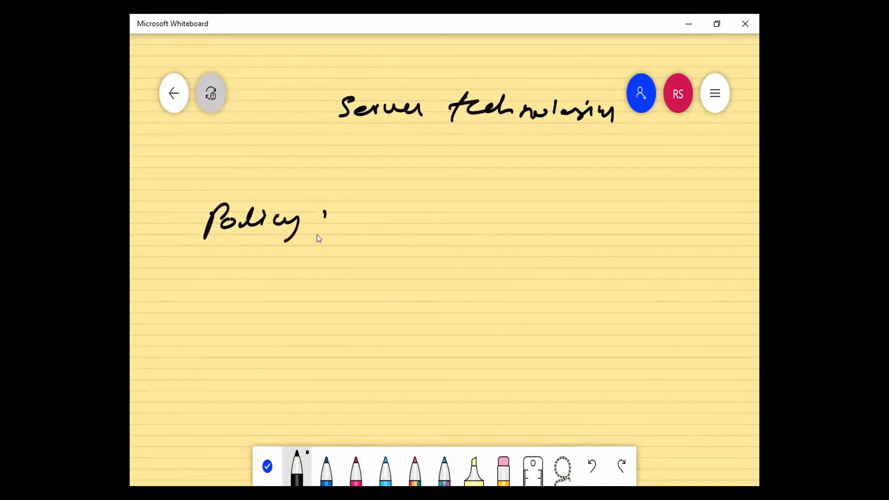
drag(202, 315, 185, 341)
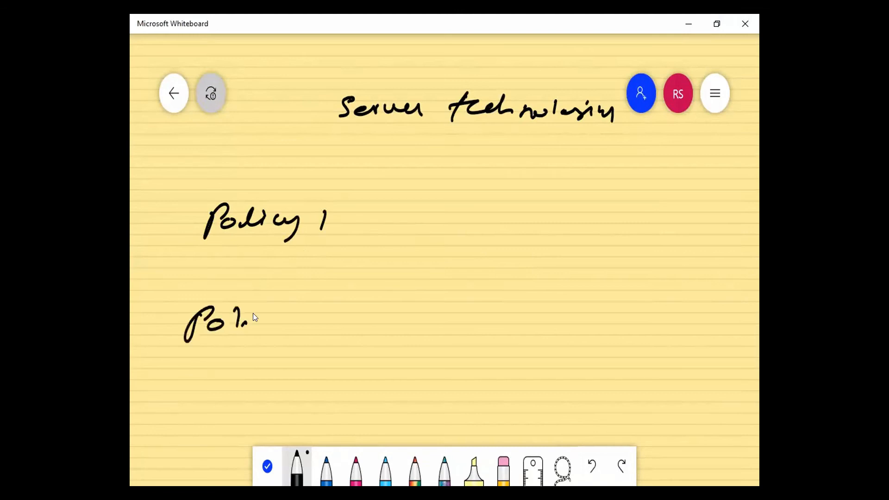
drag(311, 330, 312, 333)
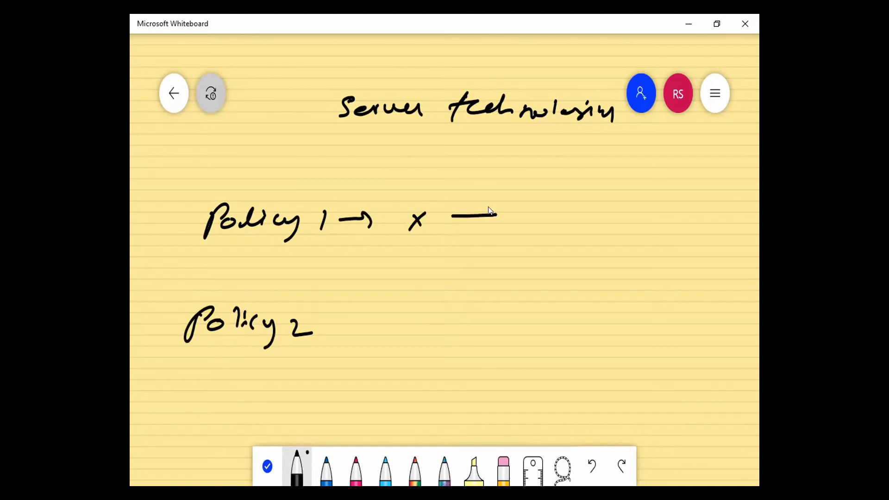
mouse_move(553, 212)
mouse_down()
mouse_move(557, 221)
mouse_move(659, 233)
mouse_up()
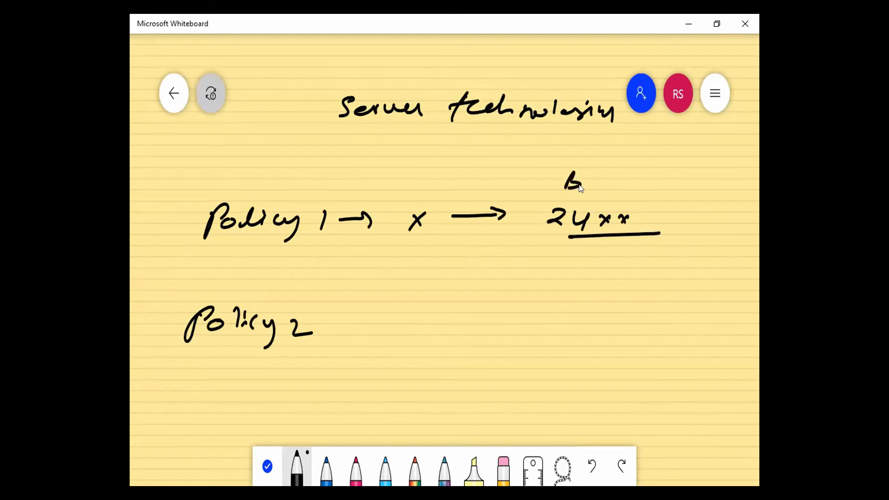
mouse_move(648, 184)
mouse_down()
mouse_move(692, 188)
mouse_move(692, 206)
mouse_up()
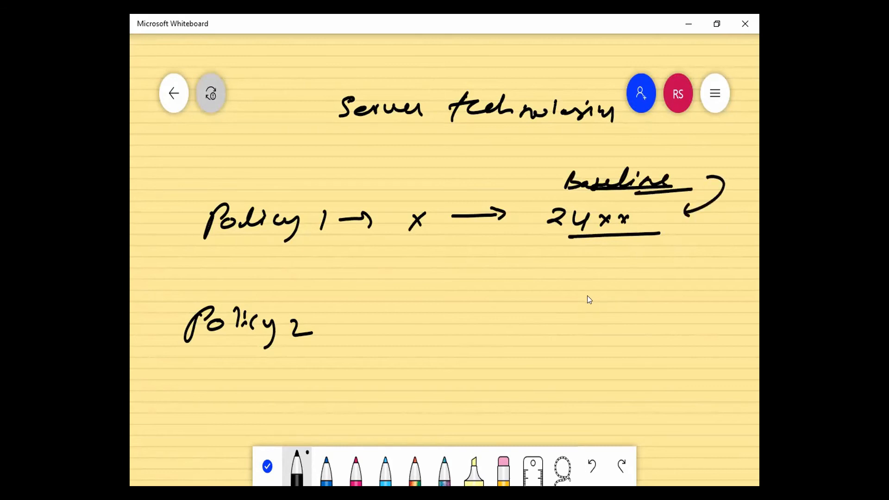
click(326, 468)
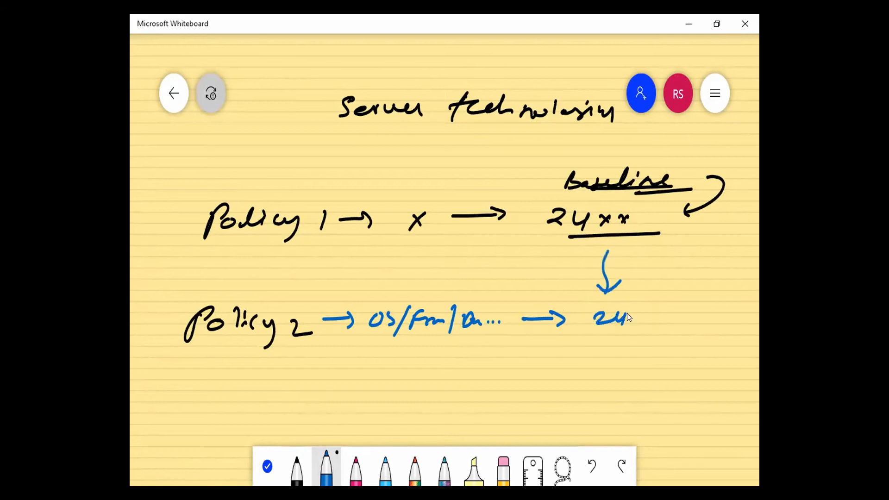
- Write 24xx + 1k, curve an arrow to 35xx, circle ASM, and brace both as transparent / block
drag(647, 314, 654, 326)
drag(467, 345, 495, 345)
mouse_move(498, 383)
mouse_down()
mouse_move(652, 353)
mouse_move(653, 365)
mouse_up()
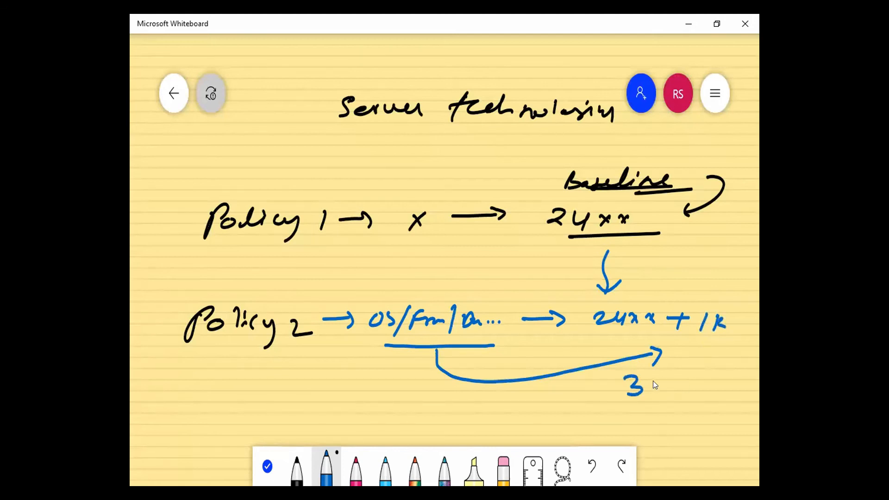
drag(639, 402, 715, 397)
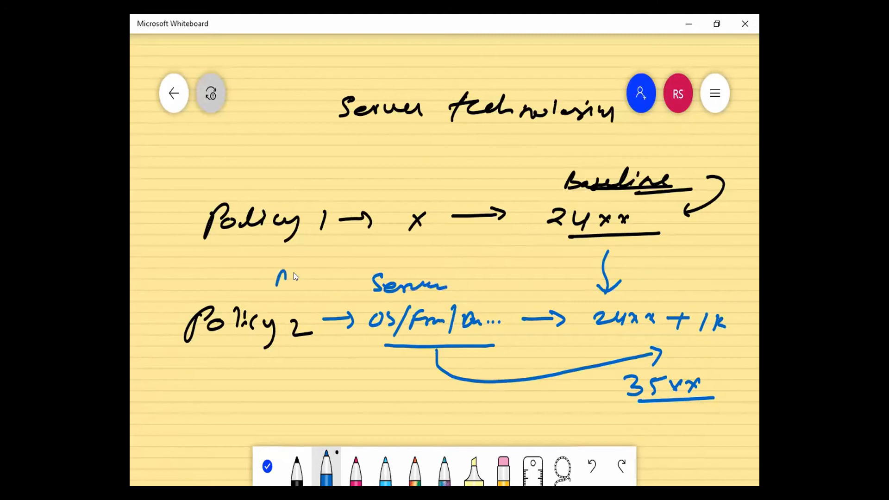
drag(268, 276, 338, 267)
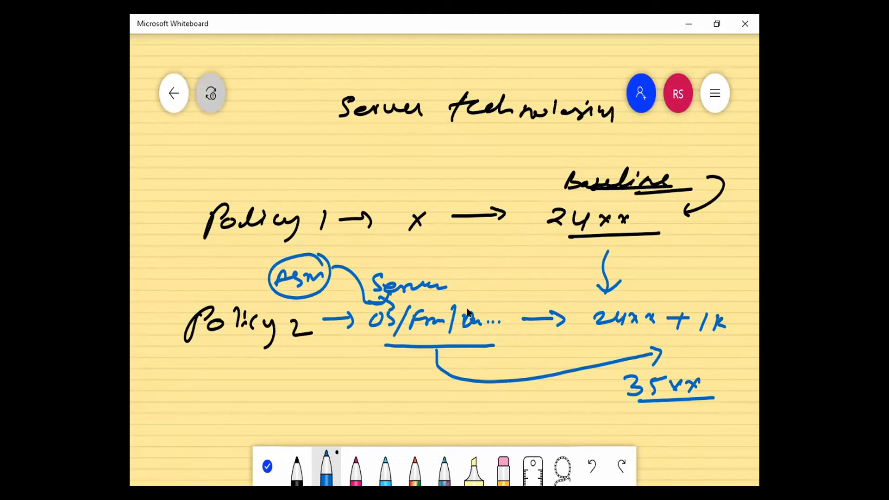
drag(676, 294, 710, 286)
drag(165, 233, 176, 377)
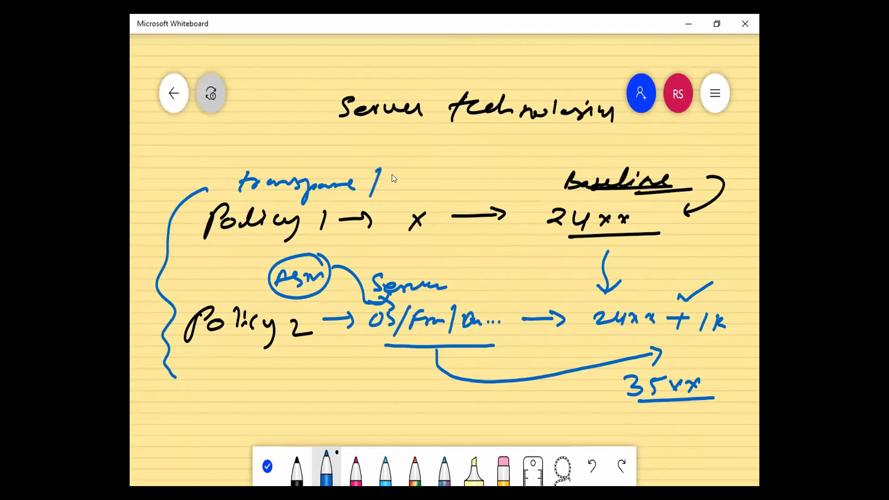
drag(444, 174, 445, 186)
drag(449, 179, 468, 182)
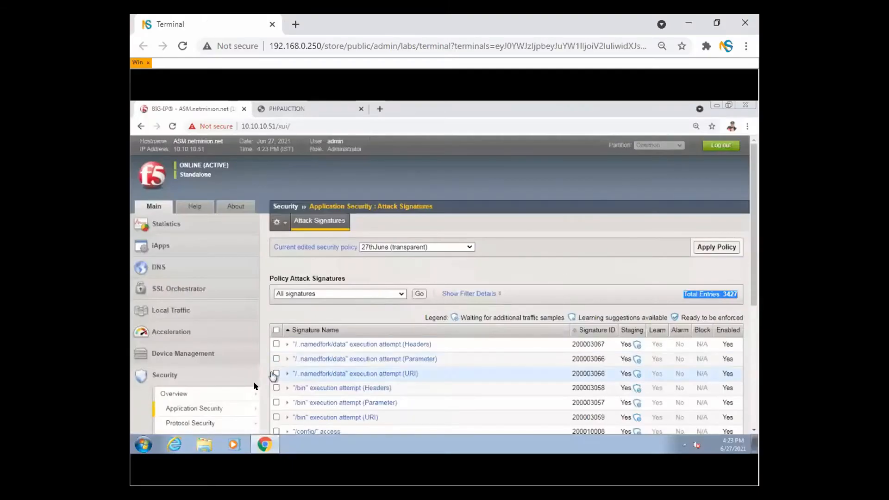
- Return to the policy list and start a new Parent-type policy
click(237, 407)
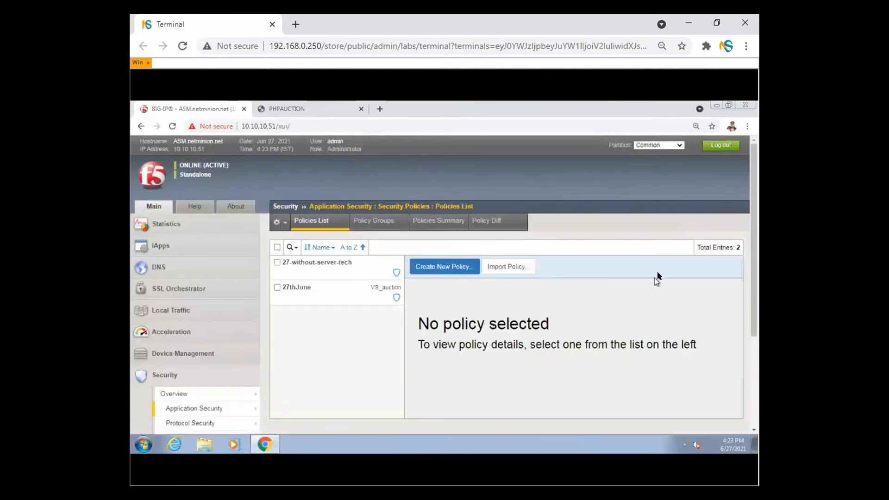
click(469, 266)
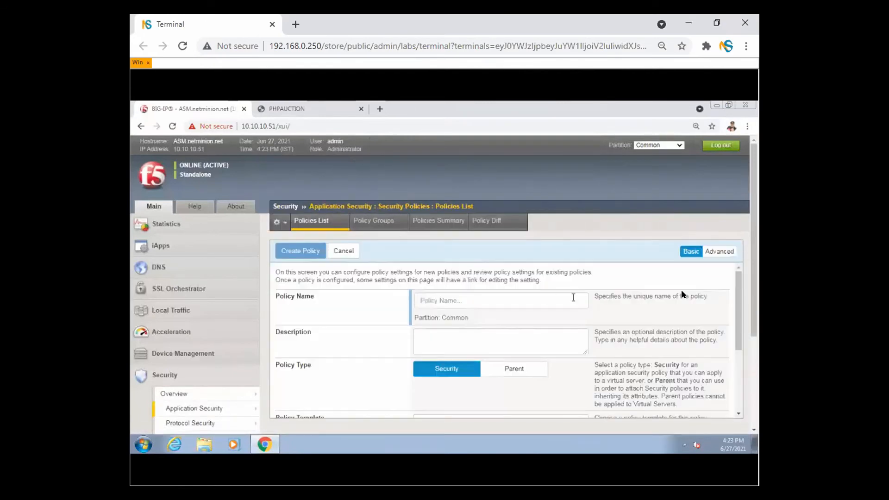
scroll(569, 305, down, 2)
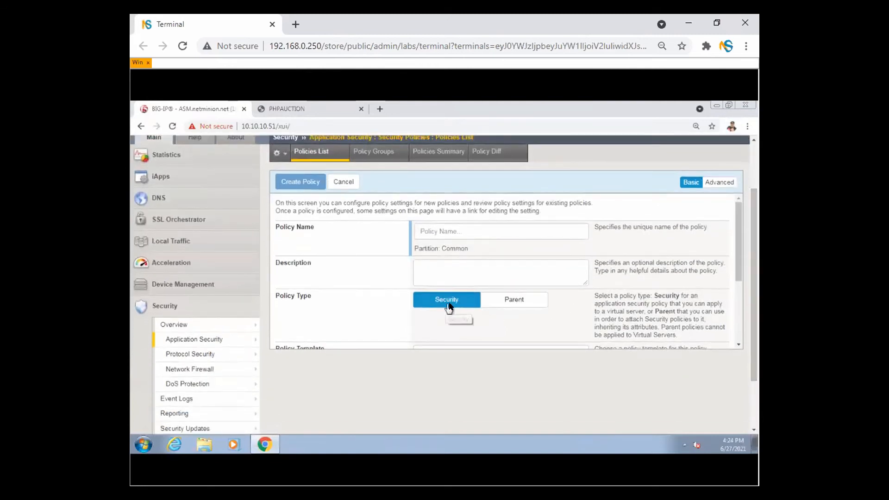
click(524, 302)
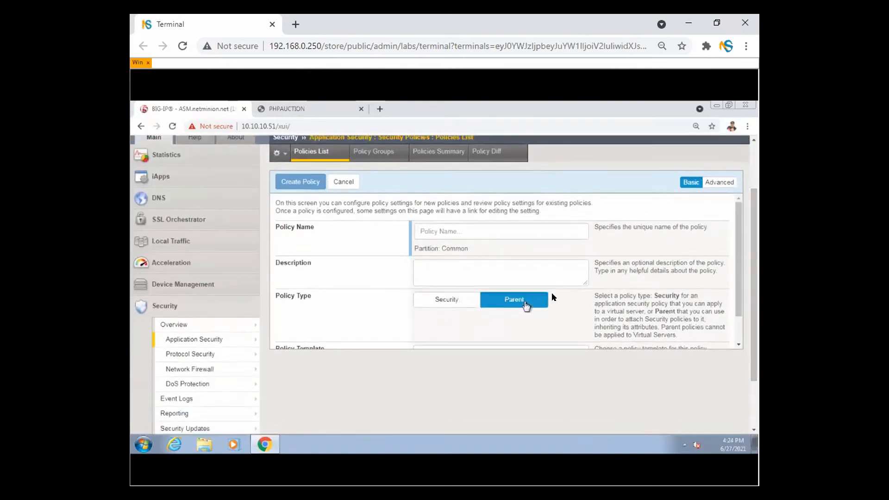
drag(737, 284, 739, 311)
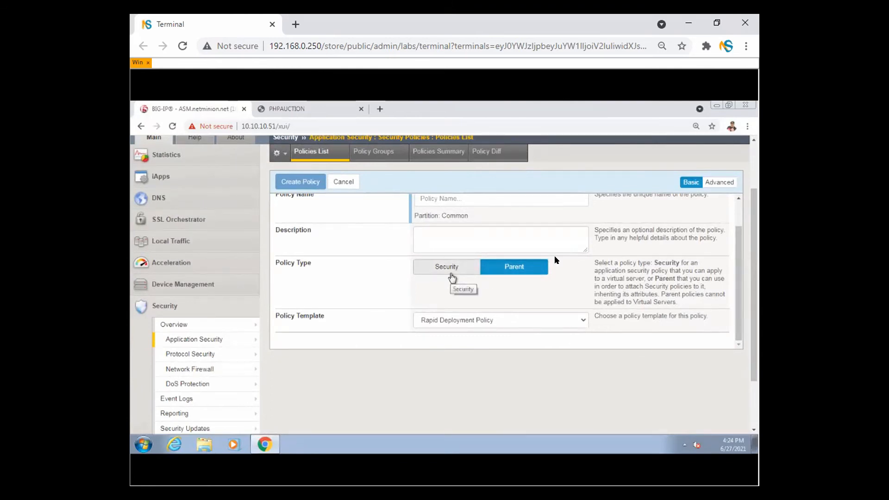
mouse_move(229, 326)
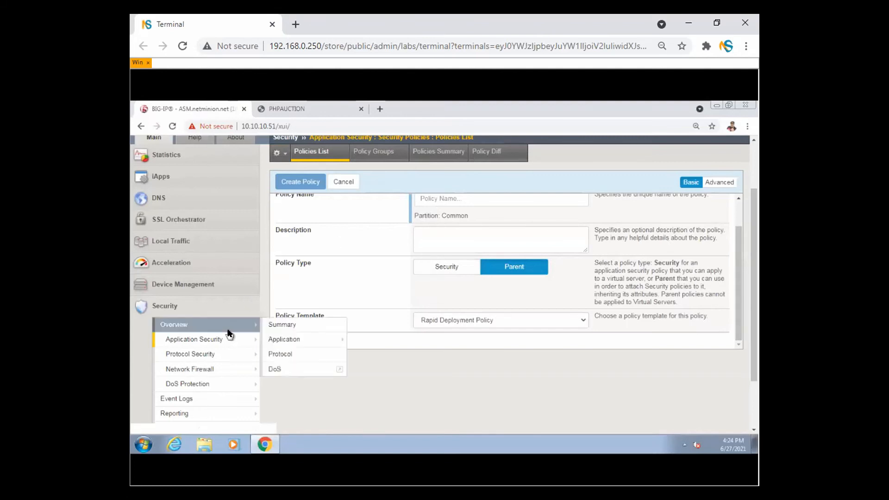
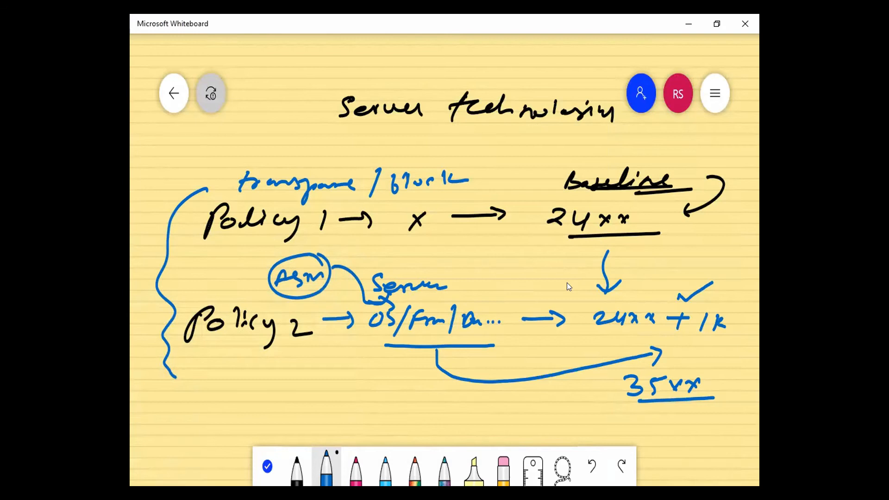
- Erase all ink from the Server technologies whiteboard diagram, leaving the board empty
key(ctrl+a)
key(Delete)
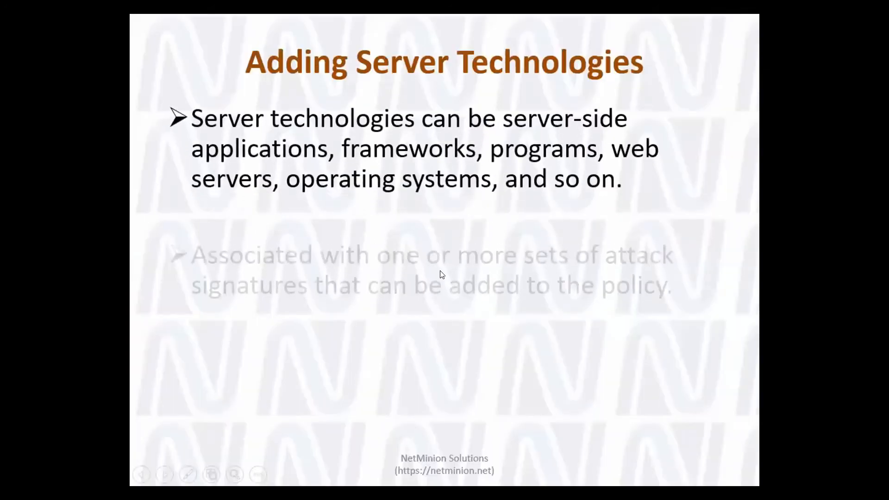
- Advance the slideshow from Adding Server Technologies to the Enforcement Readiness Period slide
key(Right)
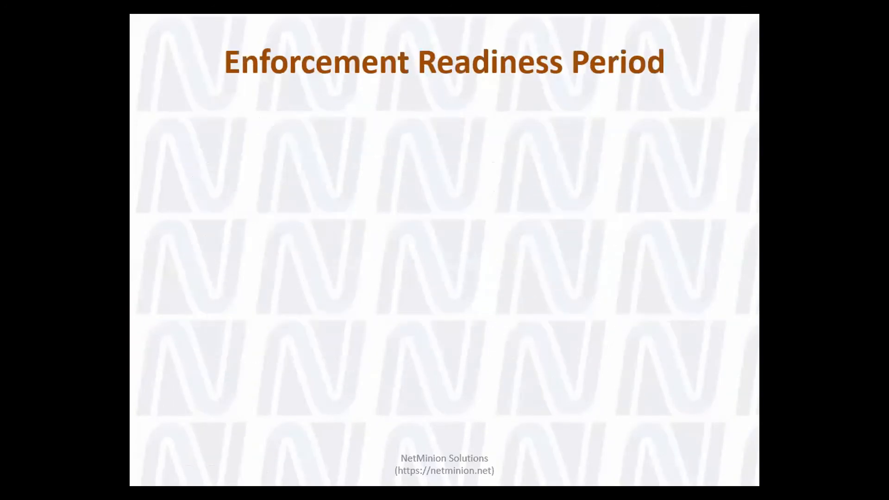
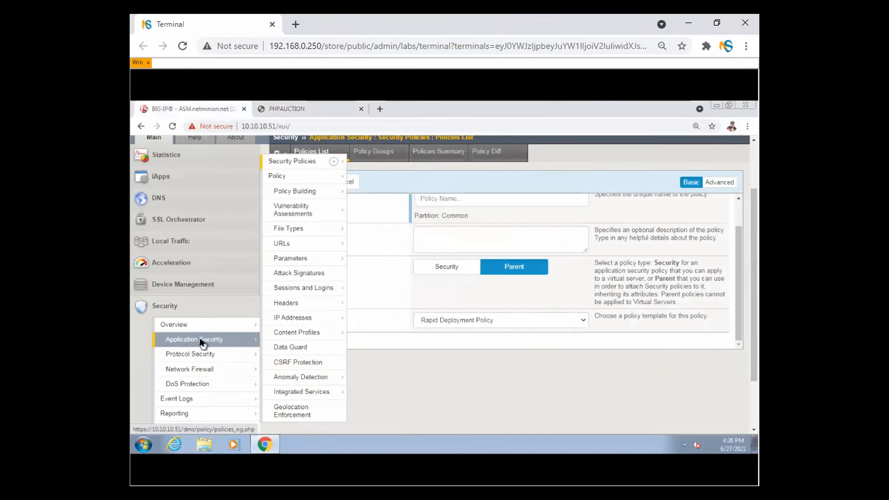
- Open Traffic Learning under Policy Building, showing the 27thJune (transparent) policy with no suggestions
mouse_move(306, 194)
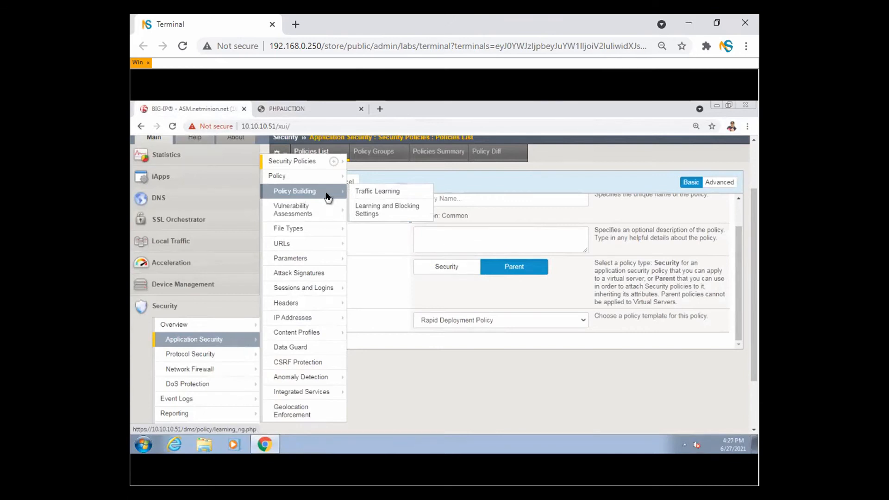
click(381, 192)
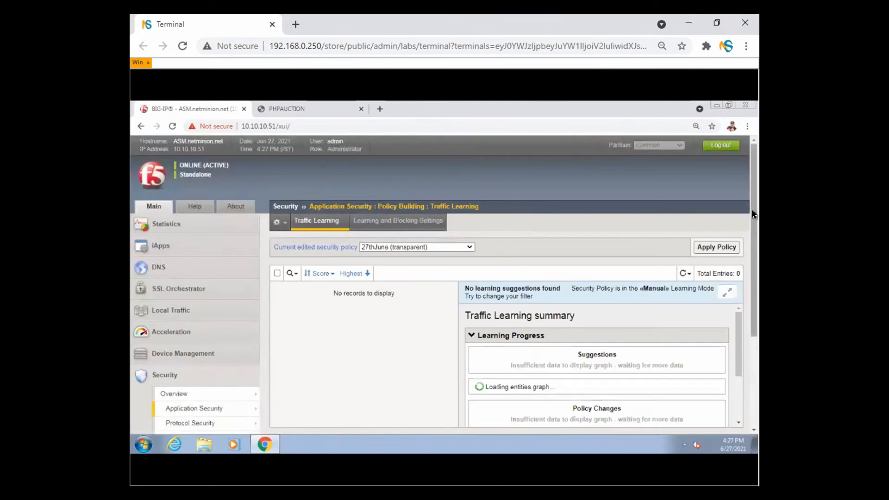
- Switch the current edited security policy to 27-without-server-tech (transparent)
drag(753, 216, 757, 250)
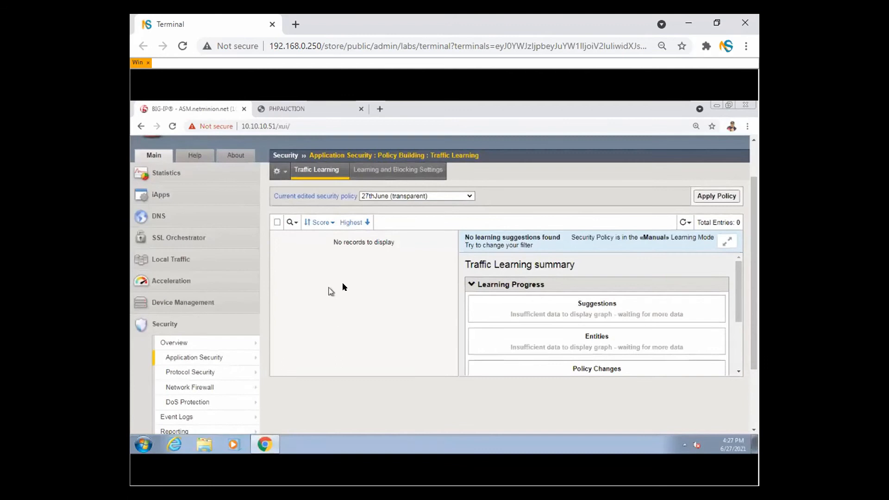
click(447, 196)
click(445, 208)
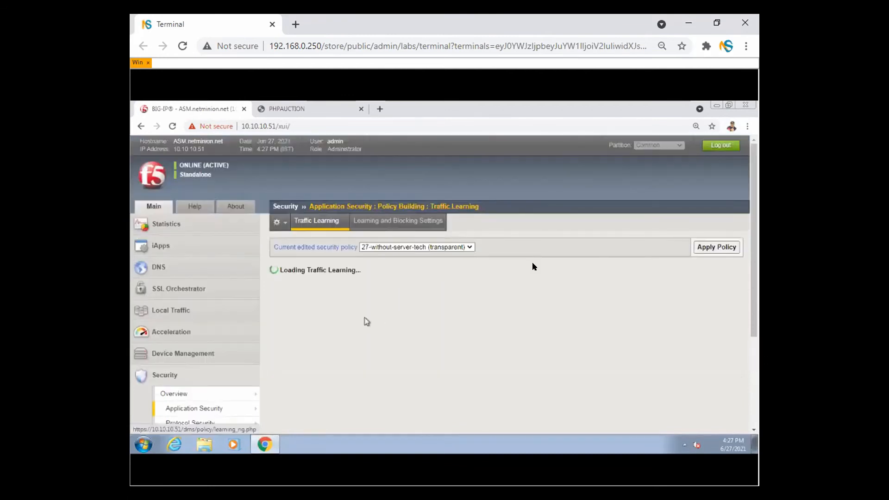
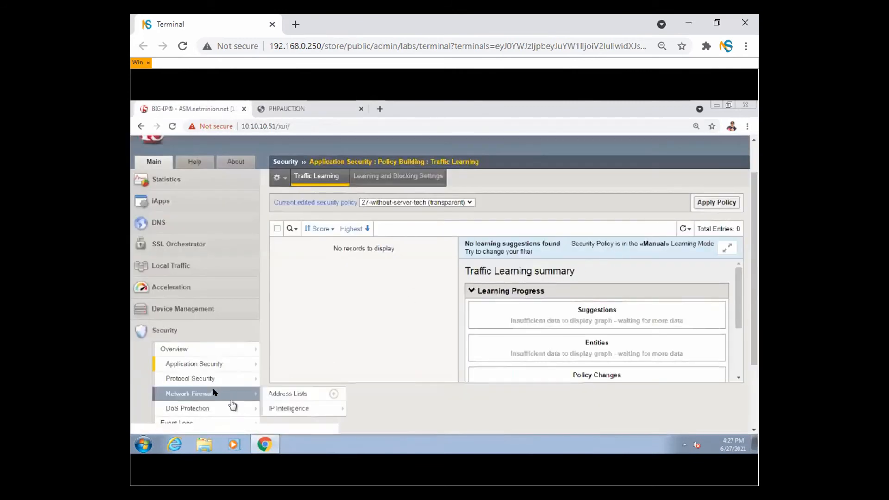
- Reload Traffic Learning and switch the edited policy to 27thJune (transparent)
click(685, 229)
click(677, 240)
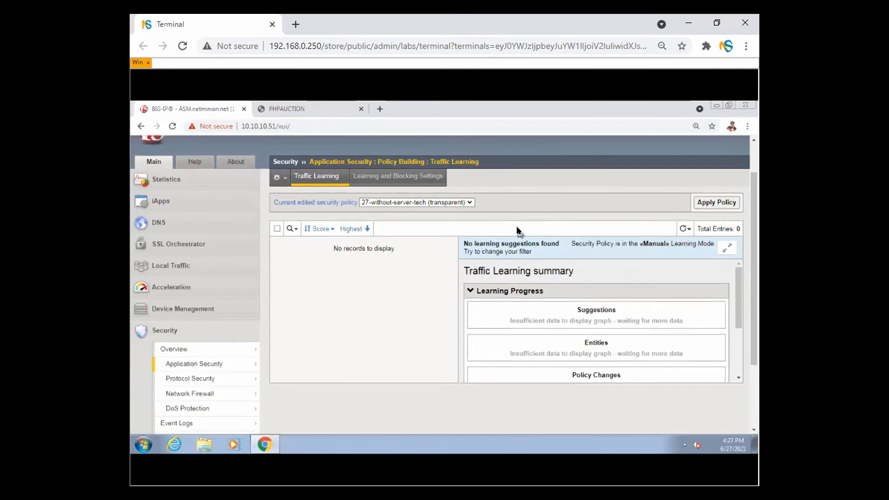
click(457, 202)
click(444, 216)
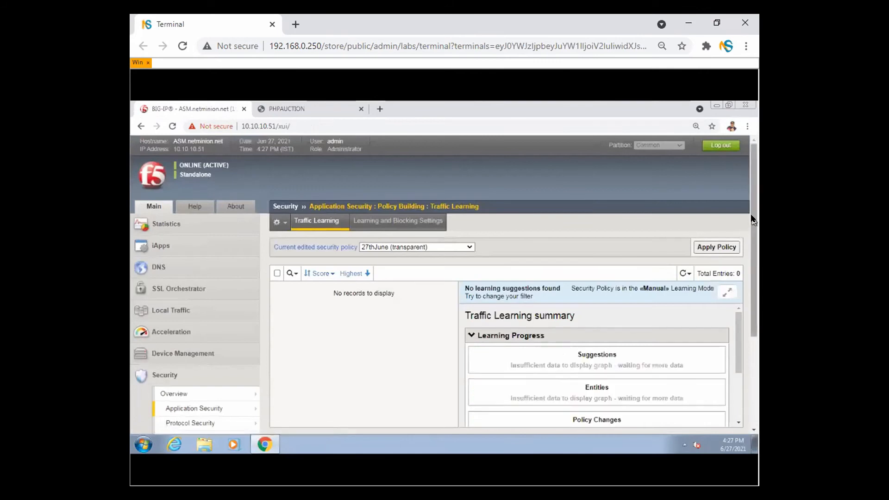
- Refresh the 27thJune Traffic Learning data once and expand Local Traffic in the navigation
drag(753, 222, 755, 248)
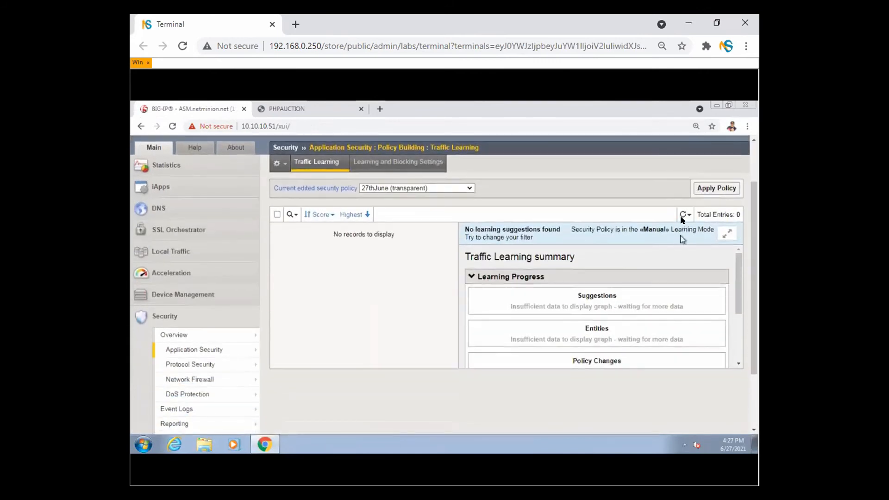
click(685, 214)
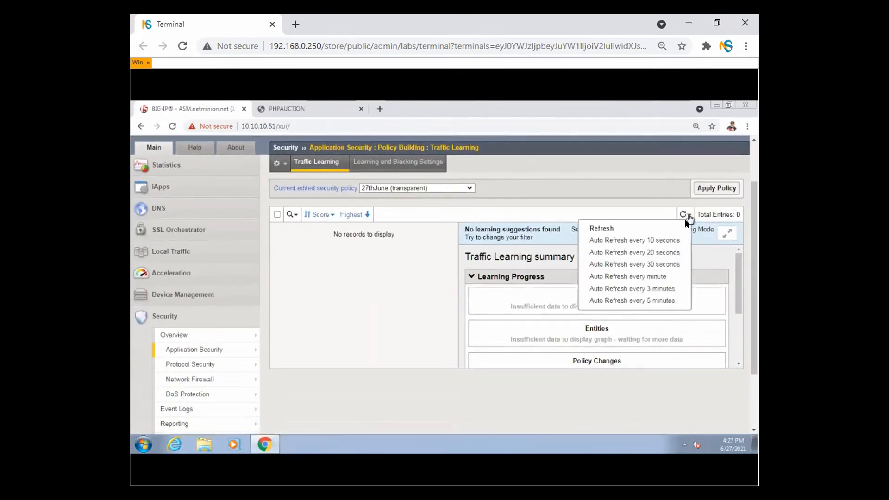
click(677, 233)
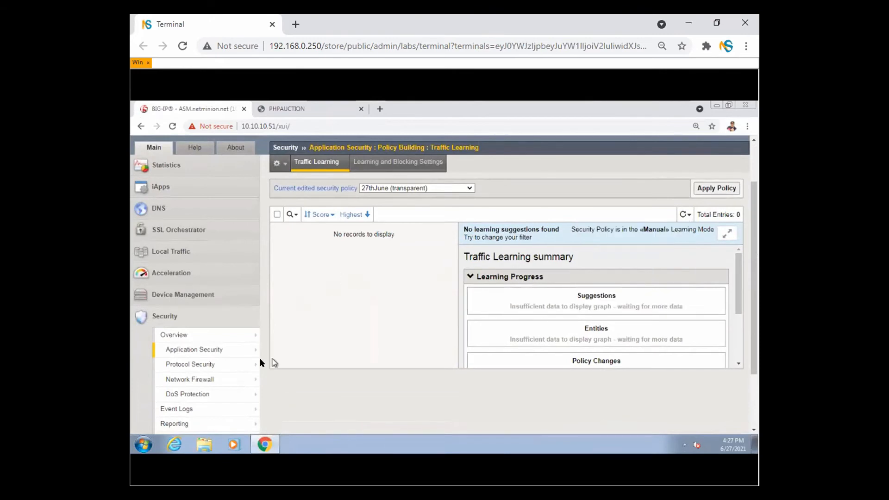
click(180, 256)
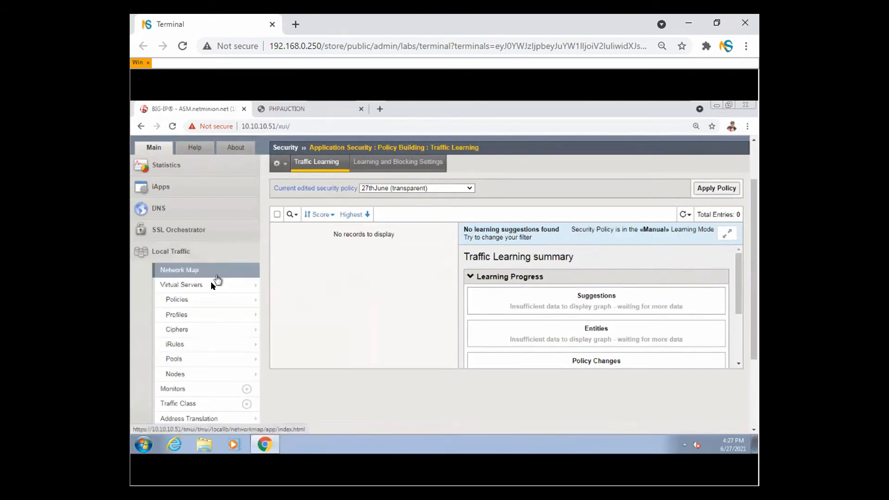
- Open virtual server VS_auction's Security > Policies tab, showing 27thJune enabled
click(214, 285)
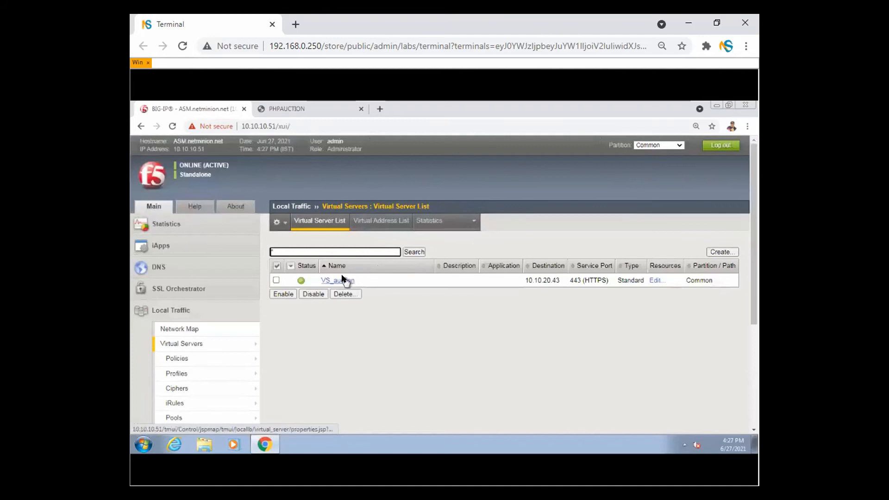
click(342, 280)
mouse_move(422, 222)
click(425, 237)
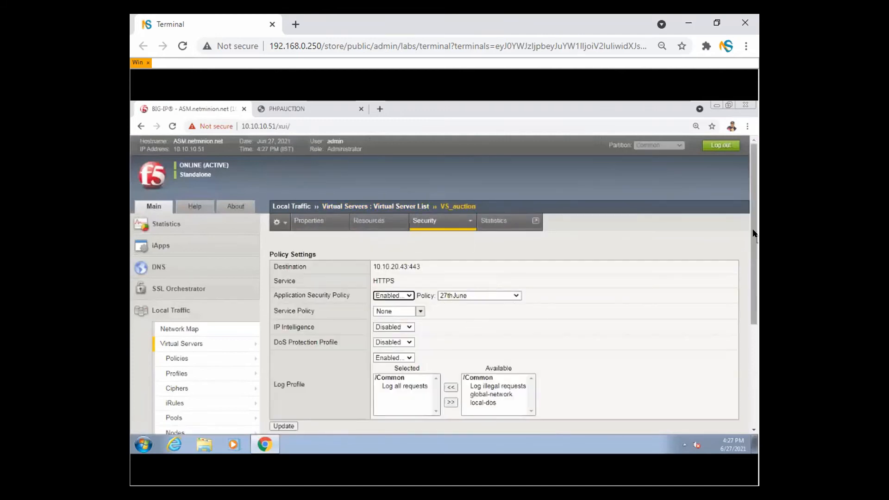
scroll(755, 307, down, 3)
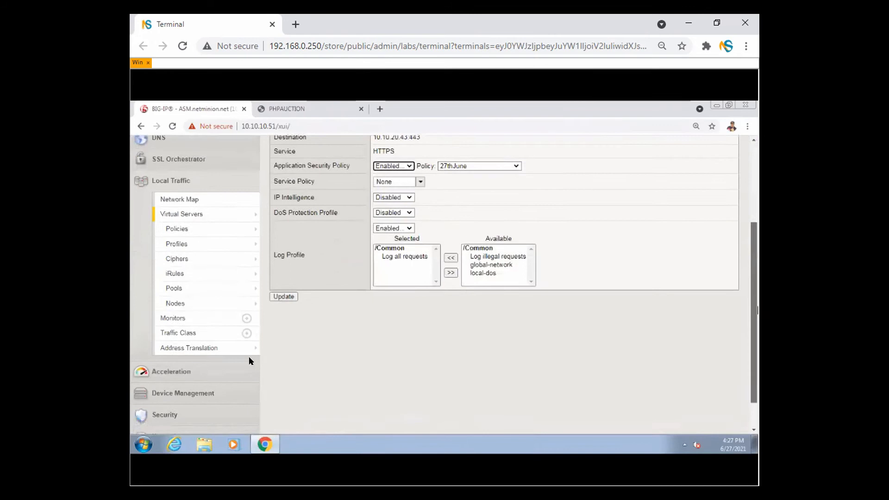
- Return to the Application Security Traffic Learning page via the Security navigation
click(166, 415)
mouse_move(248, 279)
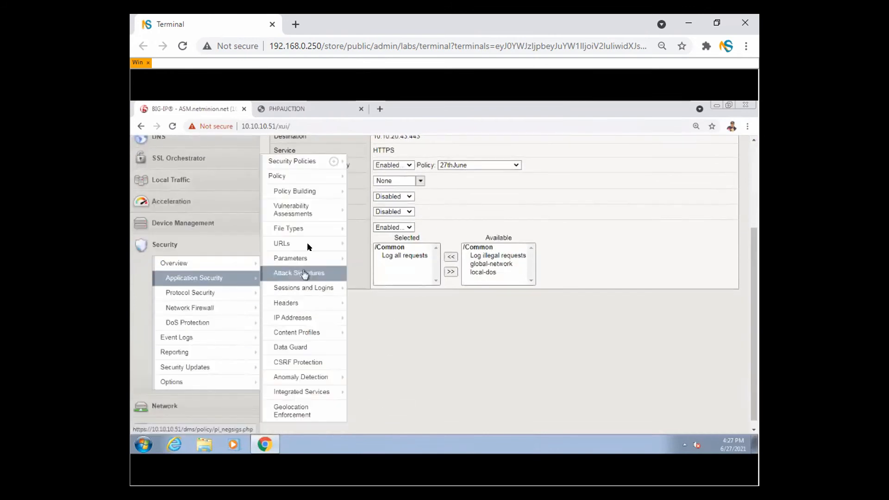
mouse_move(302, 205)
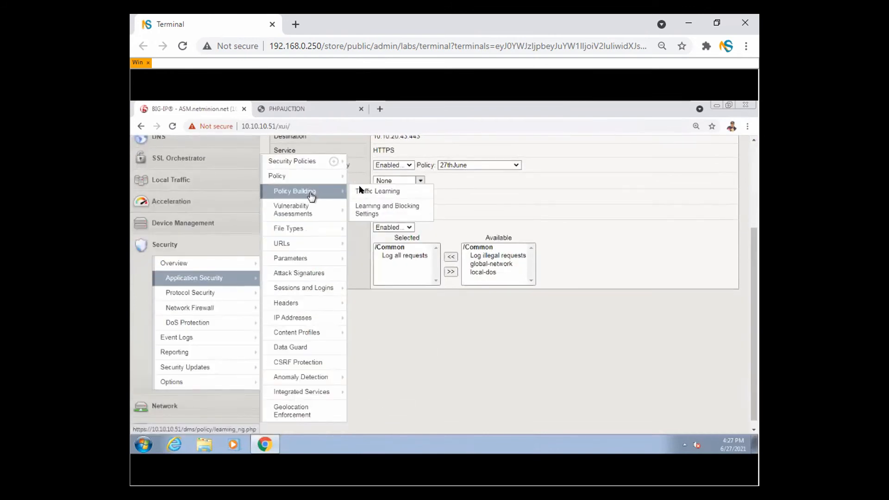
click(373, 191)
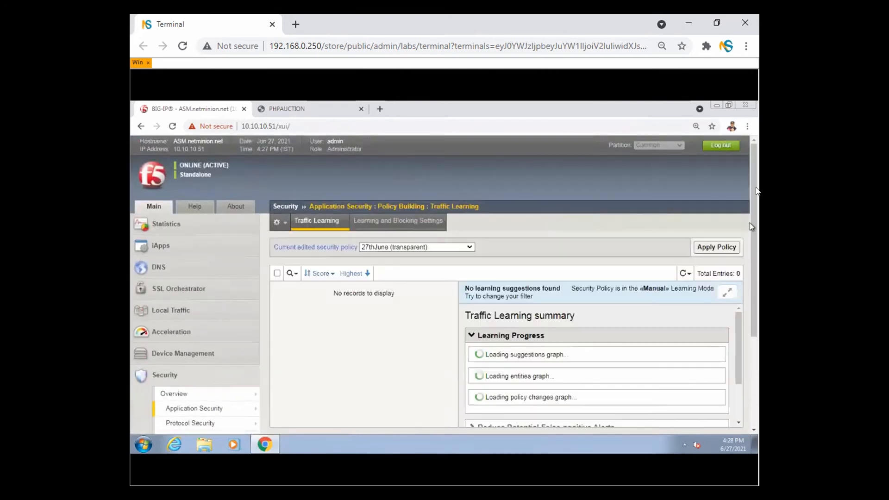
- Select 27-without-server-tech (transparent) as the edited policy and highlight its Traffic Learning summary
scroll(497, 212, down, 1)
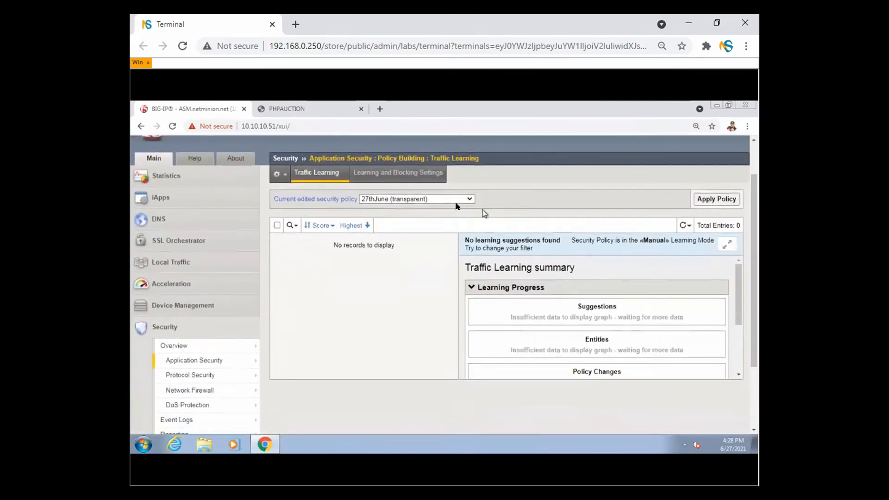
click(451, 200)
click(451, 207)
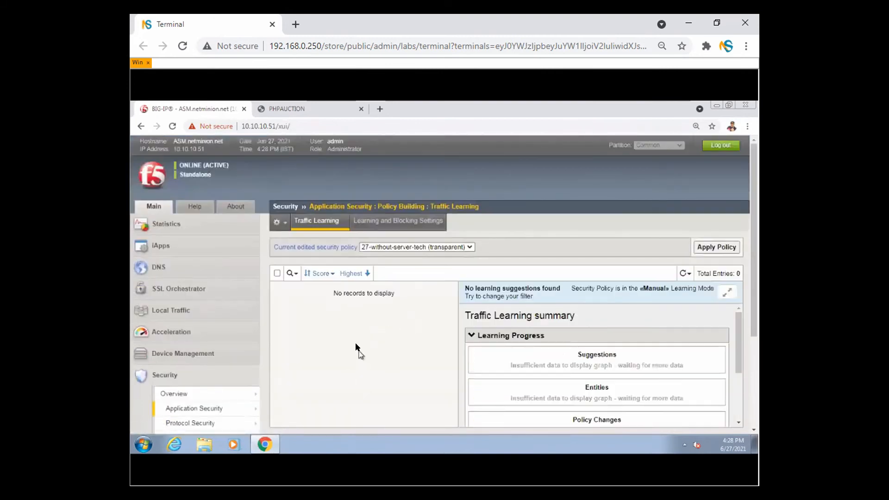
scroll(752, 264, down, 2)
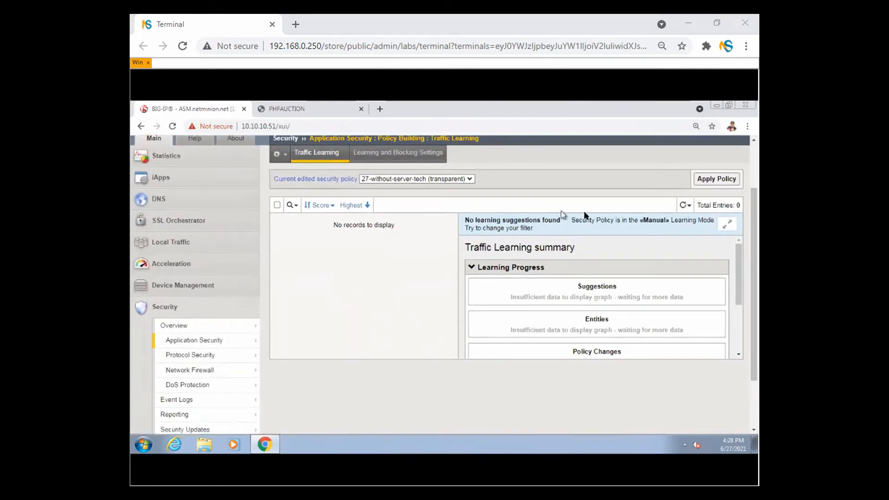
drag(607, 216, 489, 302)
- Collapse Learning Progress and annotate the summary sections, Enforcement Readiness Summary and page title
click(605, 265)
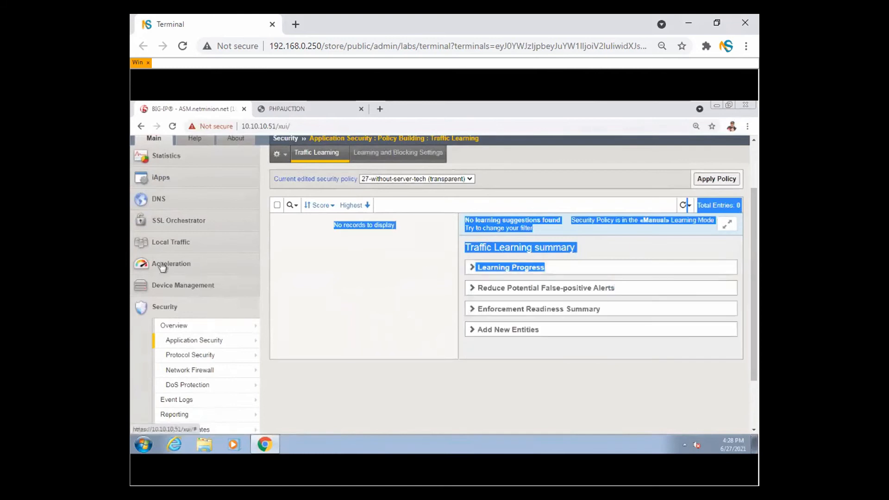
mouse_move(604, 226)
mouse_down()
mouse_move(496, 229)
mouse_move(618, 243)
mouse_move(556, 213)
mouse_up()
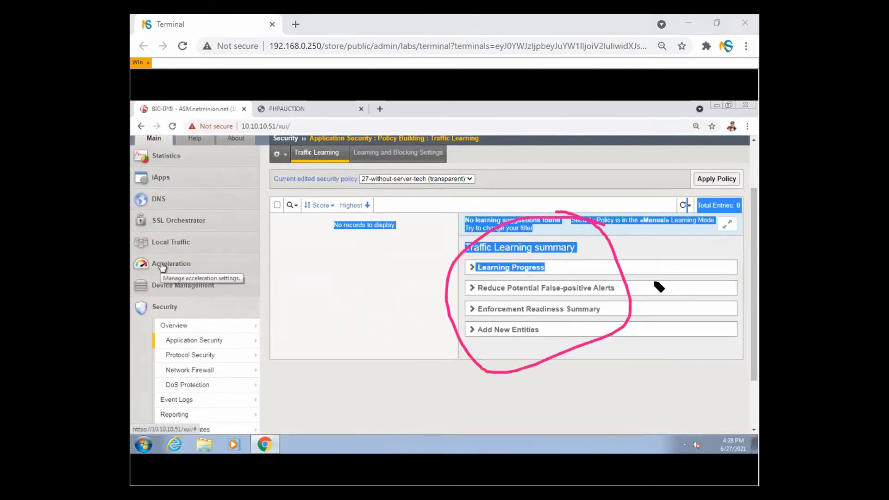
mouse_move(607, 307)
mouse_down()
mouse_move(660, 308)
mouse_move(603, 309)
mouse_move(614, 319)
mouse_up()
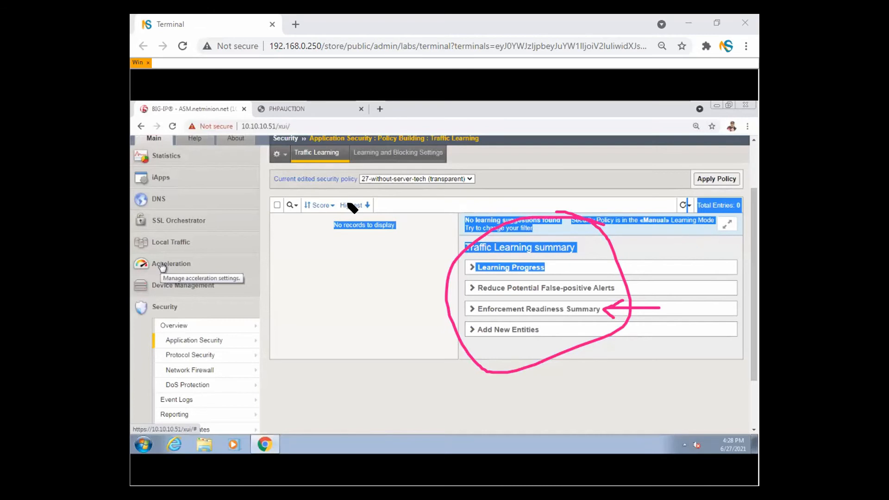
mouse_move(489, 131)
mouse_down()
mouse_move(546, 125)
mouse_move(521, 146)
mouse_move(511, 138)
mouse_move(524, 155)
mouse_up()
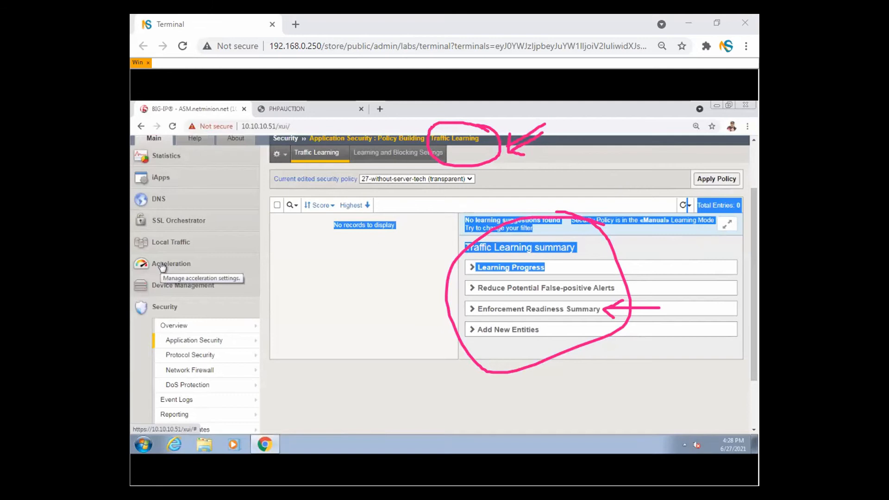
key(Escape)
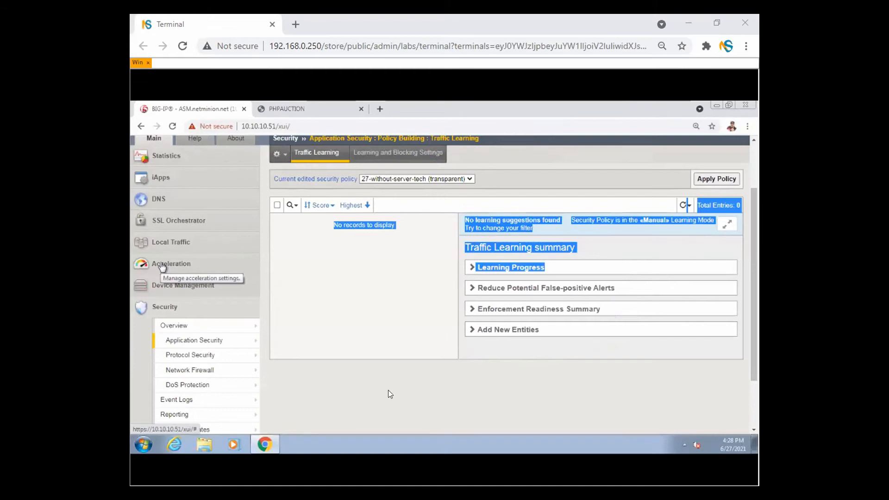
- Glance at the Enforcement Readiness Period slide, then return and open the Security Policies list
key(alt+Tab)
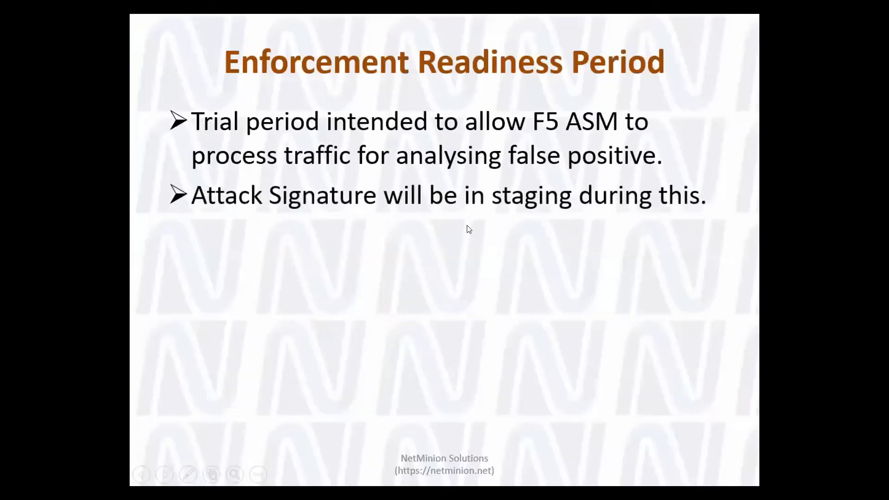
key(alt+Tab)
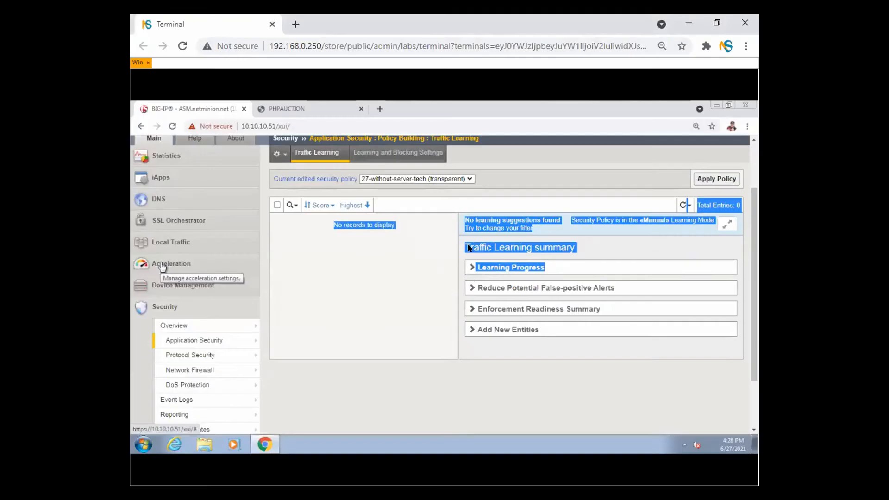
click(225, 345)
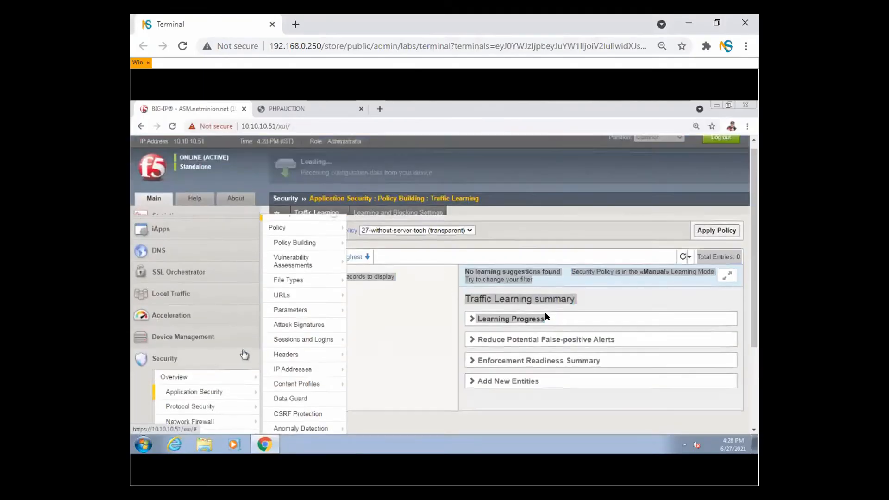
- Review the 27-without-server-tech Policy Summary, then start a new security policy with Create
click(330, 267)
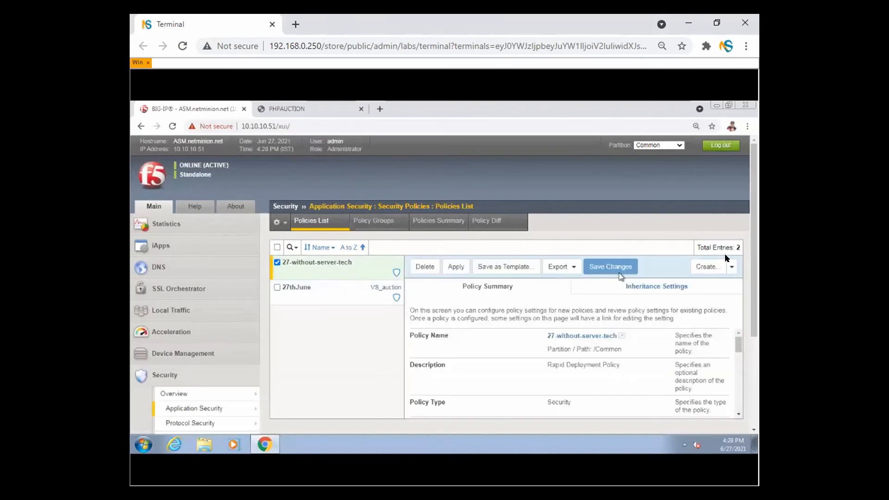
scroll(753, 231, down, 3)
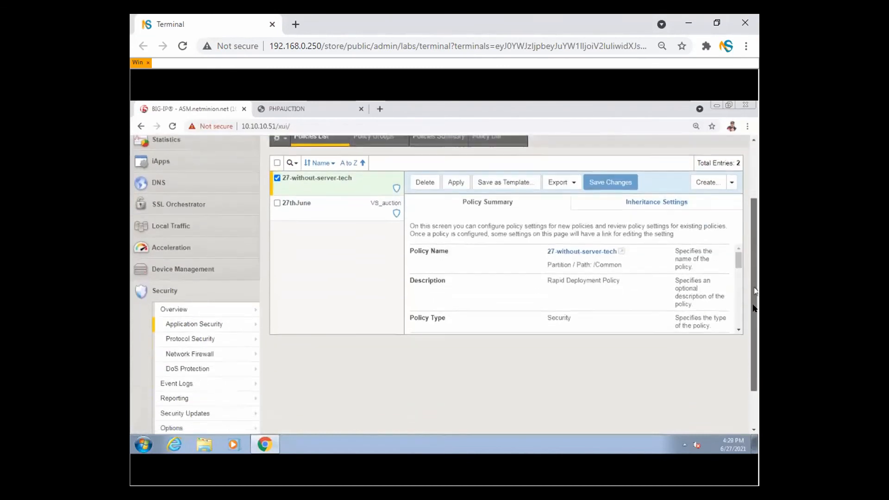
drag(737, 227, 738, 285)
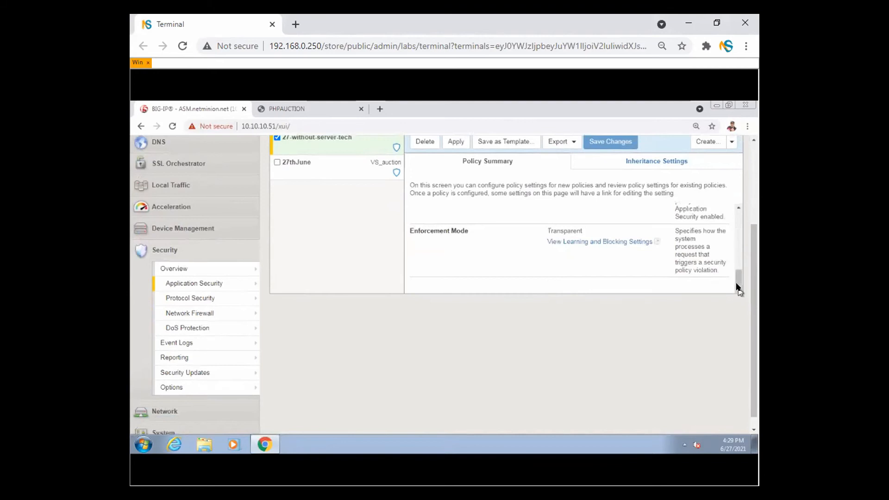
drag(738, 282, 737, 243)
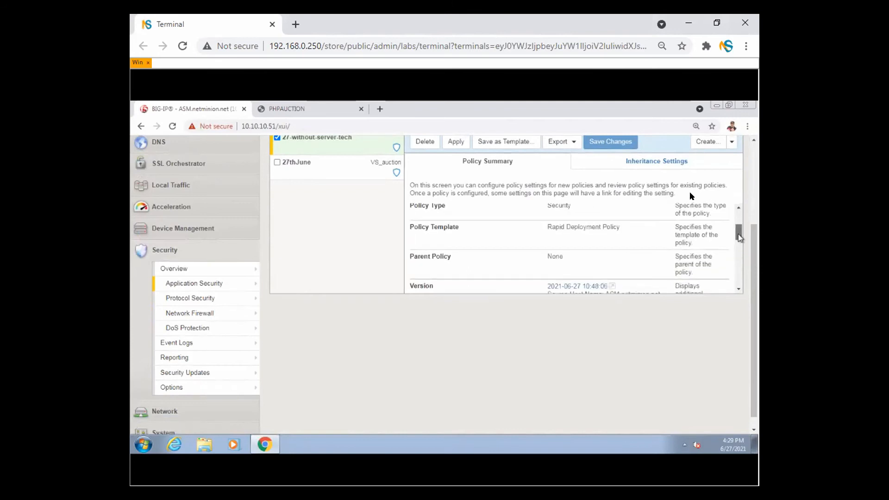
click(706, 141)
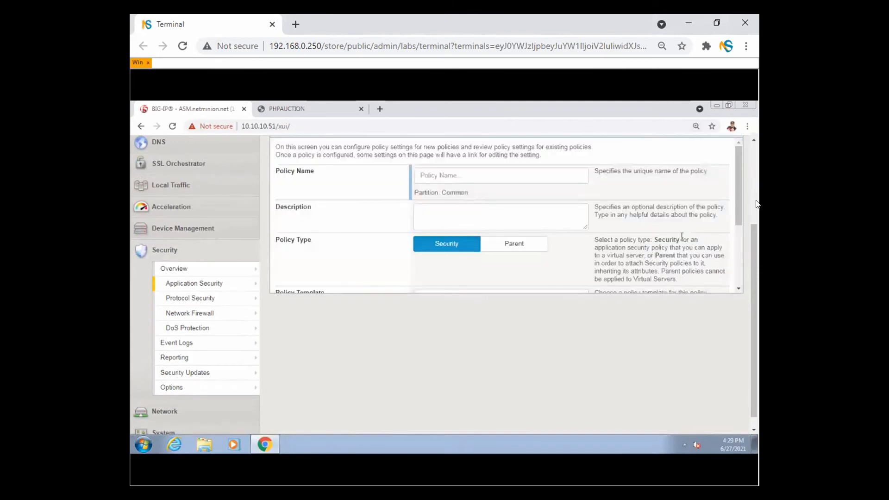
- Expand the new policy form's Advanced settings and mark the 7-day Enforcement Readiness Period
drag(742, 182, 750, 241)
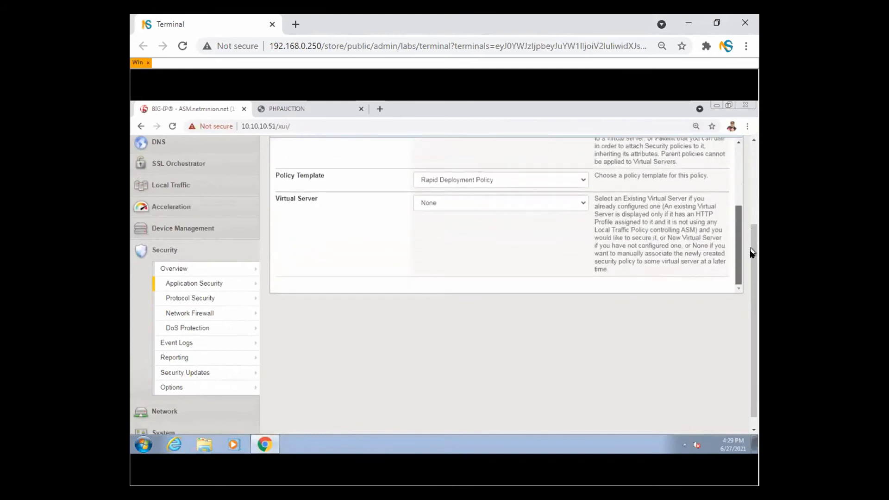
scroll(746, 190, up, 3)
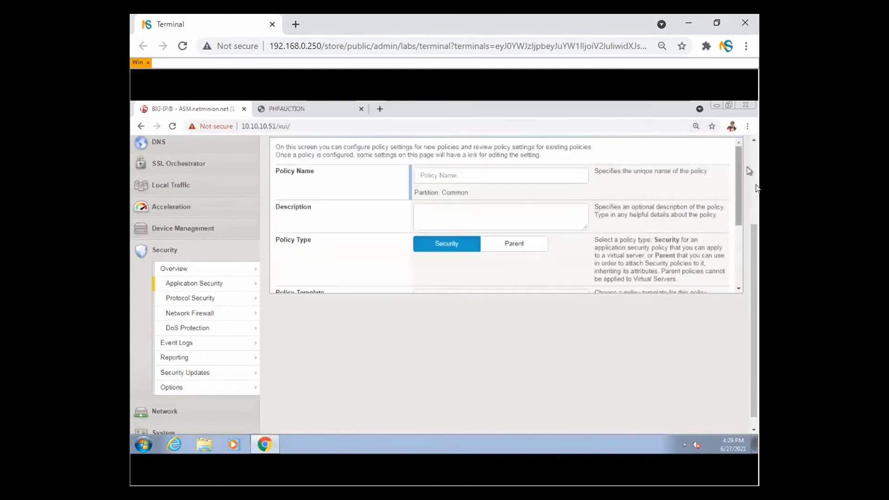
scroll(754, 236, up, 3)
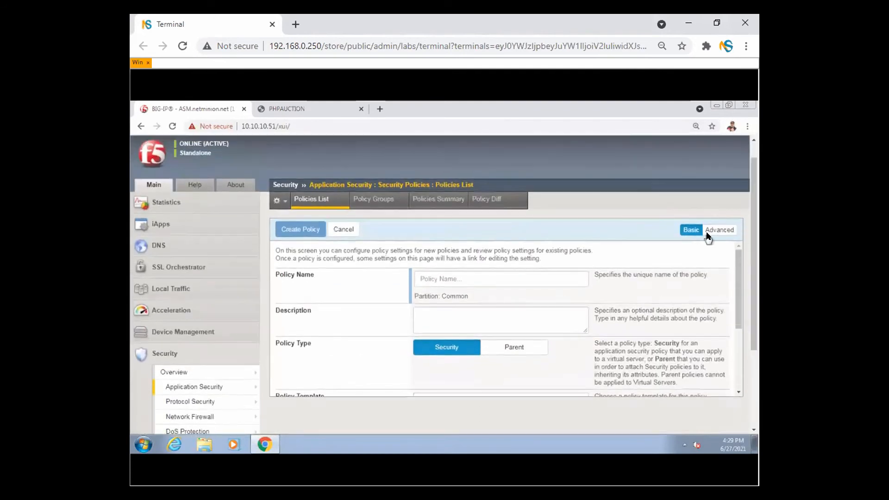
click(719, 235)
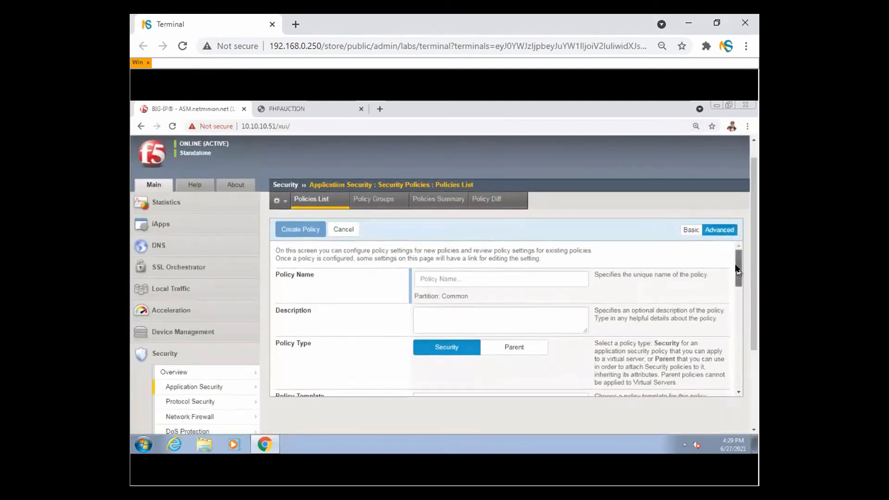
drag(739, 274, 742, 360)
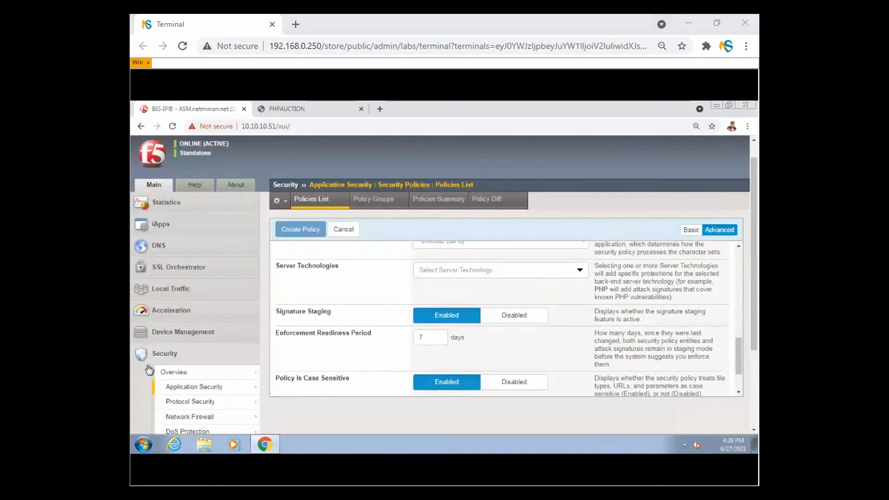
mouse_move(504, 327)
mouse_down()
mouse_move(272, 331)
mouse_move(484, 349)
mouse_move(501, 330)
mouse_move(551, 341)
mouse_move(525, 348)
mouse_up()
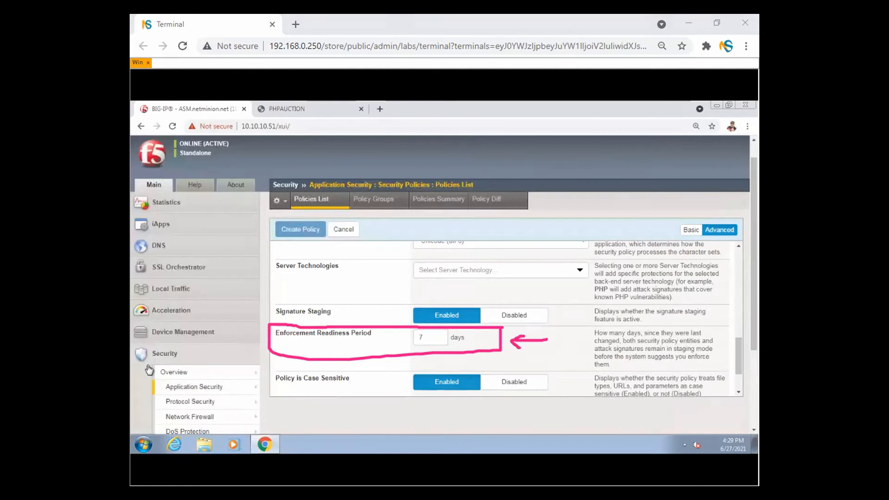
key(Escape)
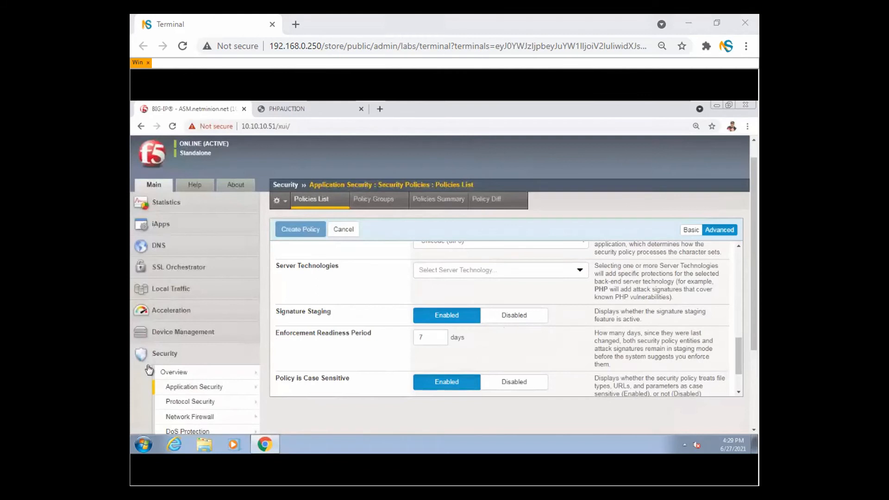
- Return to the Security Policies list, then advance slides past the 7-day default to Logging Profiles
mouse_move(220, 362)
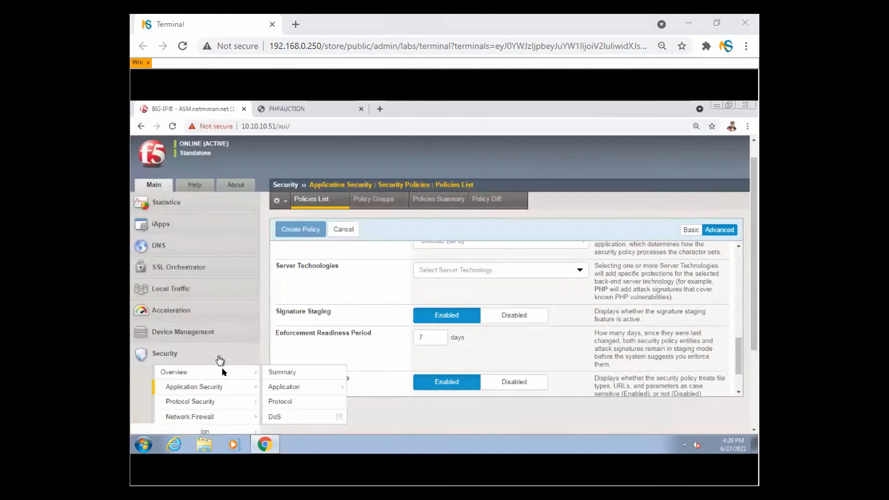
click(224, 386)
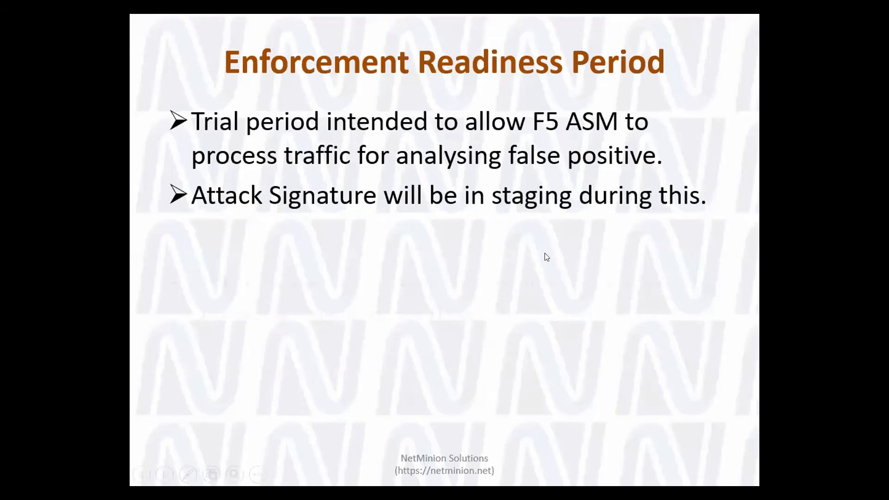
click(544, 253)
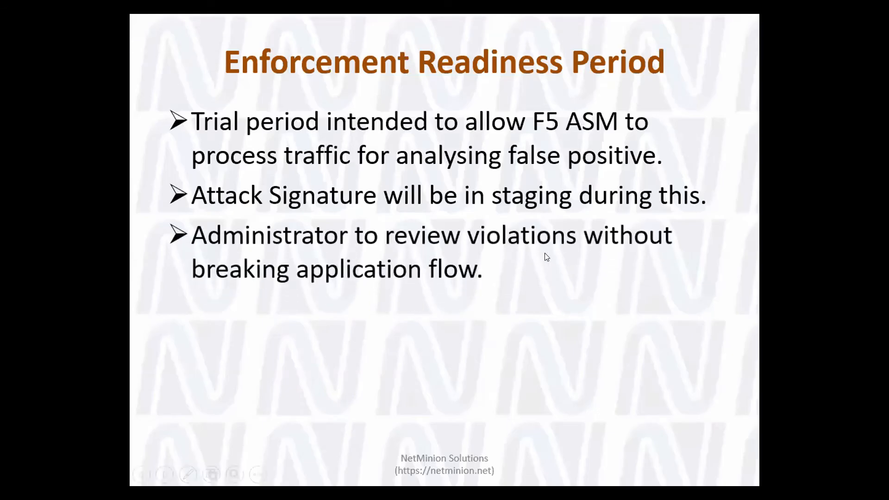
click(544, 253)
click(544, 252)
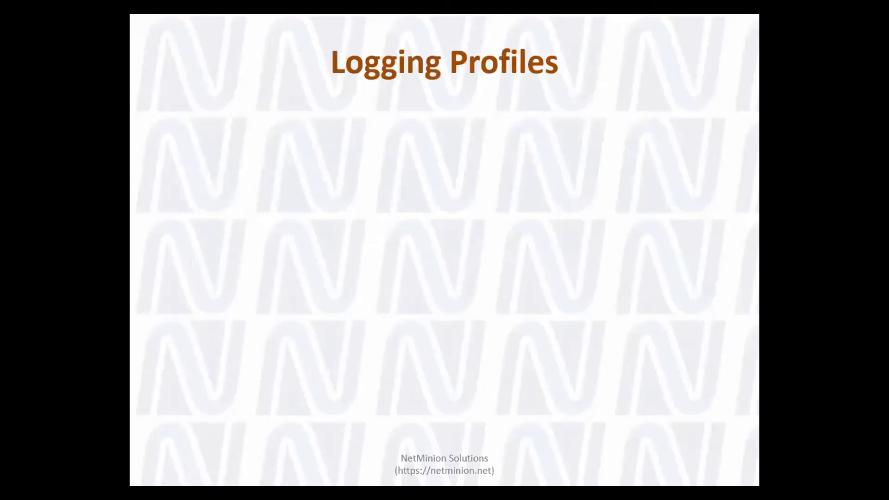
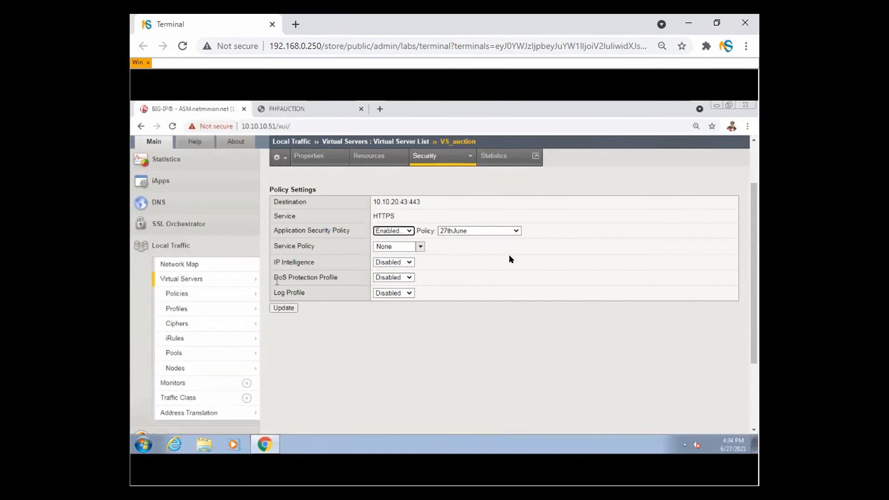
- Enable Log Profile on VS_auction, move 'Log all requests' to Selected, and apply with Update
click(396, 292)
click(398, 311)
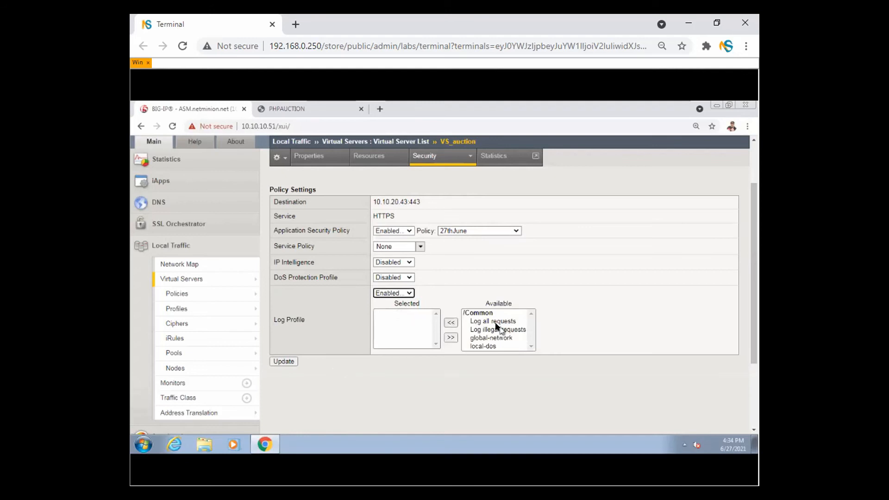
drag(495, 322, 495, 354)
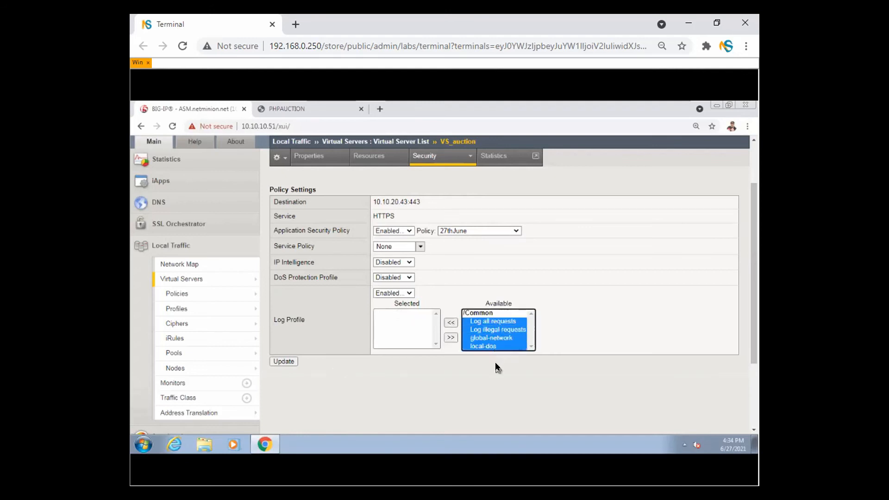
click(498, 322)
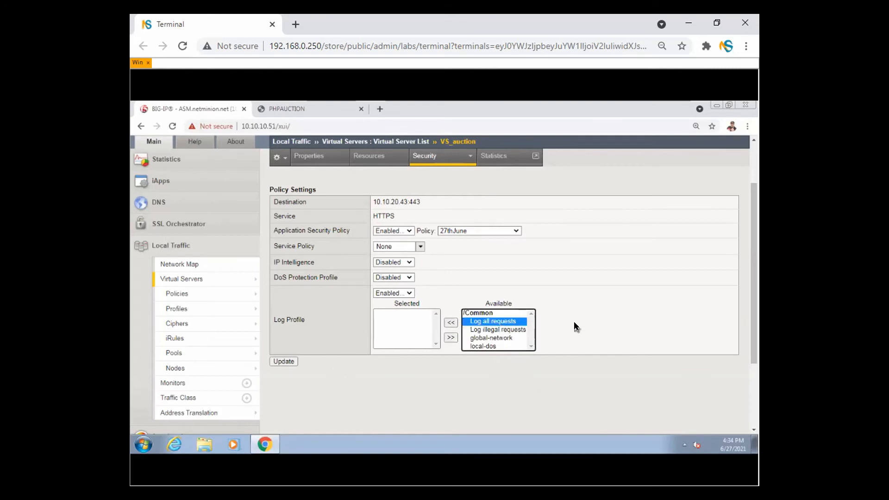
click(509, 331)
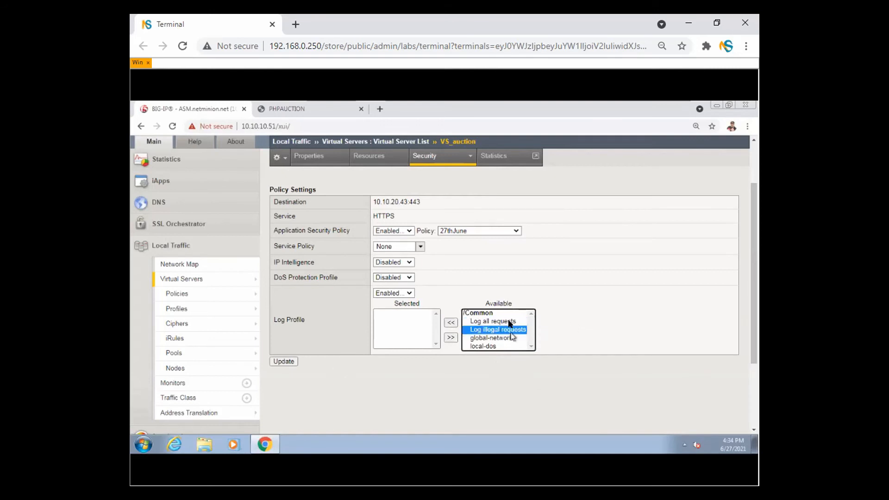
click(513, 322)
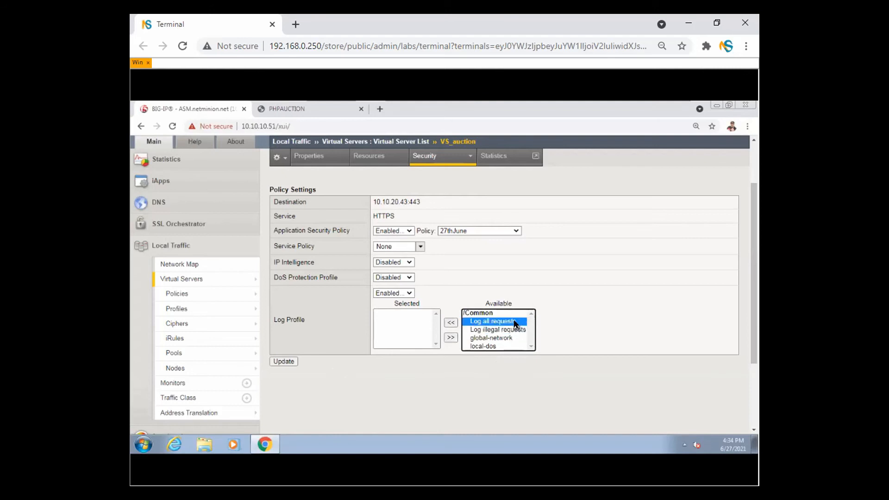
click(450, 323)
click(284, 361)
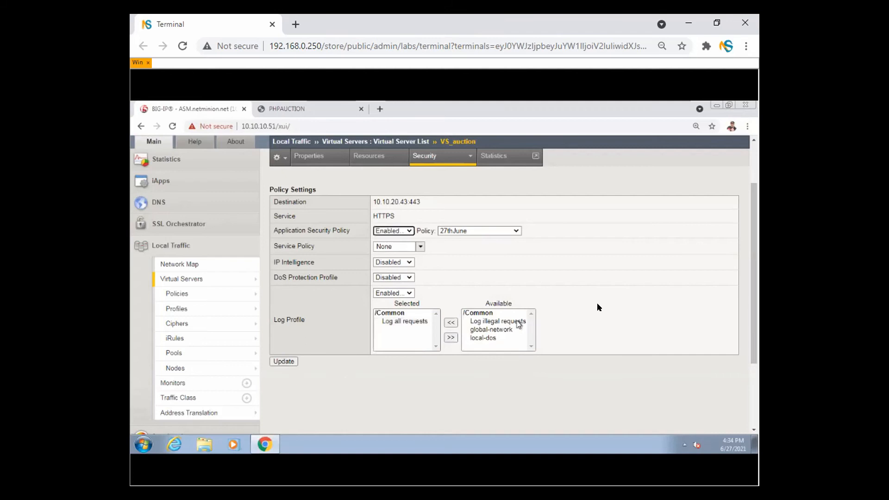
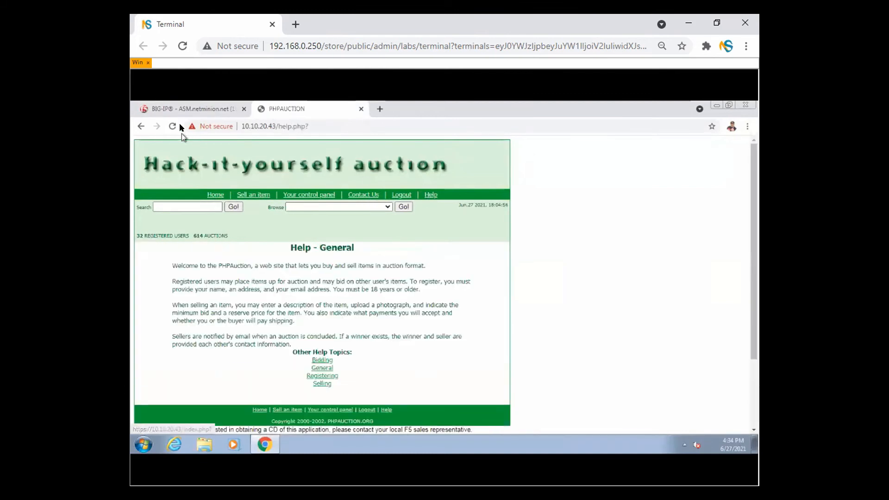
- Go back to the BIG-IP tab and open Security > Event Logs > Application > Requests
click(199, 111)
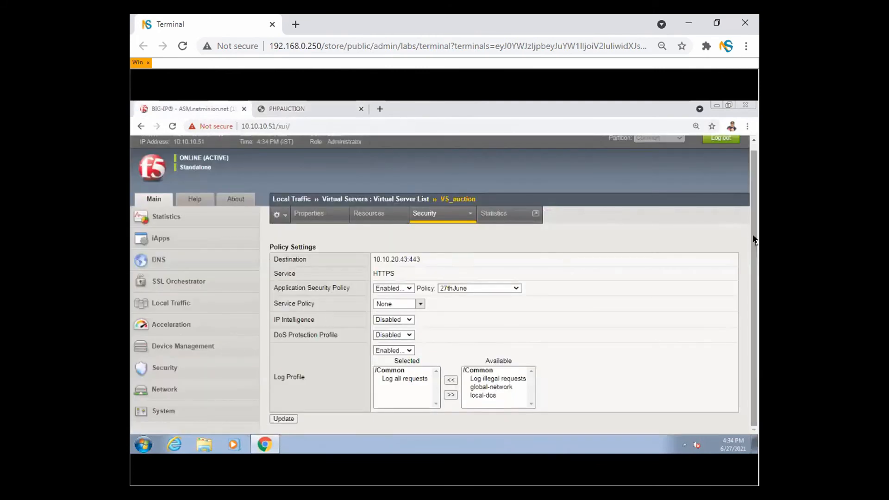
click(184, 370)
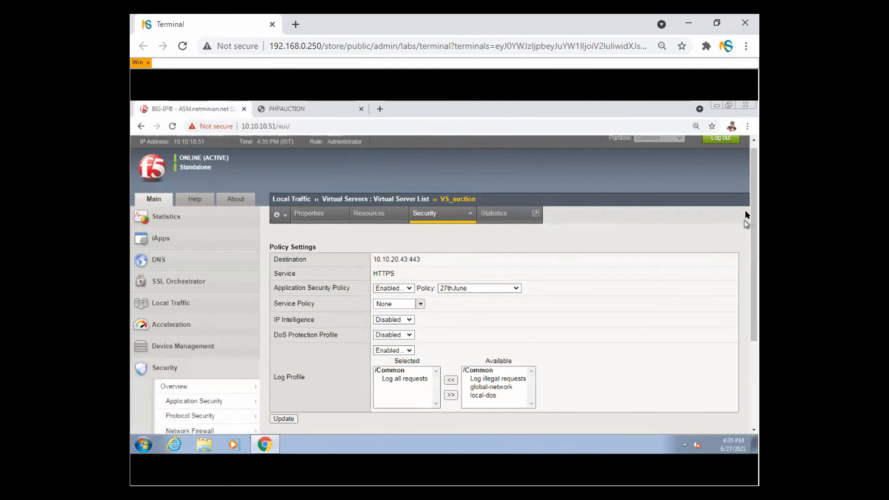
drag(752, 215, 753, 303)
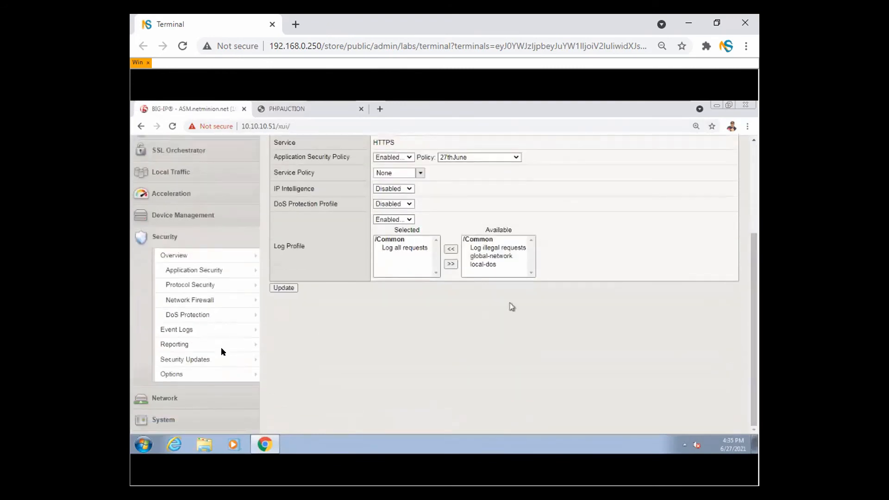
scroll(193, 336, up, 2)
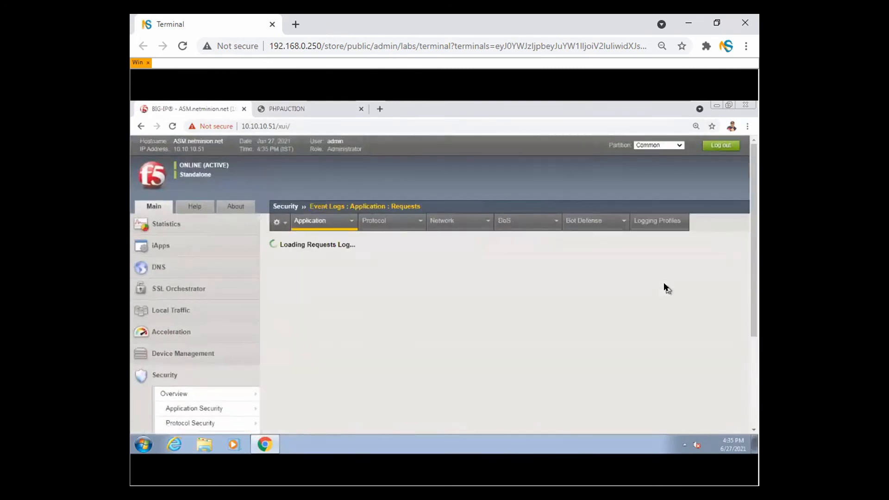
drag(752, 214, 752, 243)
- Remove the Illegal Requests filter and open the /help.php request details in a new page
click(494, 213)
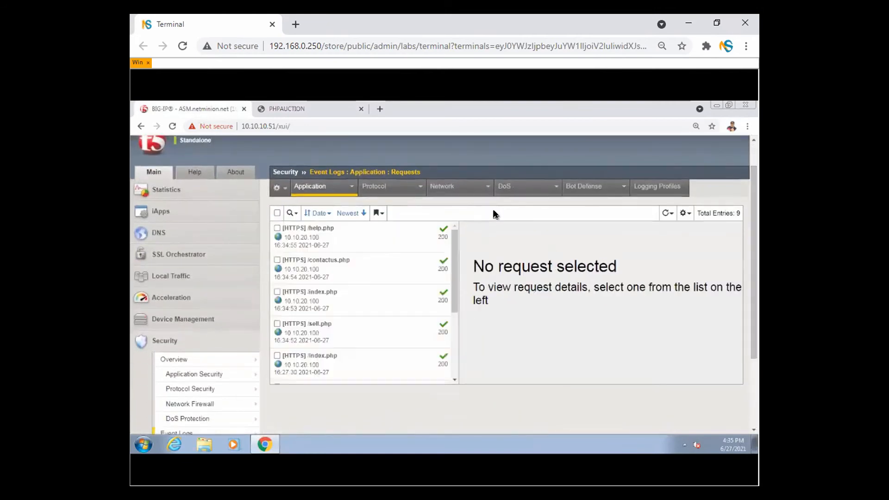
click(347, 240)
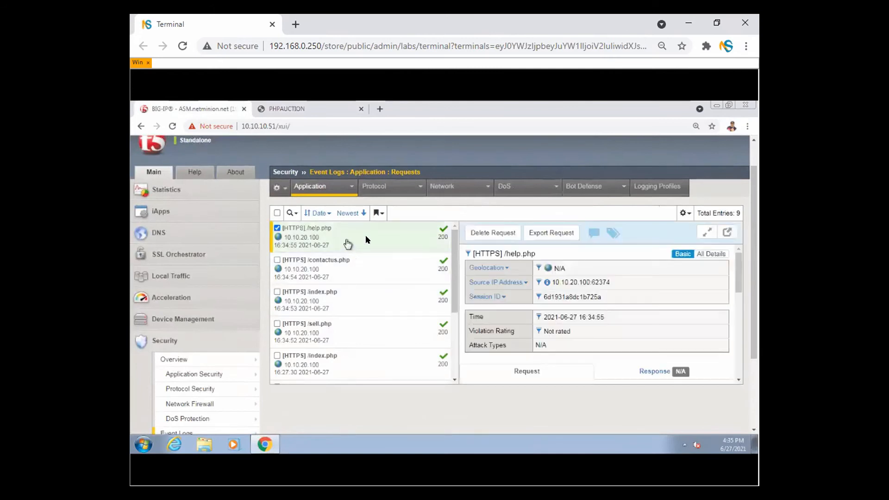
click(728, 232)
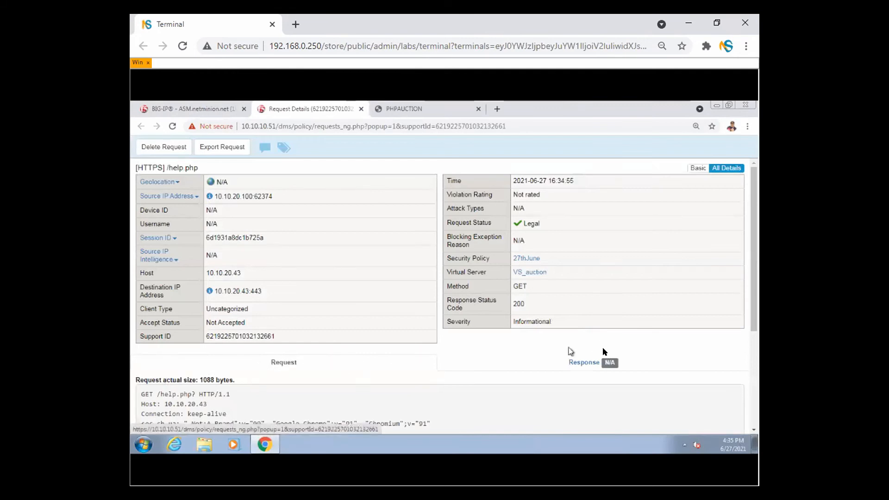
- Check the Response view showing response logging was disabled, then read the raw request headers
click(590, 362)
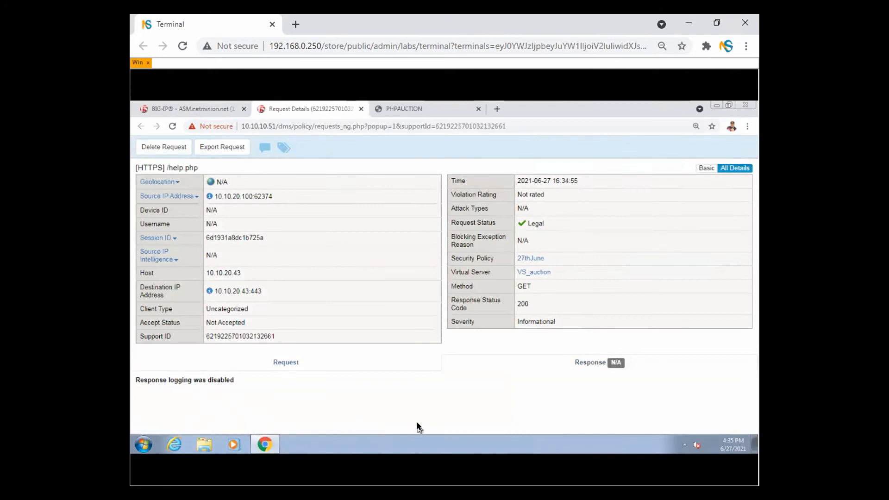
drag(195, 381, 235, 378)
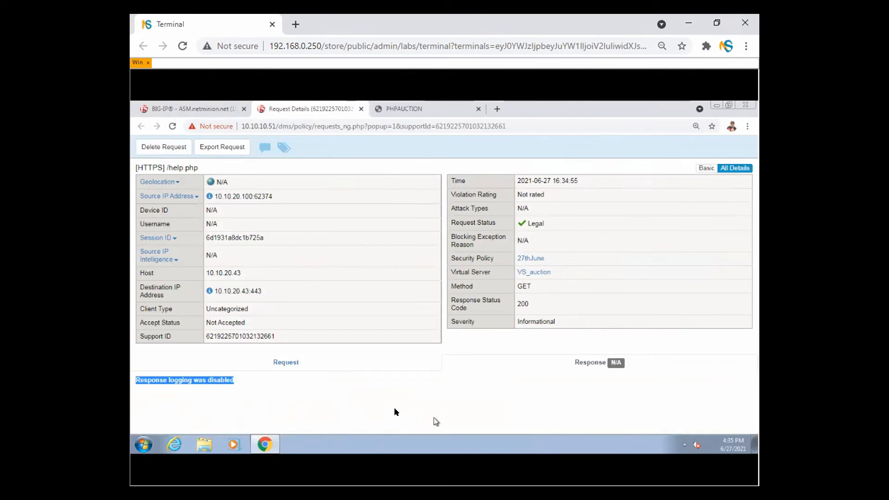
click(288, 363)
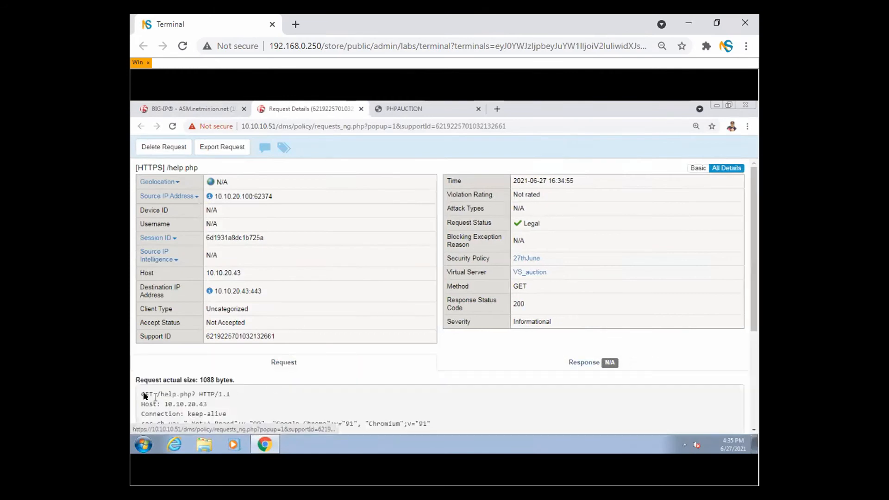
drag(142, 394, 227, 414)
- Highlight the full raw request text, then close the request details page
drag(753, 286, 755, 366)
click(222, 395)
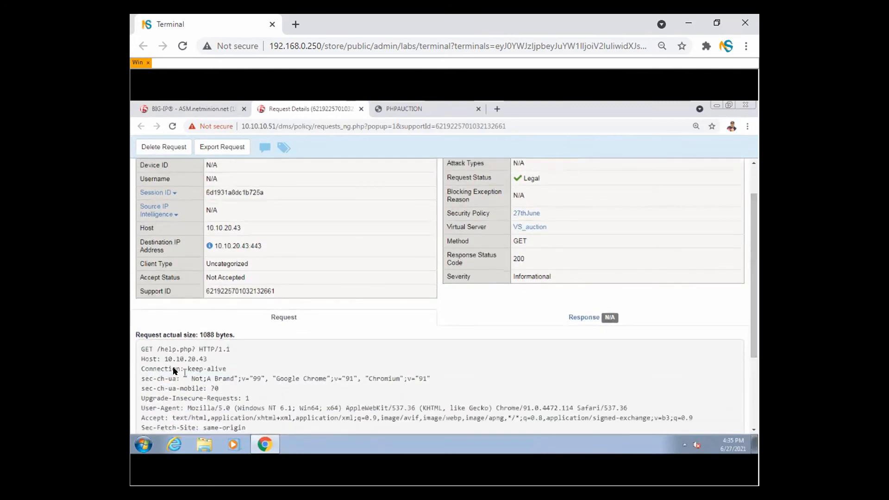
drag(141, 347, 300, 433)
click(328, 382)
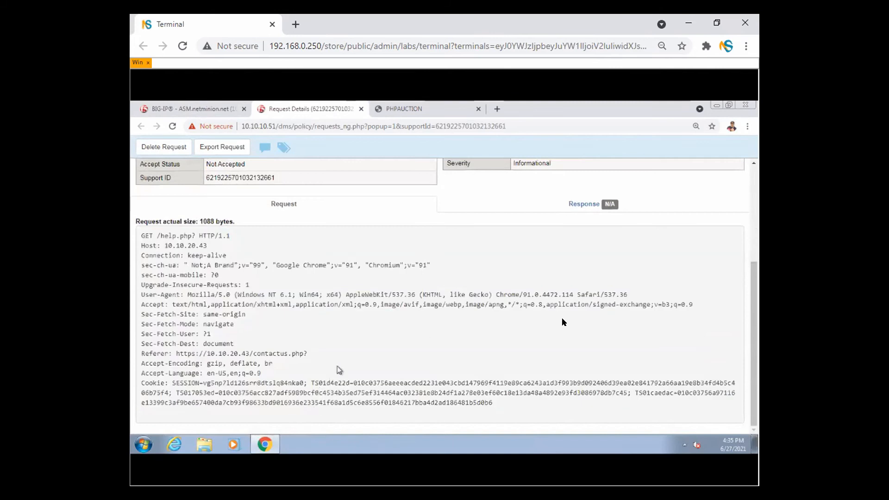
scroll(745, 274, up, 4)
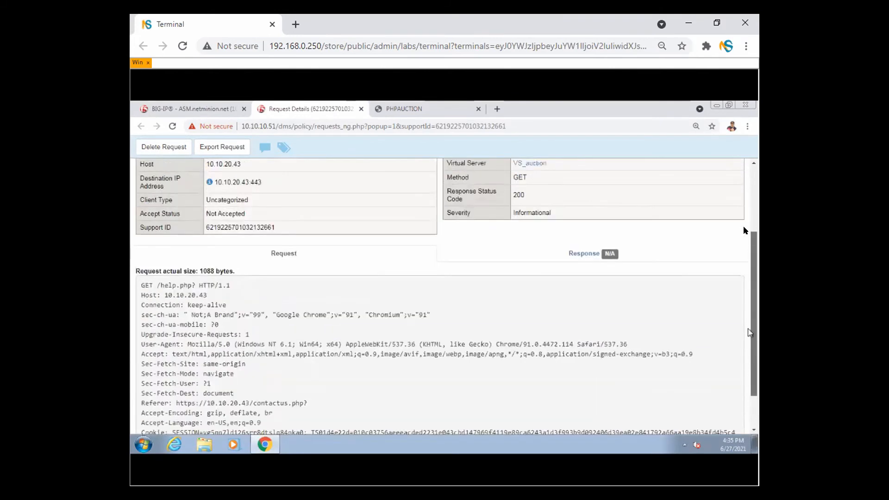
click(361, 109)
click(330, 113)
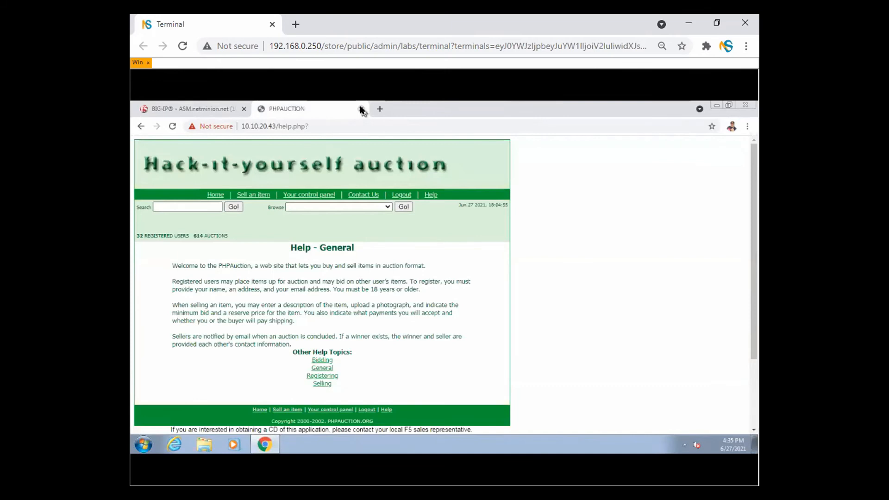
click(176, 109)
mouse_move(194, 355)
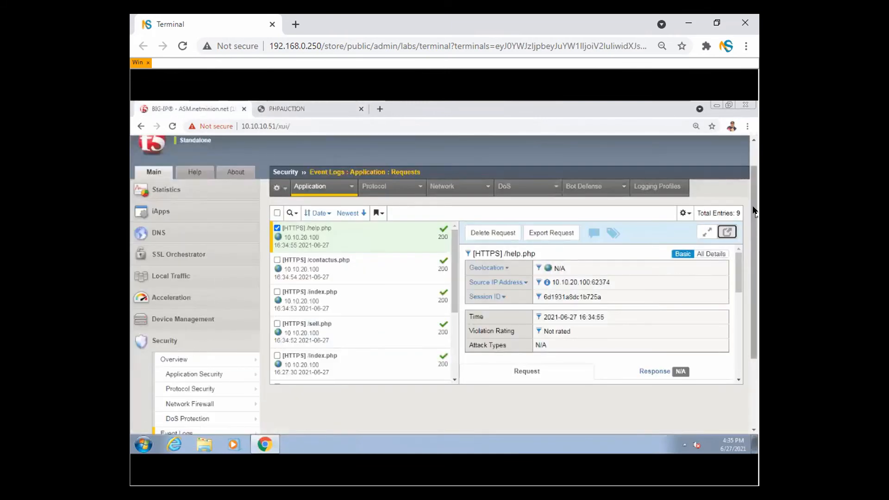
drag(753, 211, 755, 264)
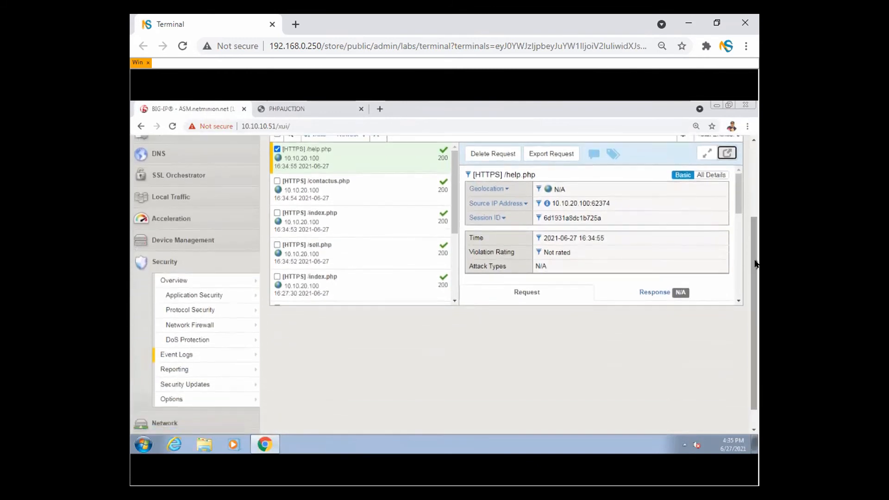
mouse_move(215, 373)
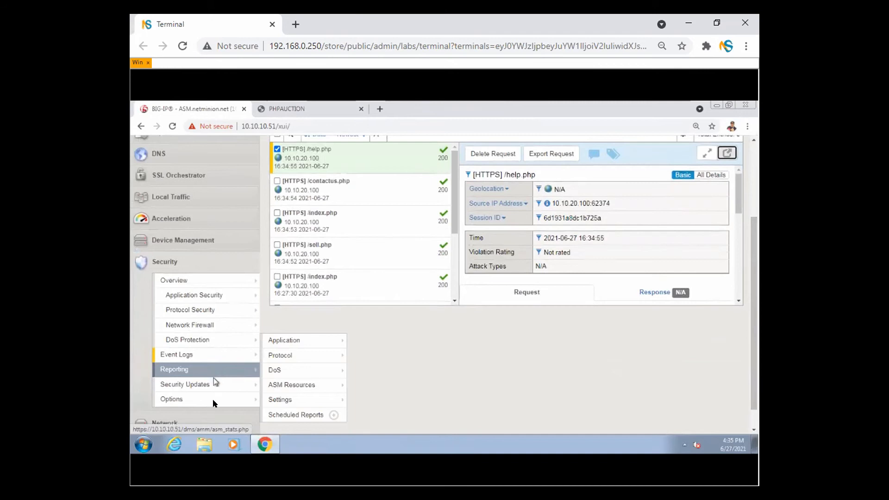
mouse_move(214, 402)
mouse_move(318, 387)
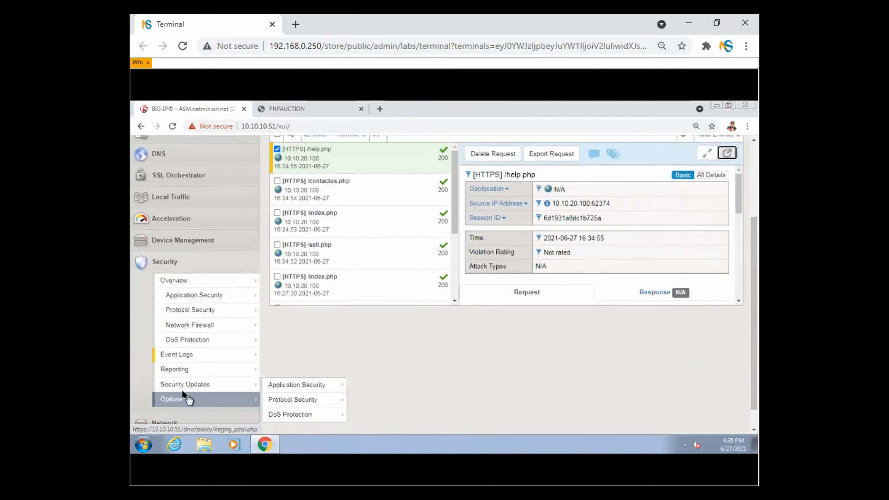
mouse_move(190, 385)
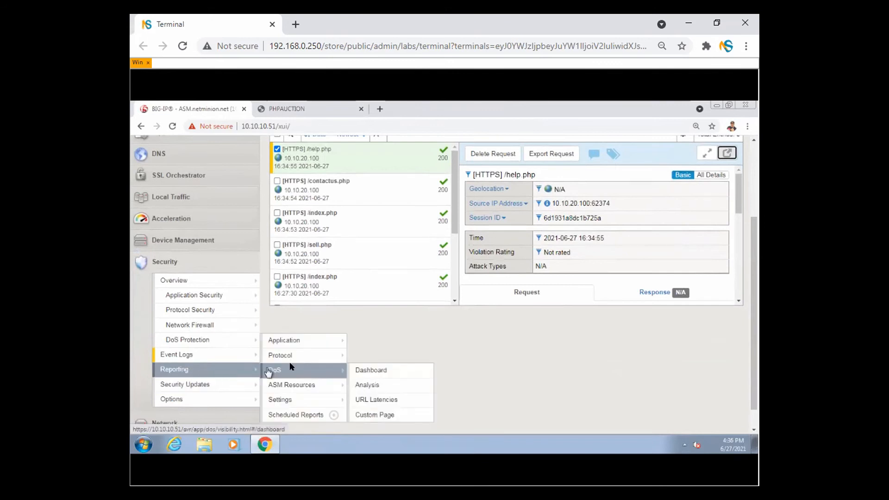
mouse_move(303, 345)
mouse_move(309, 364)
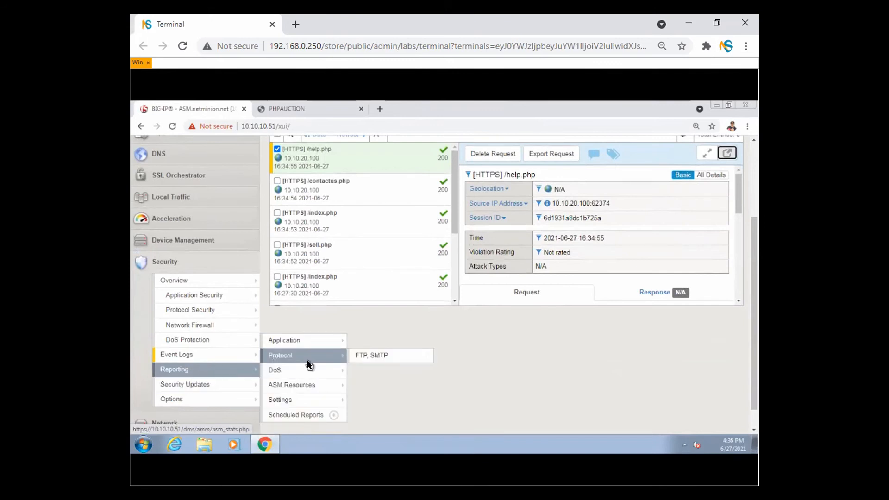
mouse_move(309, 401)
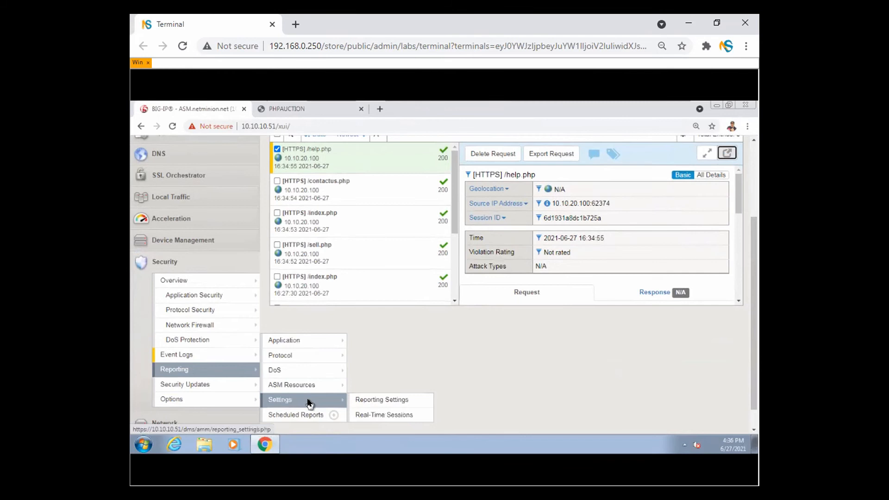
mouse_move(240, 358)
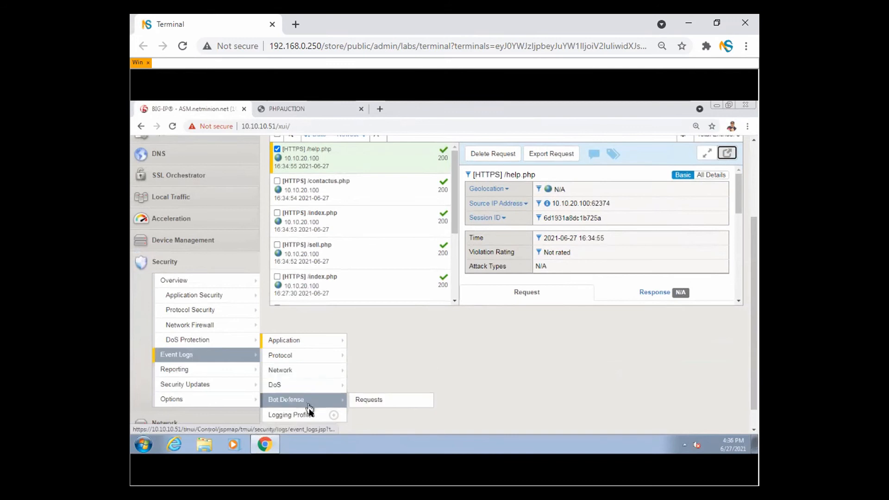
mouse_move(224, 337)
click(282, 340)
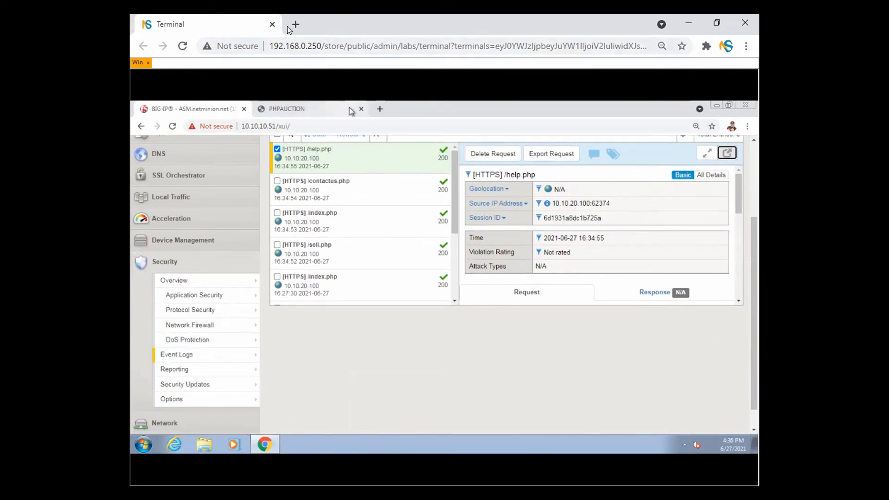
- Google 'logging profile f5 ASM' and mark the Event Logs > Logging Profiles path in the results
key(ctrl+t)
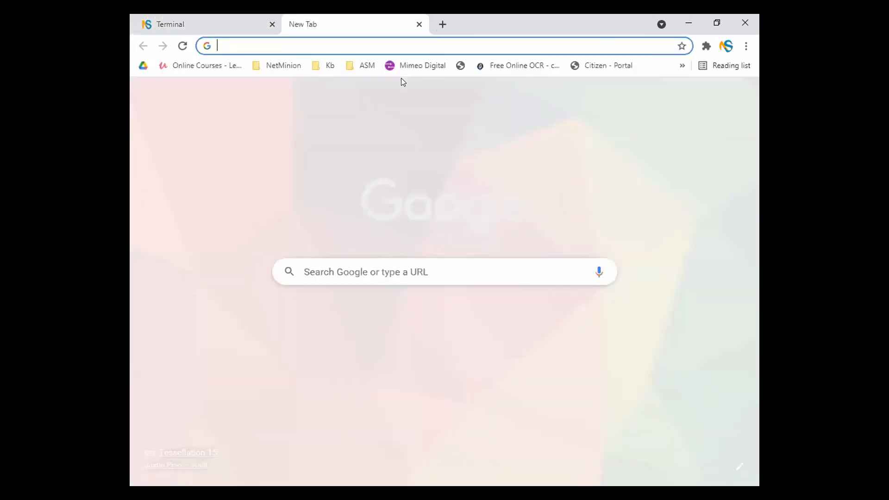
text(log)
key(BackSpace)
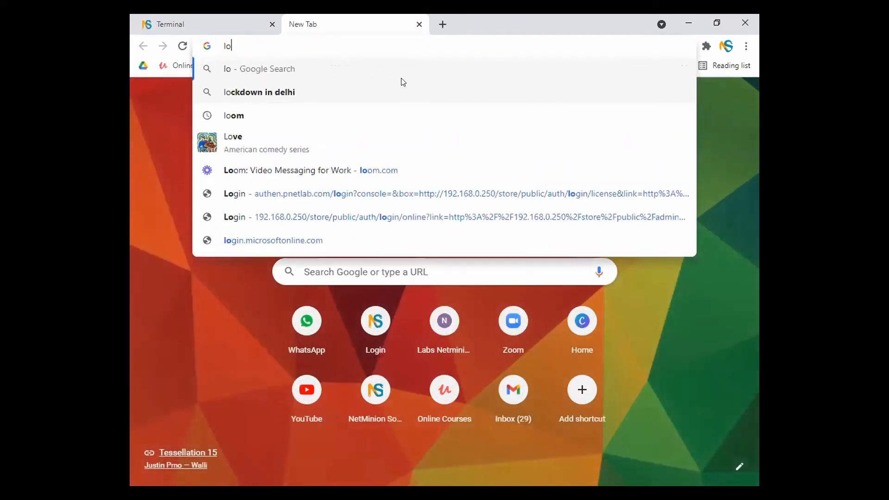
text(gging prof)
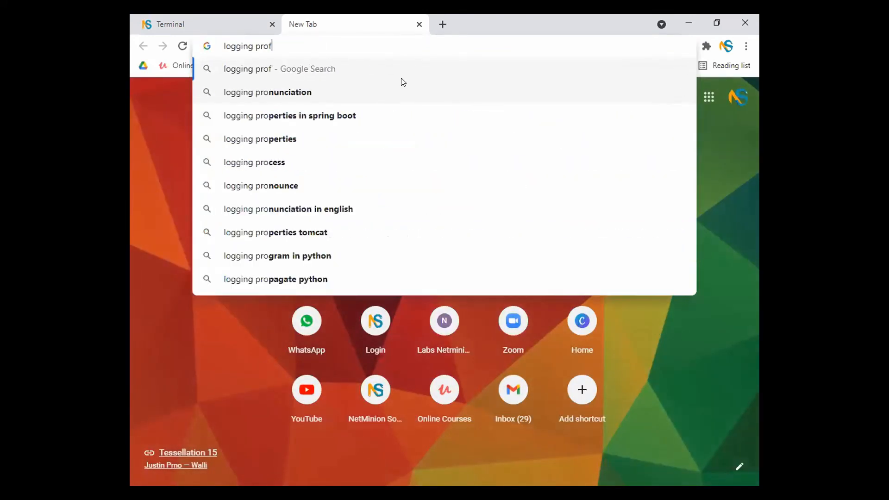
text(ile f5 ASM)
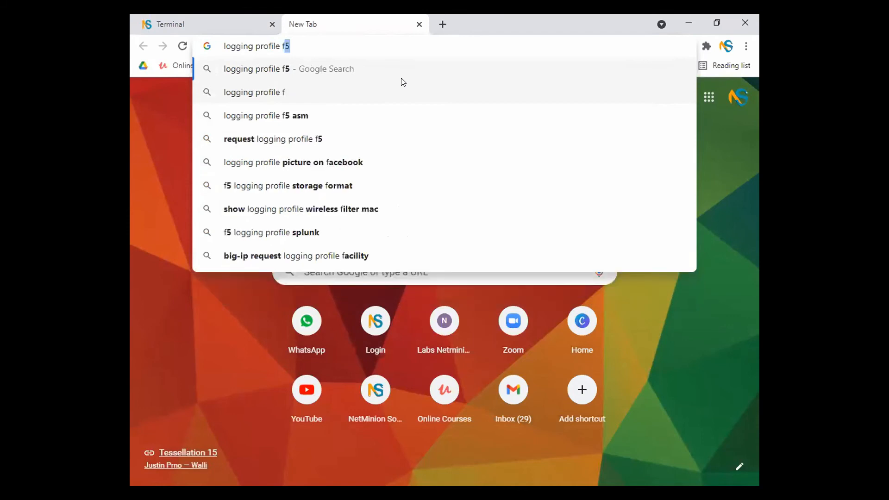
key(Return)
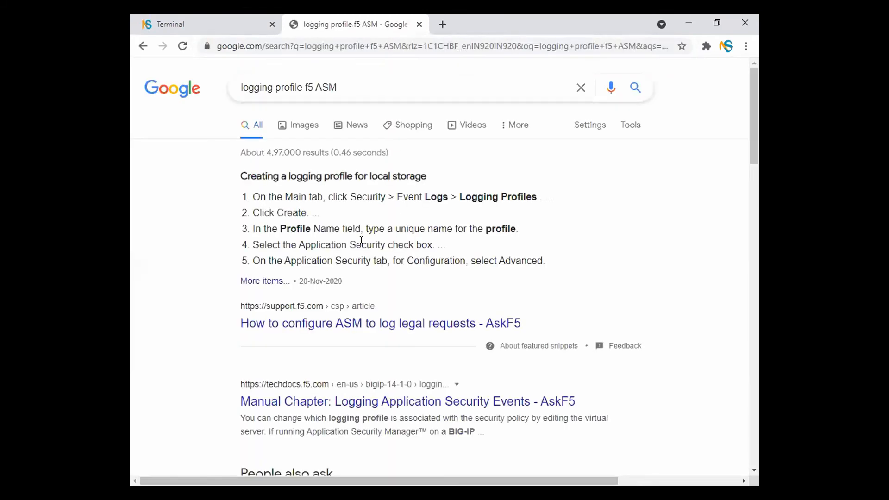
drag(403, 197, 531, 197)
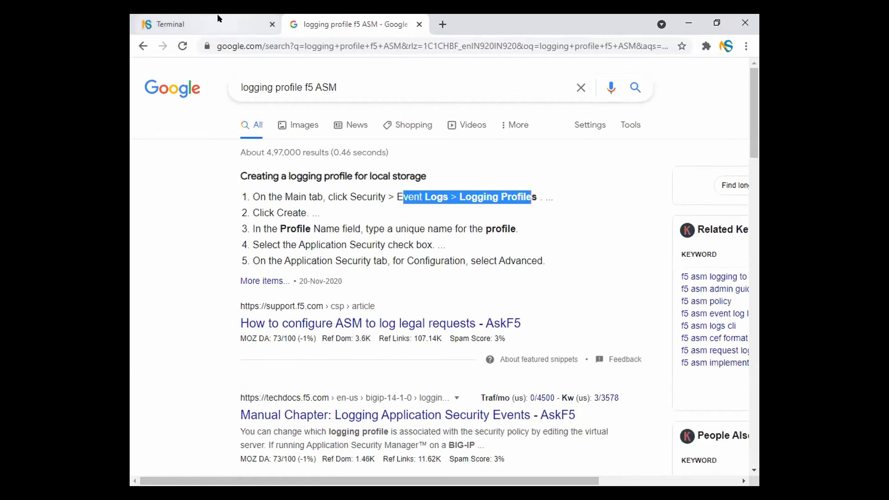
click(218, 19)
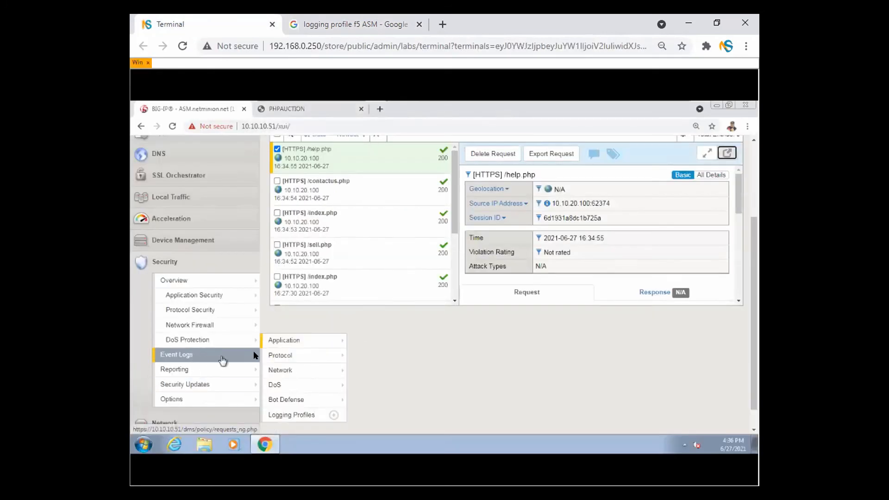
- Open Security > Event Logs > Logging Profiles to list the four existing profiles
mouse_move(295, 347)
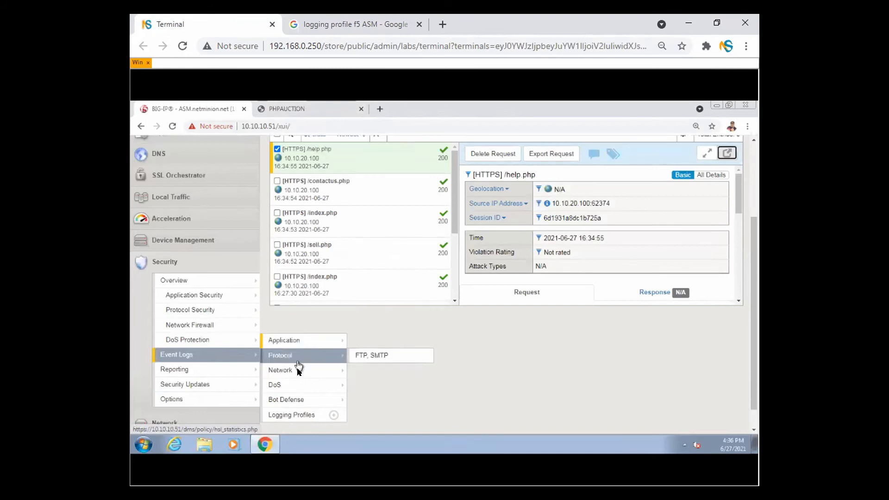
click(298, 415)
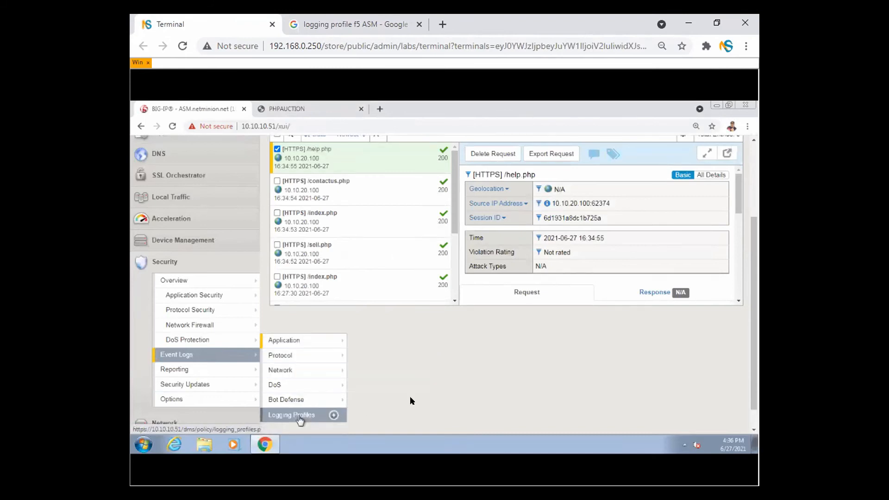
drag(753, 225, 753, 246)
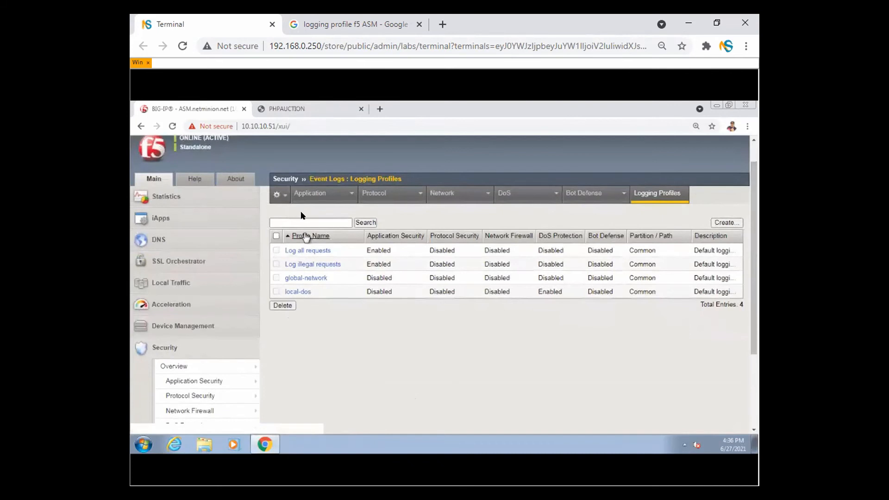
mouse_move(289, 194)
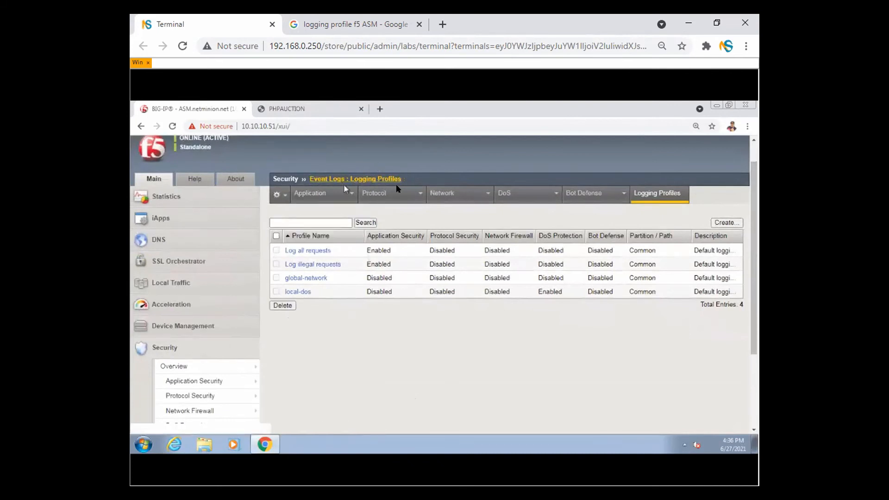
- Create a new logging profile named 'fgsdgsfdg' with Application Security logging enabled
click(721, 223)
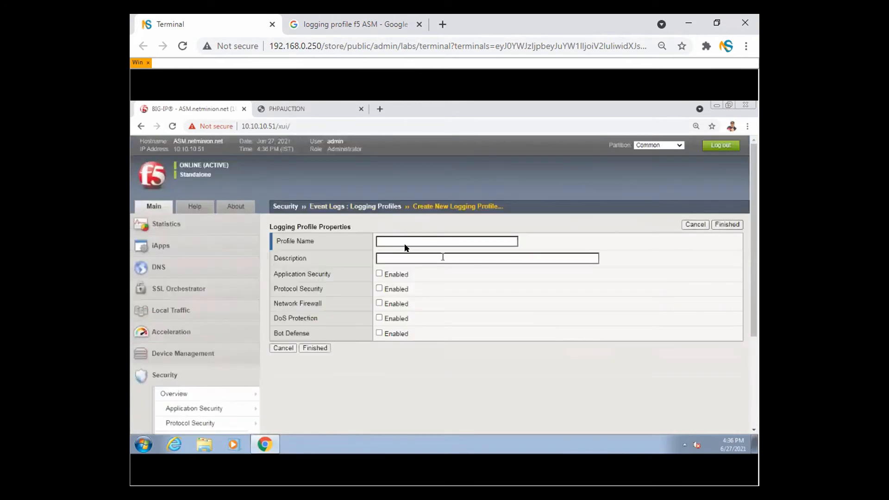
click(399, 241)
text(fgsdgsfdg)
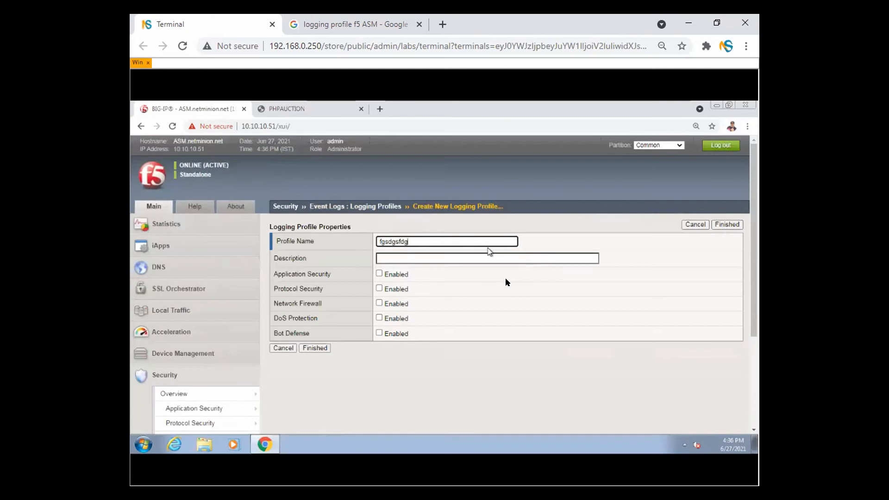
click(378, 274)
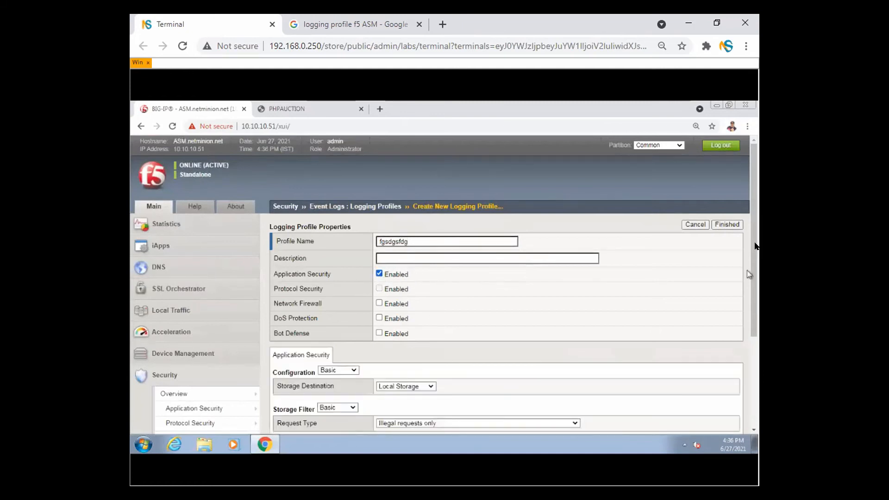
drag(753, 244, 755, 305)
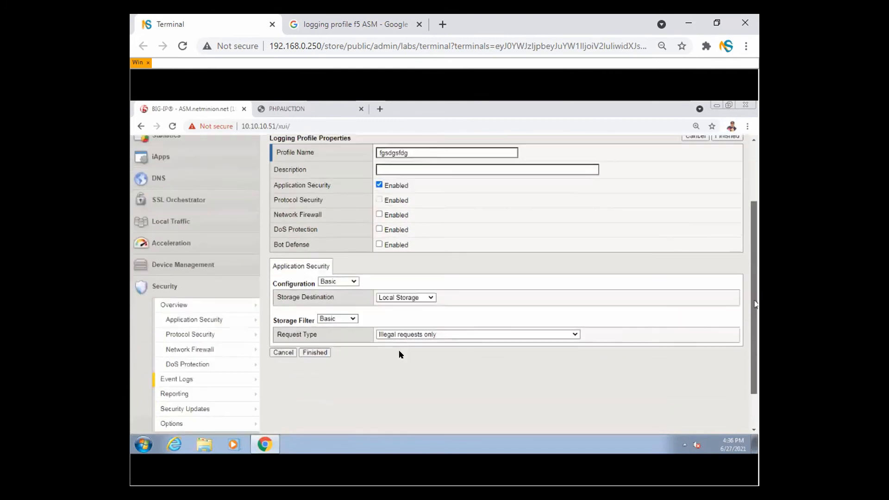
- Enable Network Firewall, DoS Protection and Bot Defense, try saving, then uncheck DoS Protection and Bot Defense
click(379, 214)
click(379, 229)
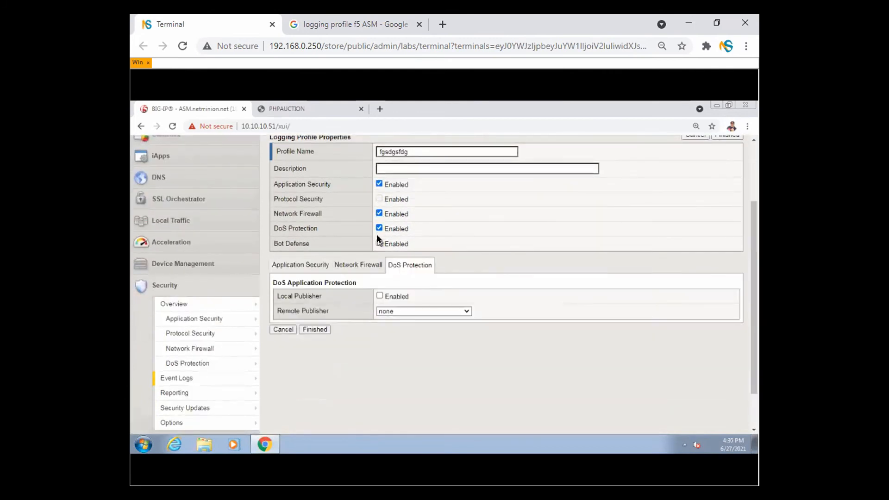
click(378, 243)
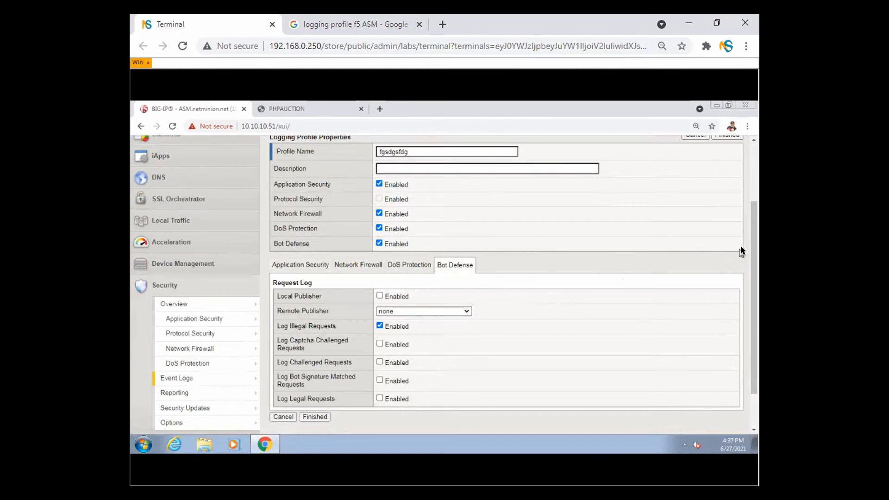
drag(753, 254, 736, 249)
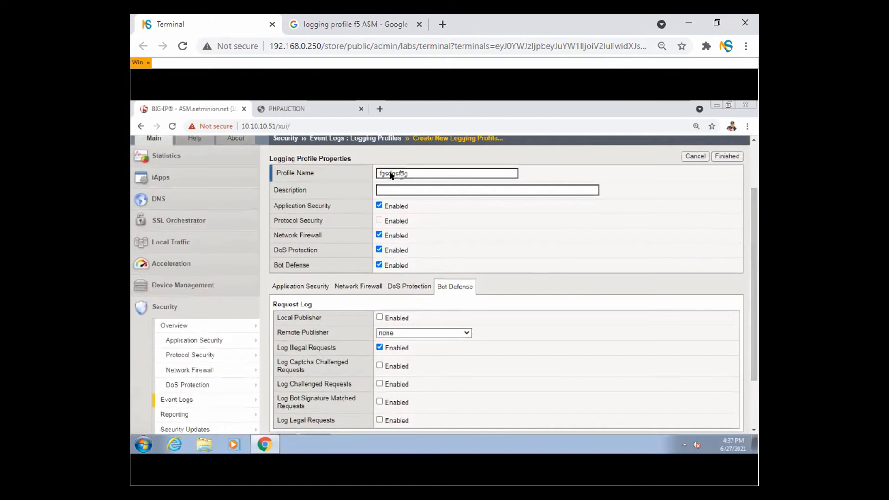
click(736, 157)
click(532, 180)
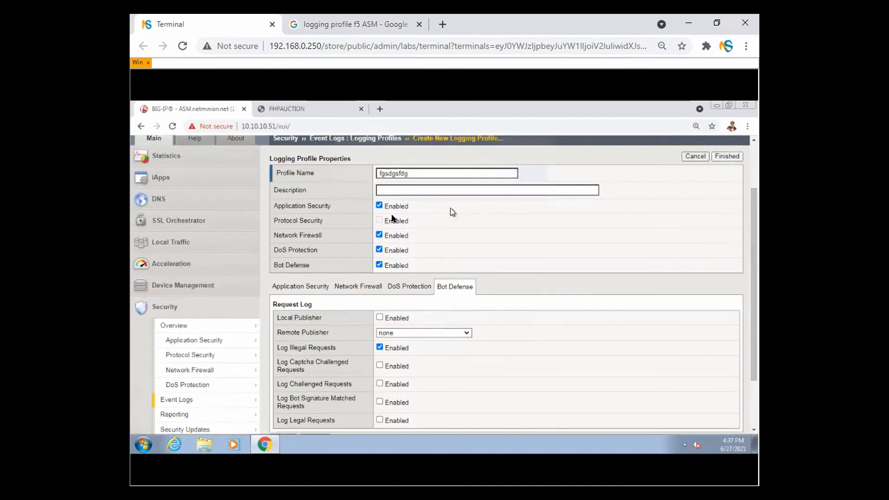
click(380, 250)
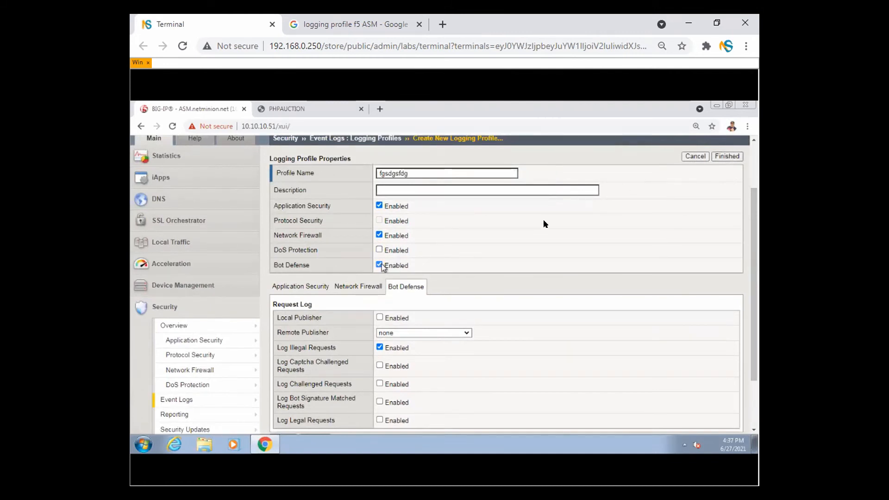
click(380, 266)
- Retry saving past the missing publisher warning and set Storage Destination to Remote Storage
click(731, 156)
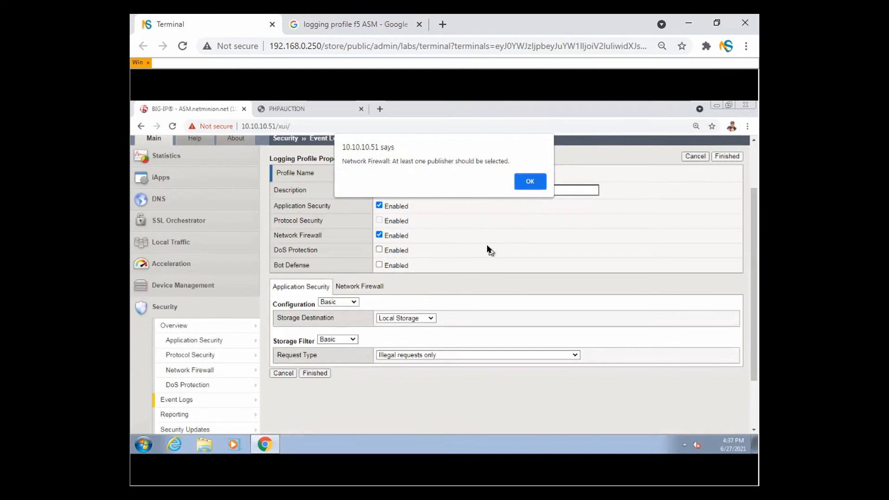
click(529, 183)
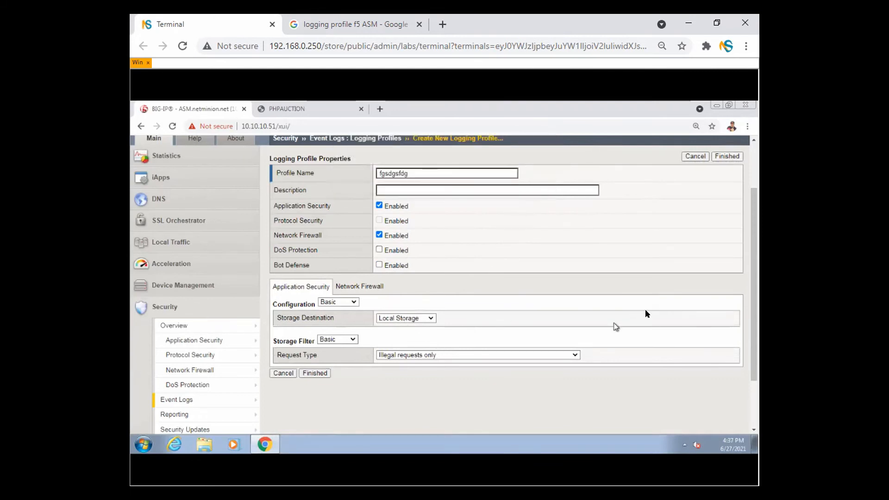
click(410, 318)
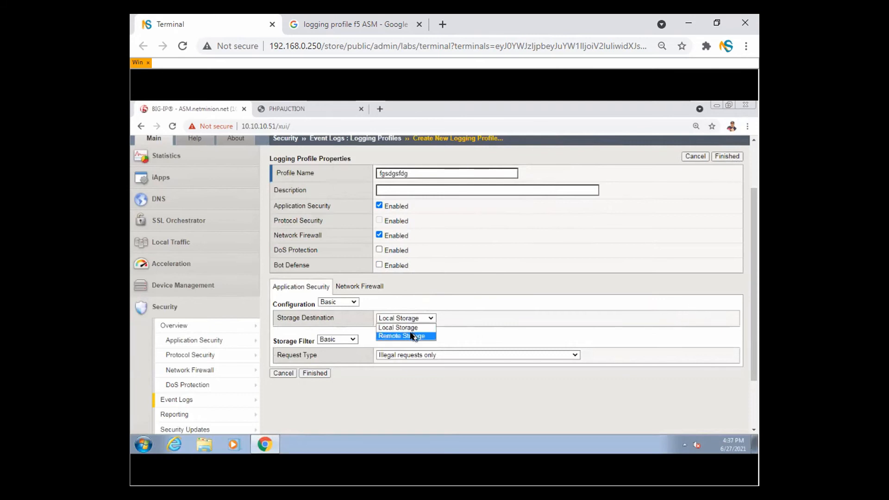
click(411, 336)
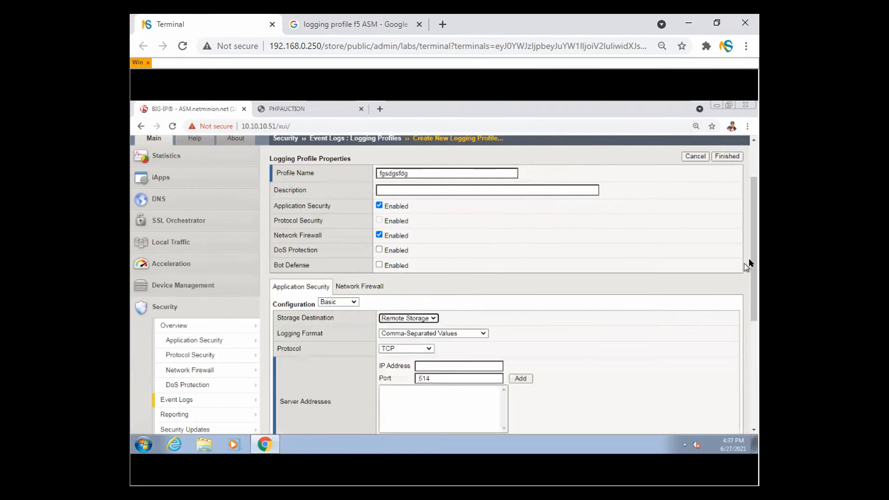
drag(752, 271, 757, 326)
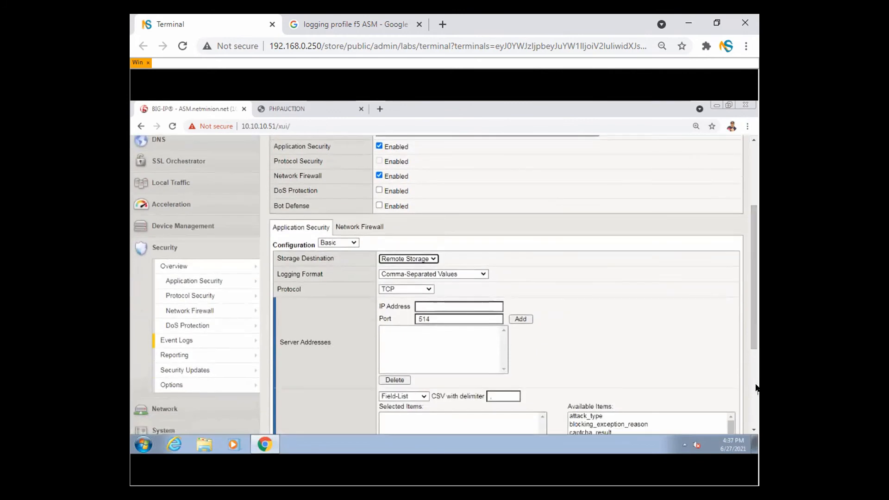
drag(751, 263, 751, 335)
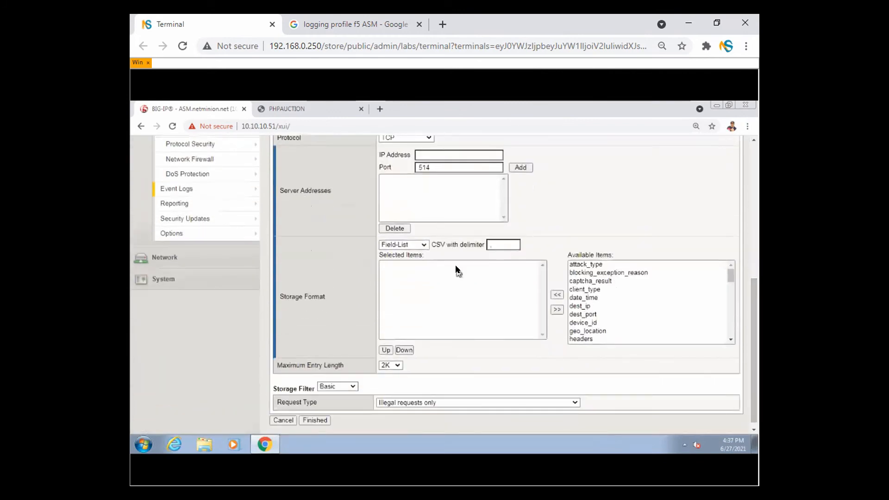
- Set the Storage Filter to Advanced with Illegal requests only, reviewing the other filter options
click(339, 388)
click(338, 396)
click(338, 387)
click(336, 400)
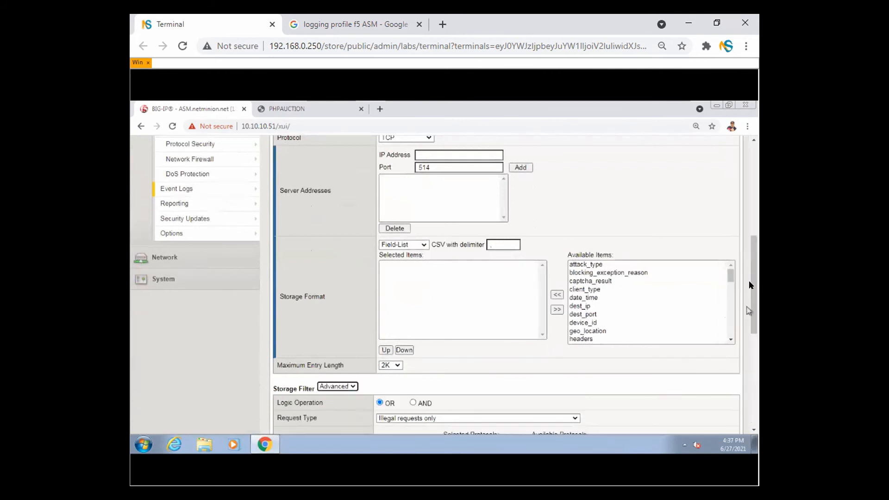
drag(751, 297, 753, 393)
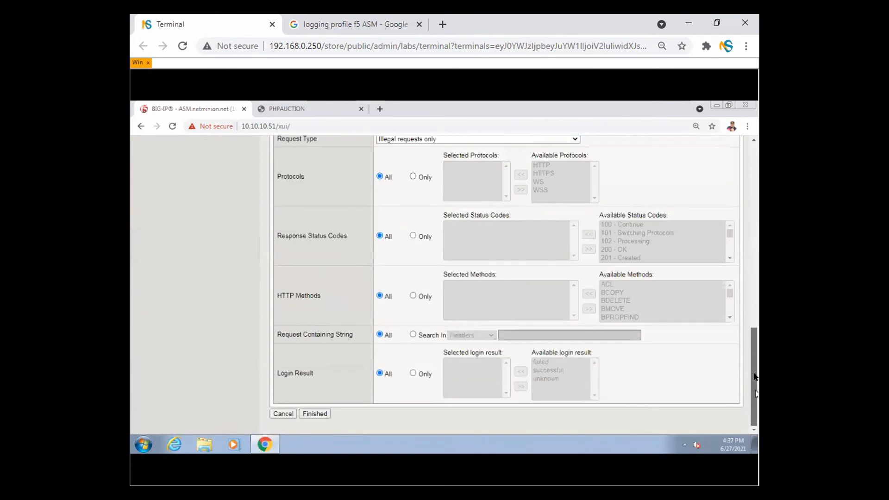
scroll(425, 214, up, 3)
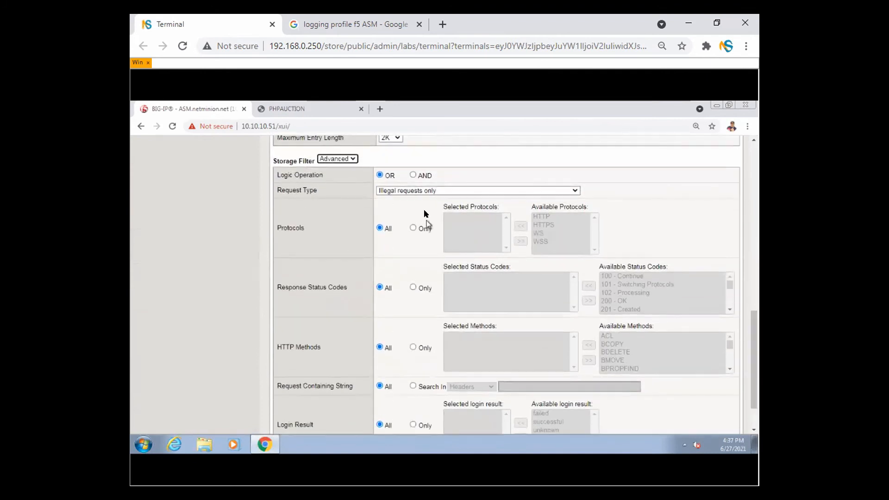
click(426, 193)
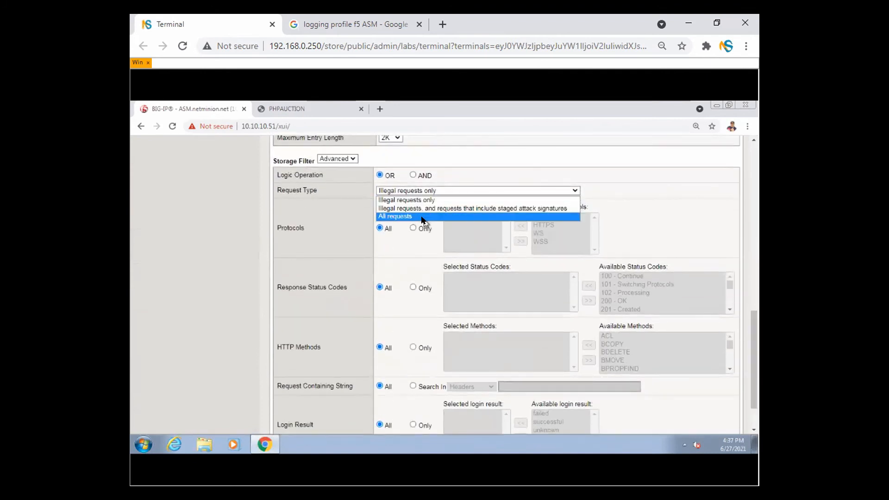
click(715, 189)
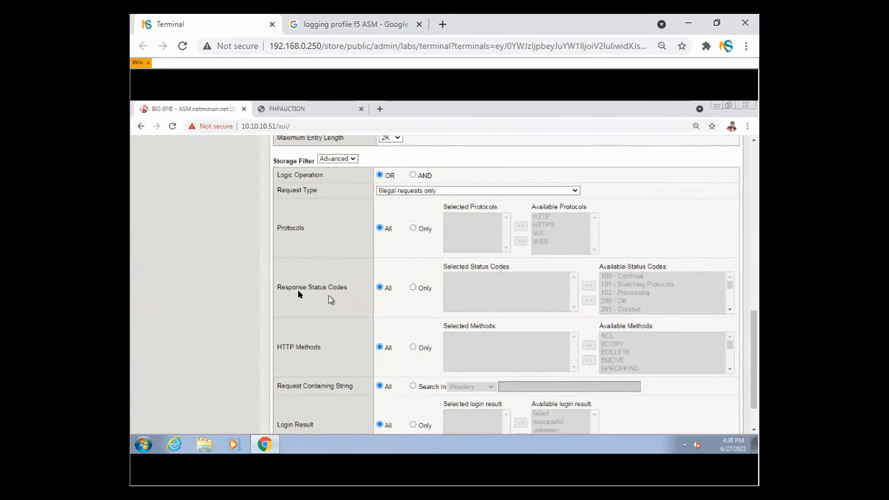
drag(289, 287, 340, 288)
drag(285, 346, 321, 348)
drag(293, 386, 346, 386)
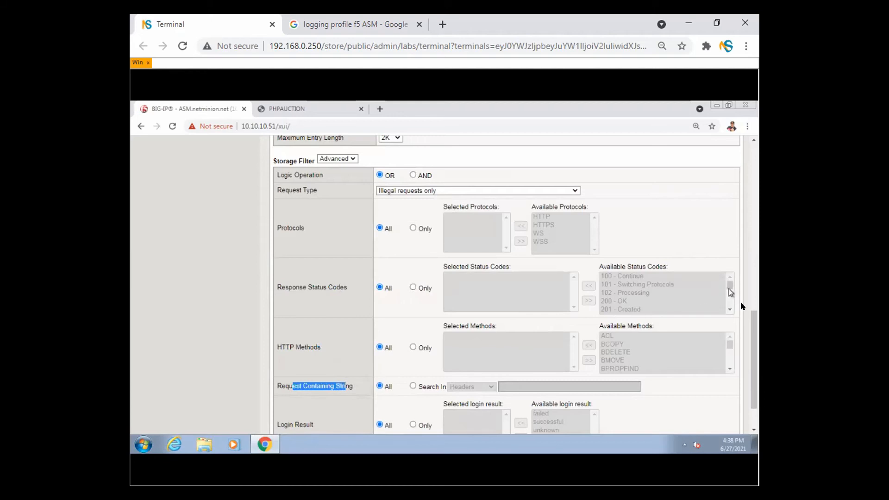
drag(750, 337, 737, 165)
- After the invalid server address warning, switch Storage Destination back to Local Storage
click(717, 225)
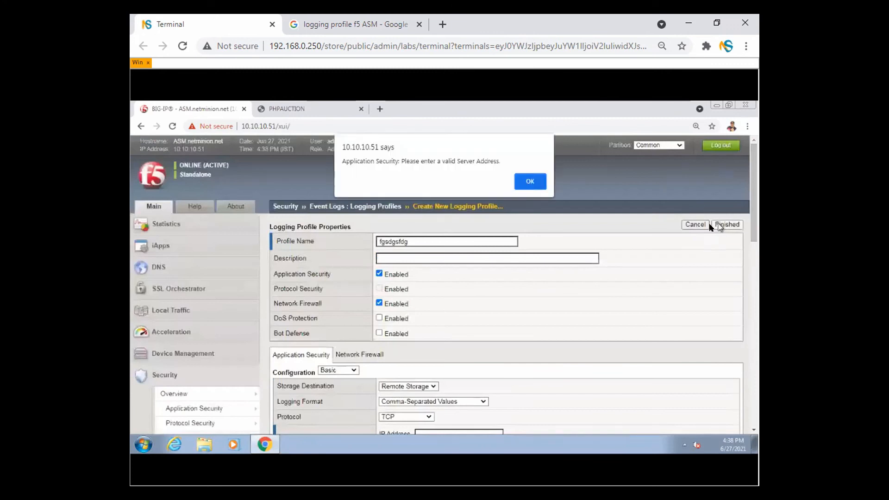
click(528, 182)
click(415, 385)
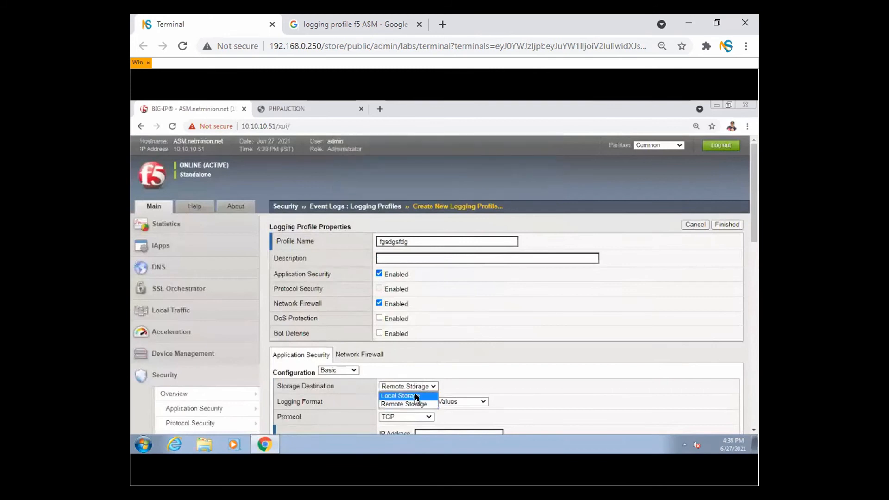
click(400, 395)
- Turn off Network Firewall logging and save fgsdgsfdg into the logging profiles list
click(735, 225)
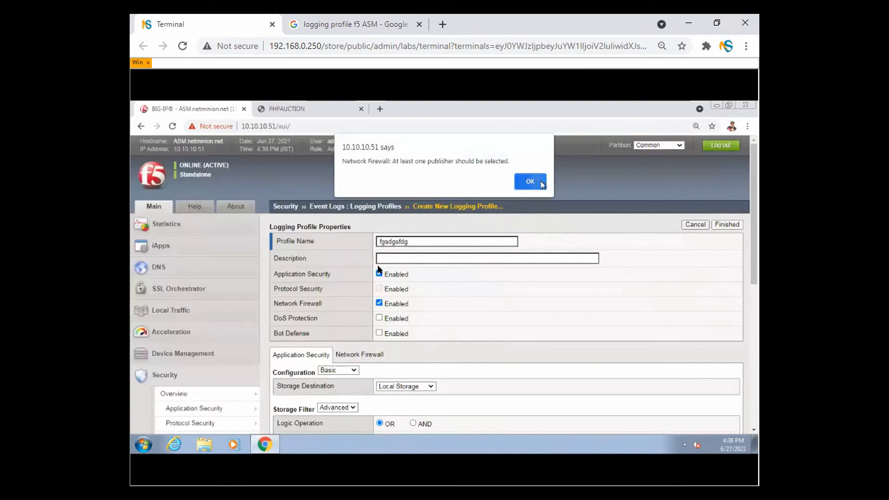
click(530, 182)
click(379, 303)
click(725, 225)
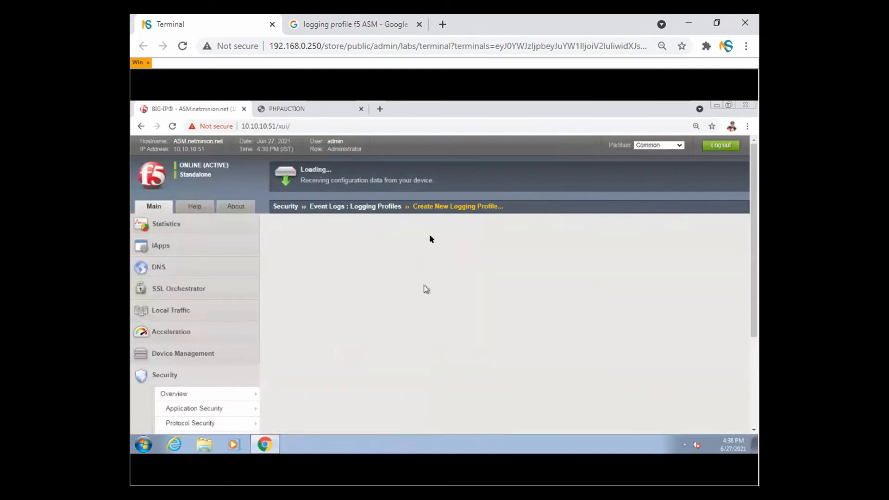
drag(326, 308, 494, 307)
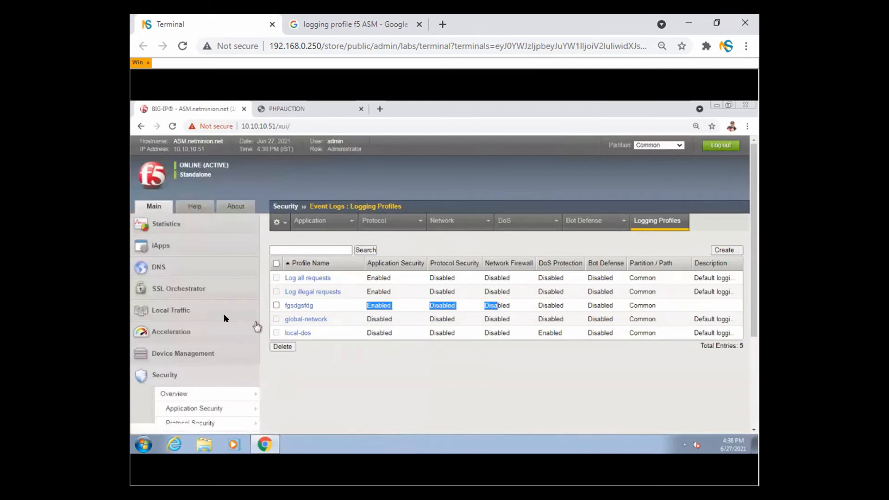
- Open VS_auction's Security > Policies settings from Local Traffic > Virtual Servers
click(192, 311)
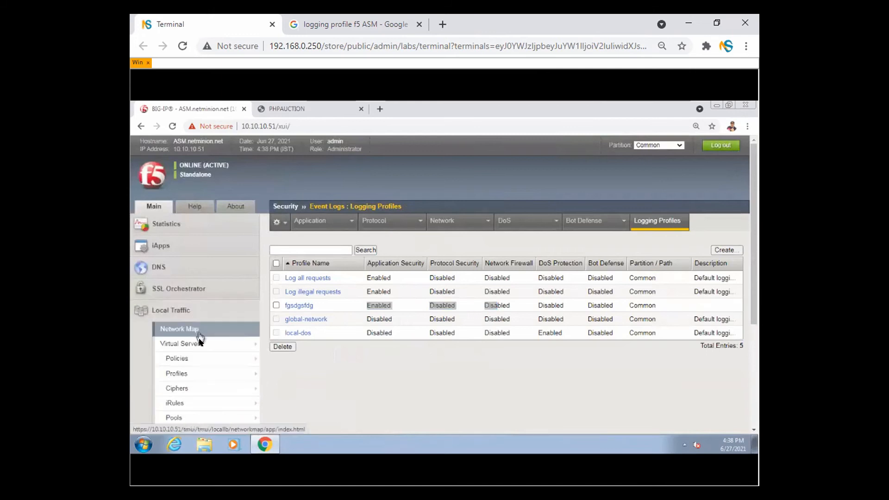
click(202, 346)
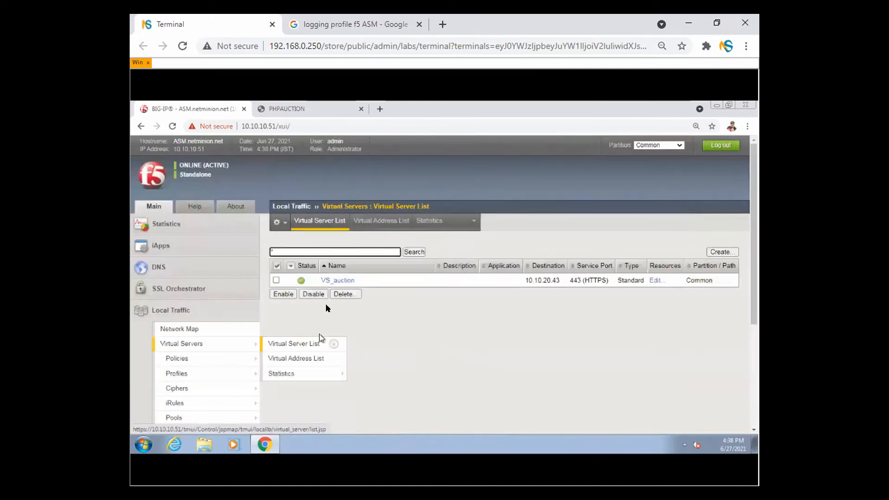
click(338, 281)
mouse_move(454, 218)
click(452, 241)
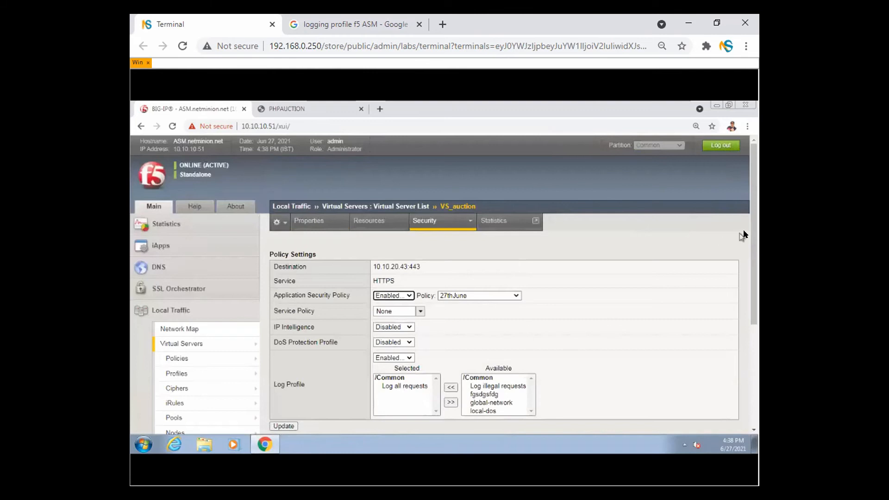
drag(753, 229, 752, 306)
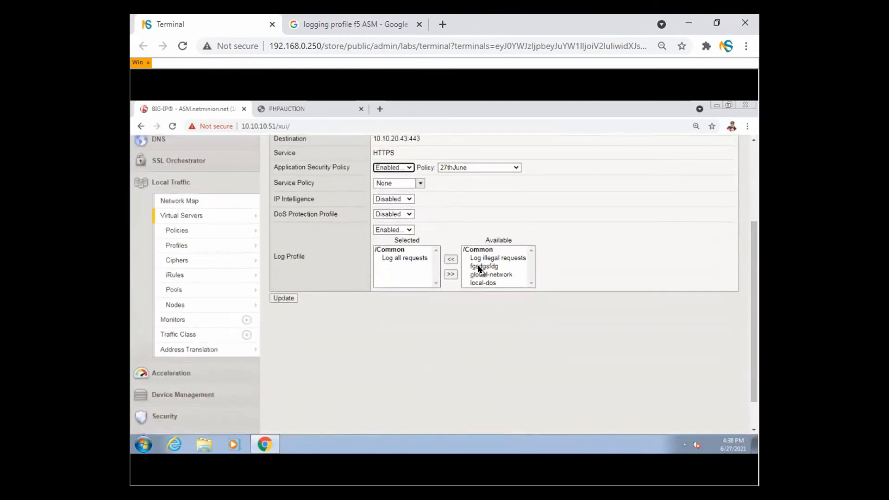
- Move fgsdgsfdg into Selected log profiles next to Log all requests and close the Google tab
click(484, 267)
click(451, 259)
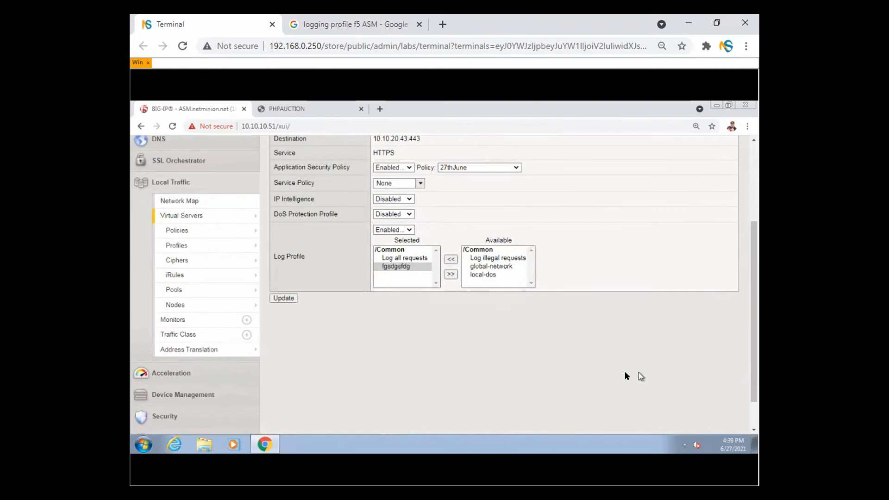
click(419, 24)
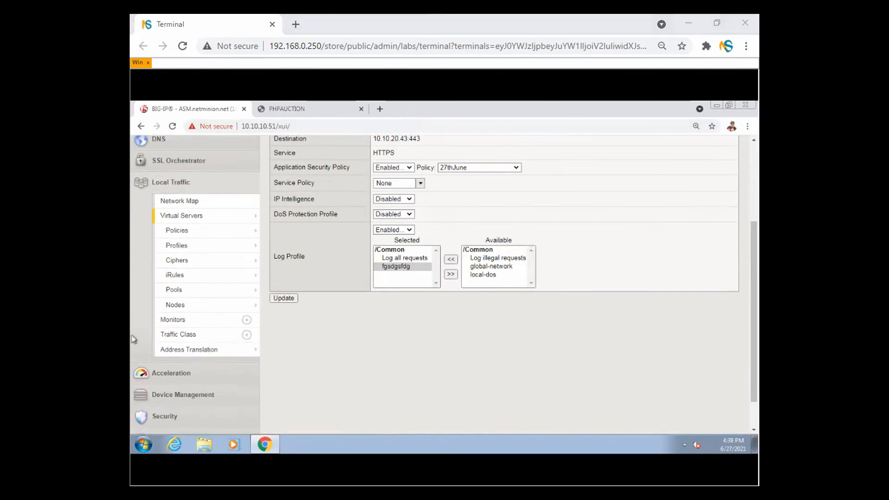
- Switch to the PowerPoint slideshow and advance to the Overview Of Attack Signature slide
key(alt+Tab)
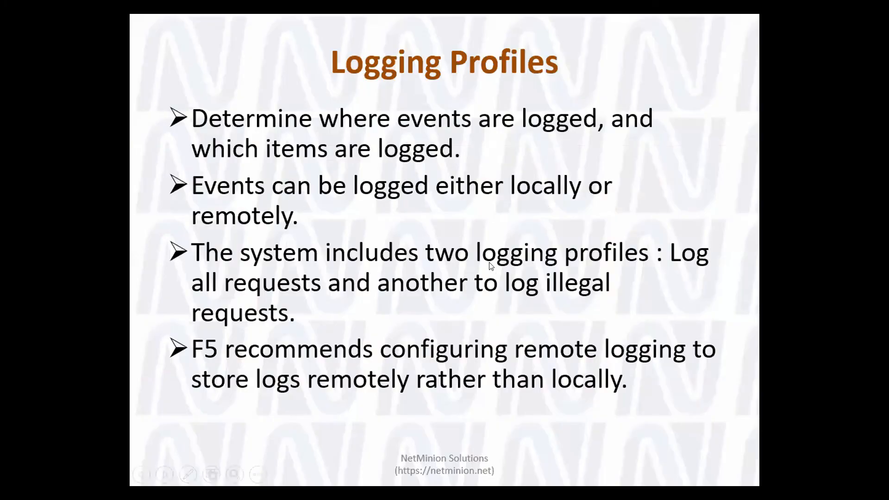
key(Right)
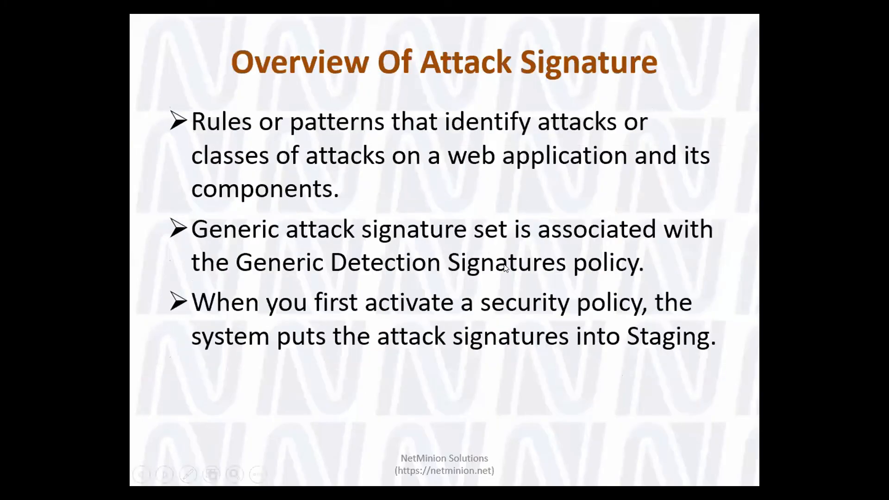
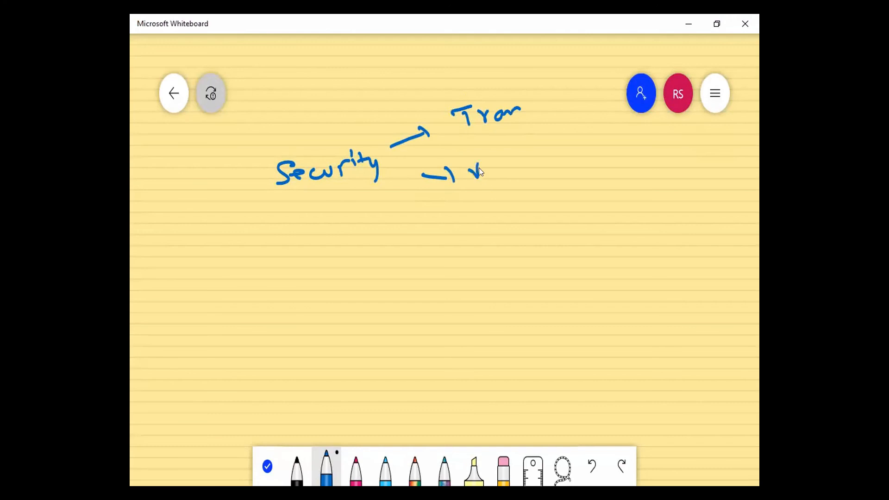
- Write 'block ⇒ 7 days' in blue ink and a pink 'Blocking' note after 'Security policy'
drag(504, 172, 529, 164)
drag(564, 139, 578, 136)
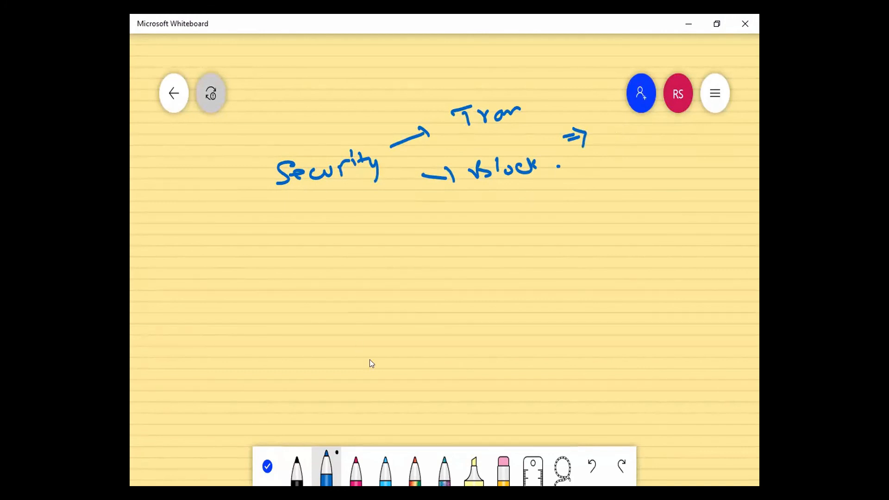
click(355, 465)
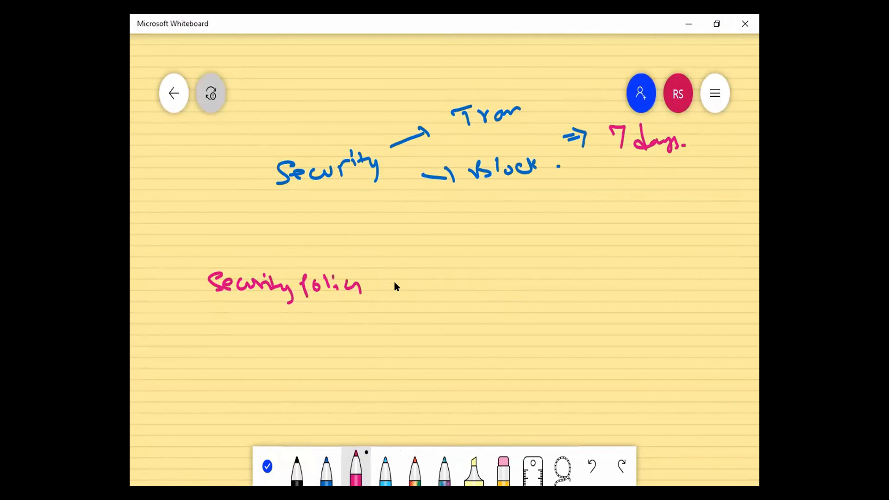
drag(449, 273, 452, 288)
drag(463, 279, 466, 287)
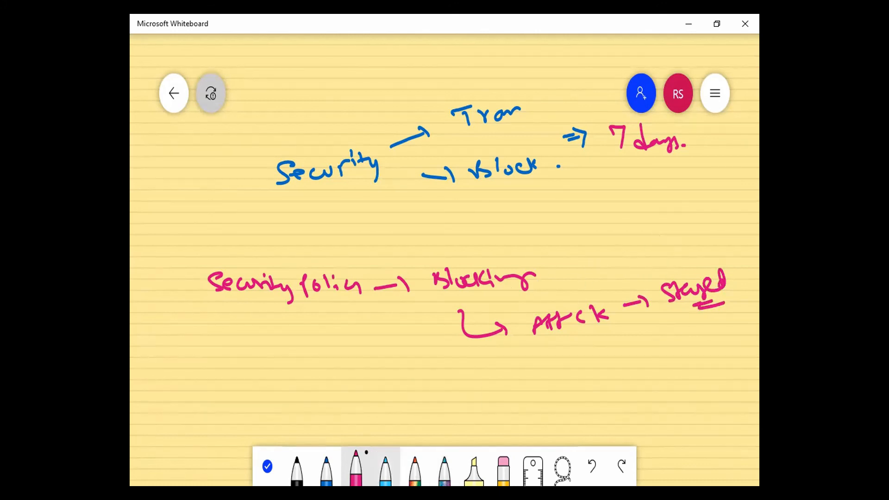
- Add light-blue X marks and underline the attack-to-staged note, then erase all ink with Ctrl+A and Delete
click(385, 467)
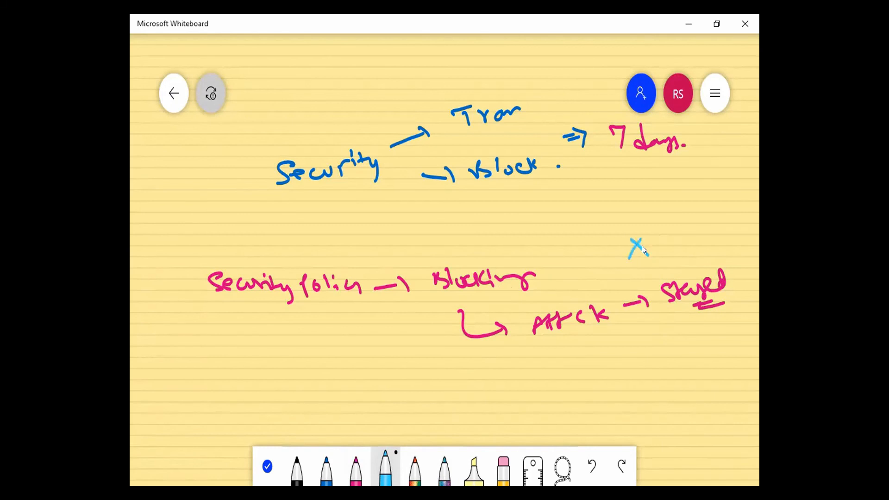
drag(667, 239, 656, 258)
drag(535, 345, 660, 322)
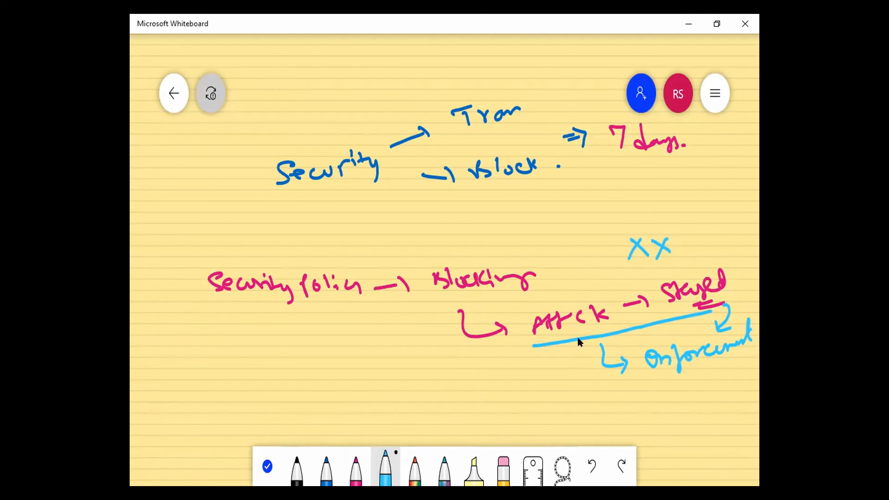
key(ctrl+a)
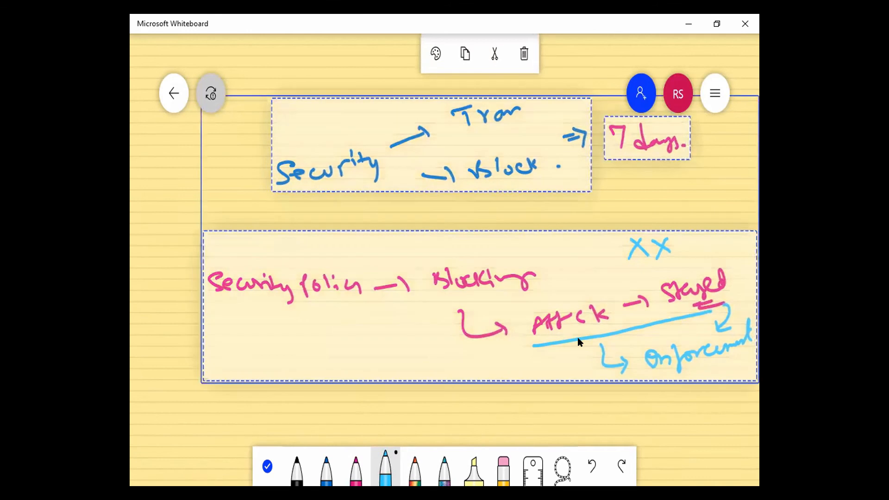
key(Delete)
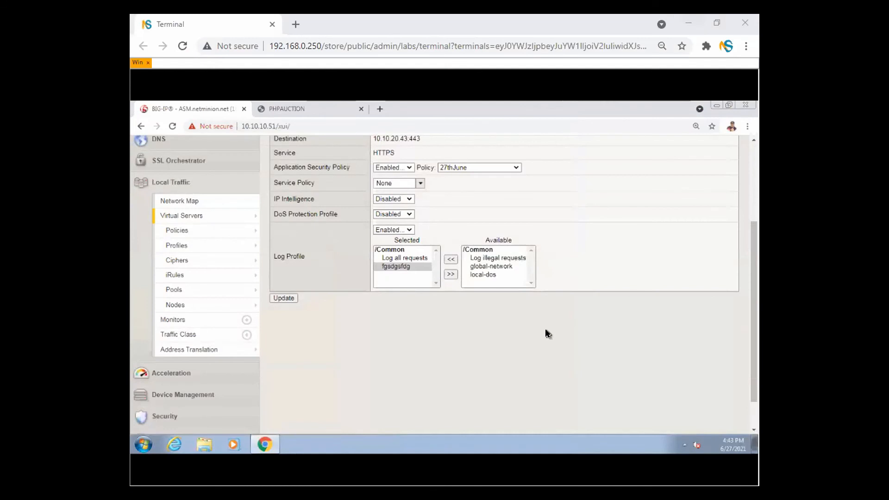
- Show the Attack Signatures list under Security > Application Security in the browser
click(180, 188)
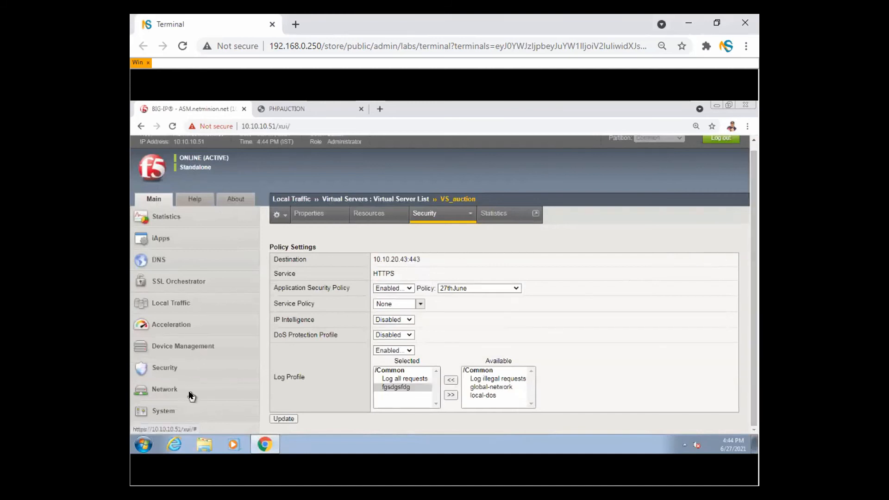
click(164, 368)
drag(753, 259, 754, 268)
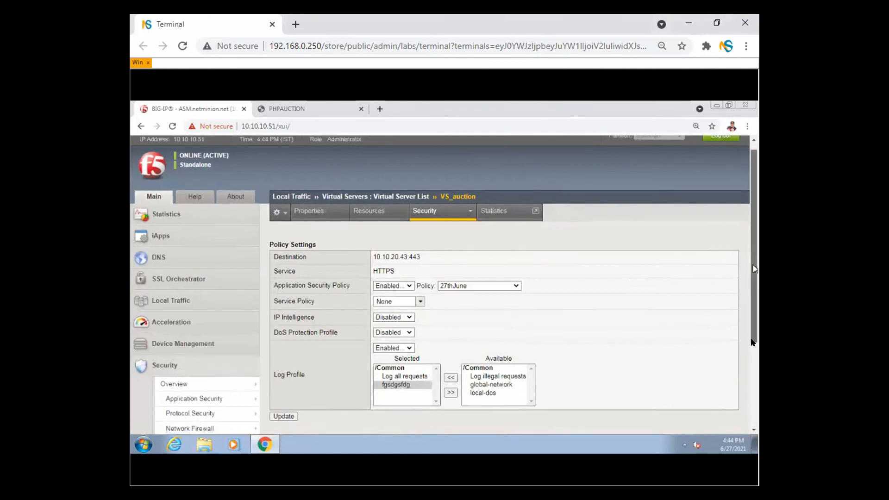
scroll(753, 342, down, 3)
mouse_move(205, 274)
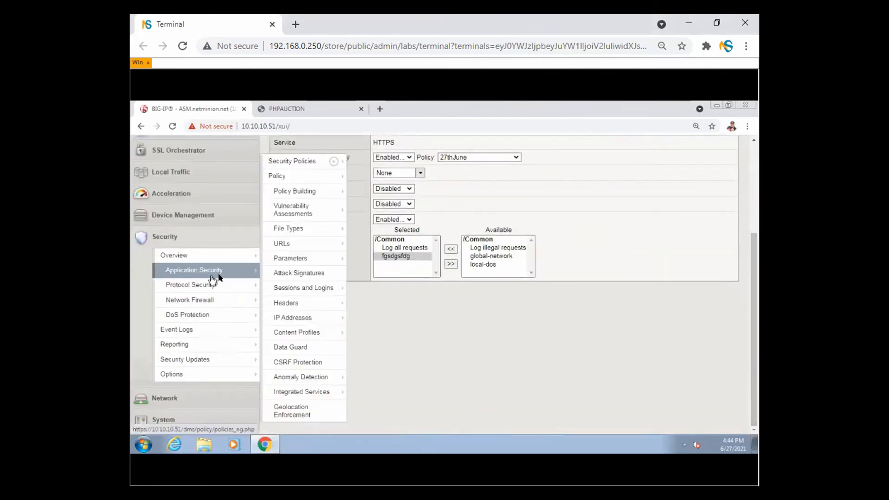
click(300, 273)
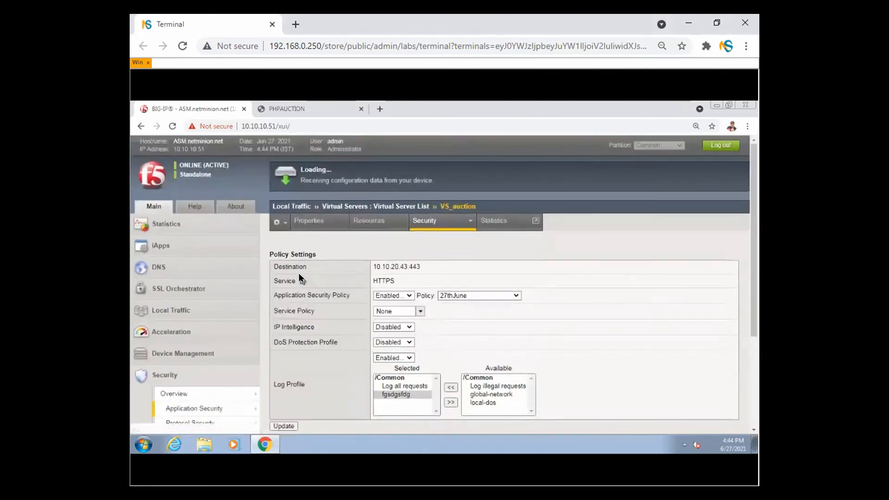
- Circle the Staging column for emphasis, then bring up the Security Policies list
drag(751, 229, 753, 329)
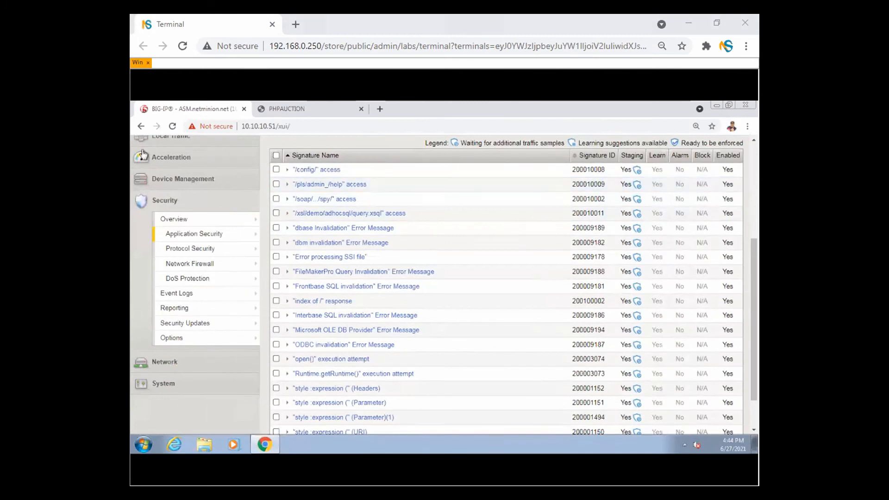
mouse_move(640, 143)
mouse_down()
mouse_move(625, 144)
mouse_move(615, 185)
mouse_move(619, 412)
mouse_move(628, 435)
mouse_move(638, 430)
mouse_move(651, 374)
mouse_move(650, 158)
mouse_move(638, 138)
mouse_up()
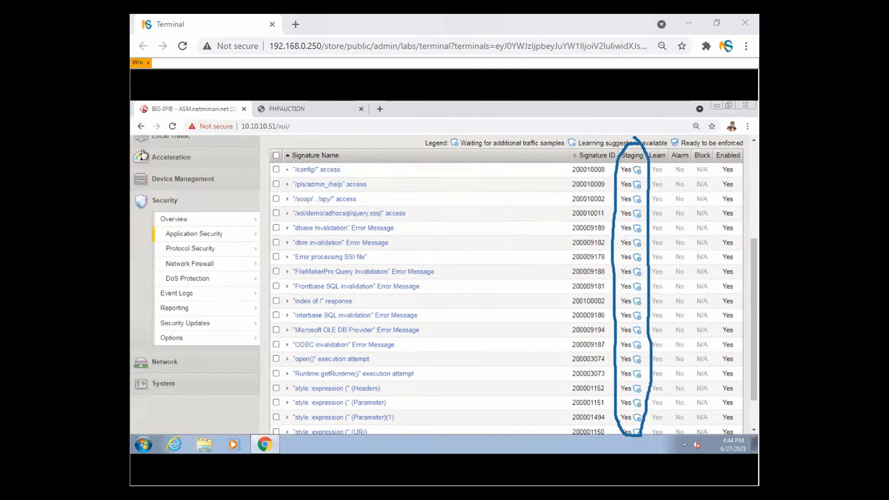
key(Escape)
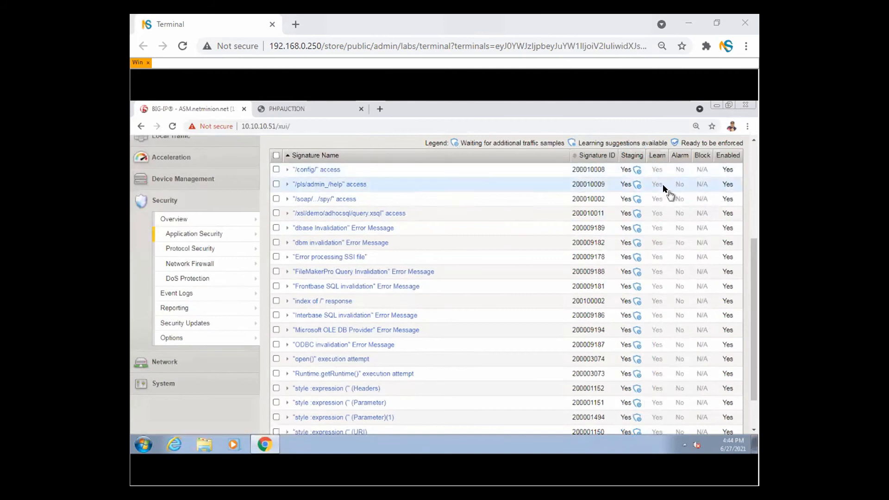
click(230, 244)
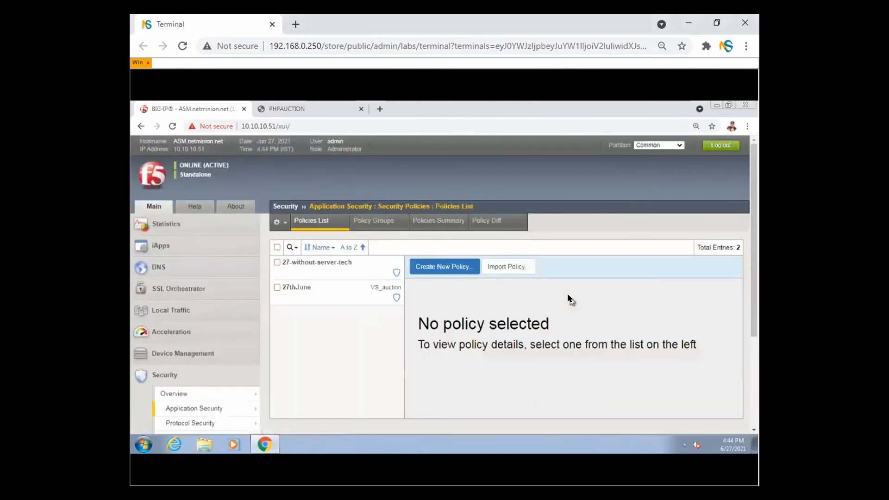
- Set 27-without-server-tech's enforcement mode to Blocking in Learning and Blocking Settings and save
click(335, 263)
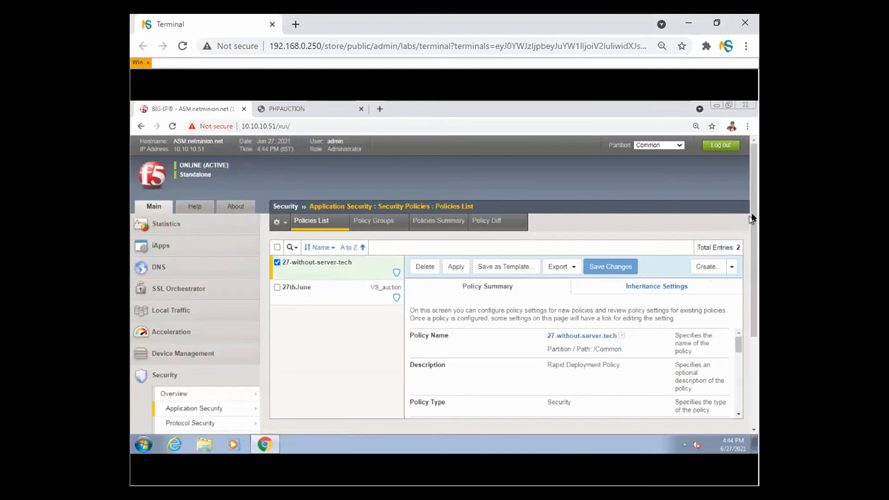
scroll(753, 222, down, 1)
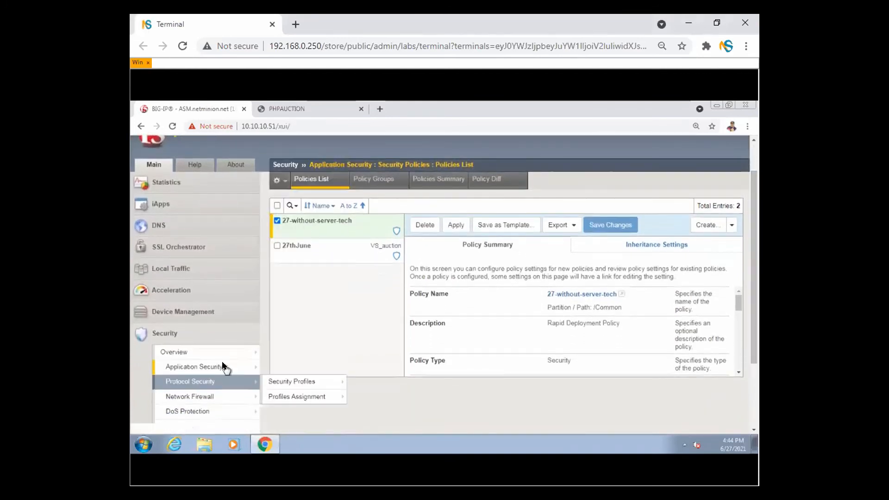
mouse_move(222, 366)
mouse_move(293, 191)
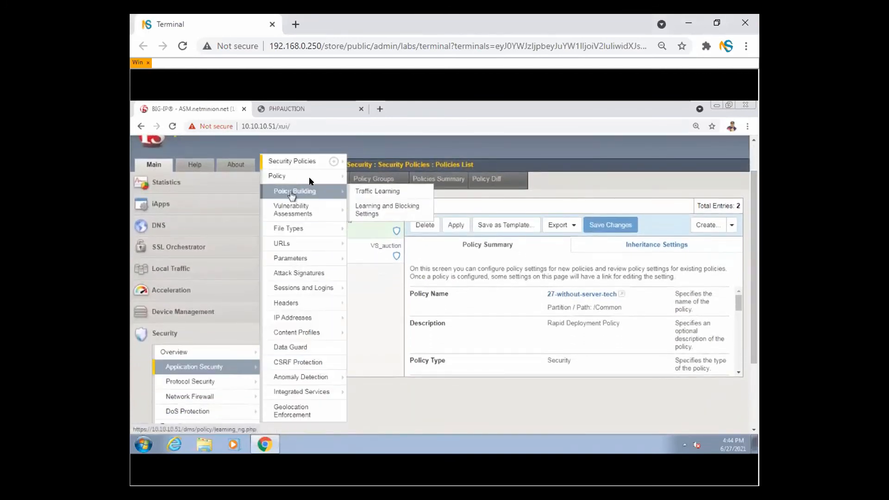
click(401, 211)
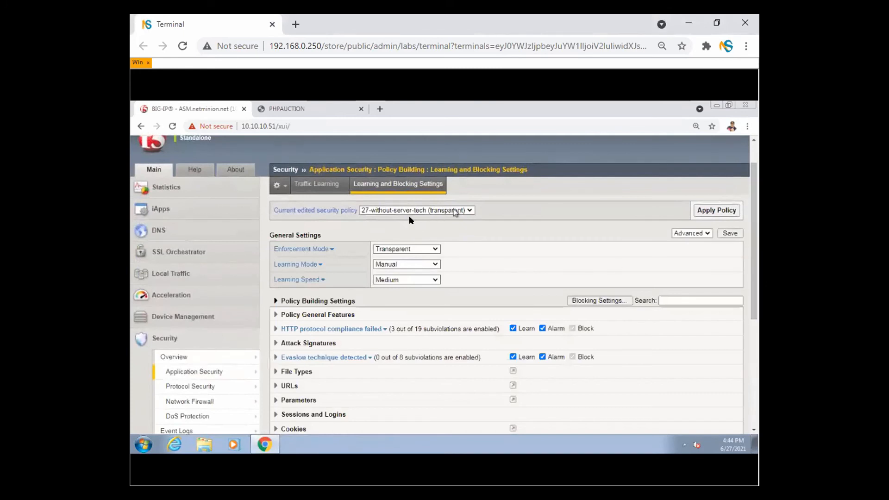
click(435, 250)
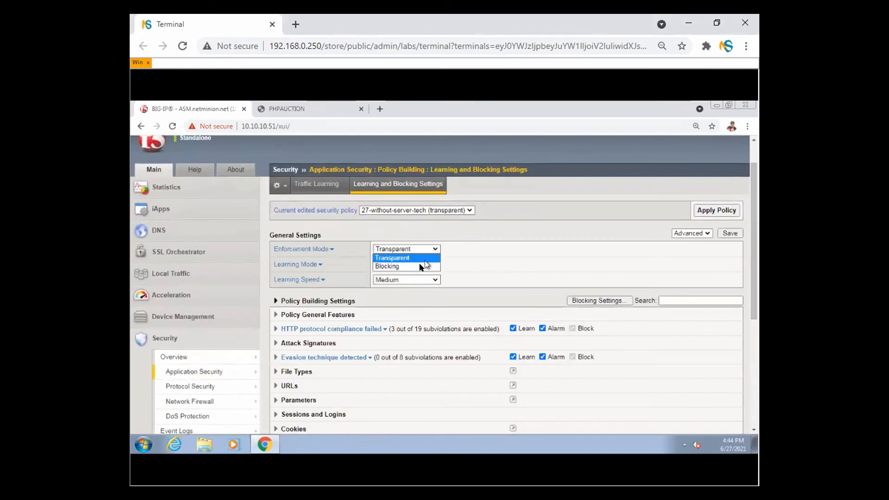
click(422, 267)
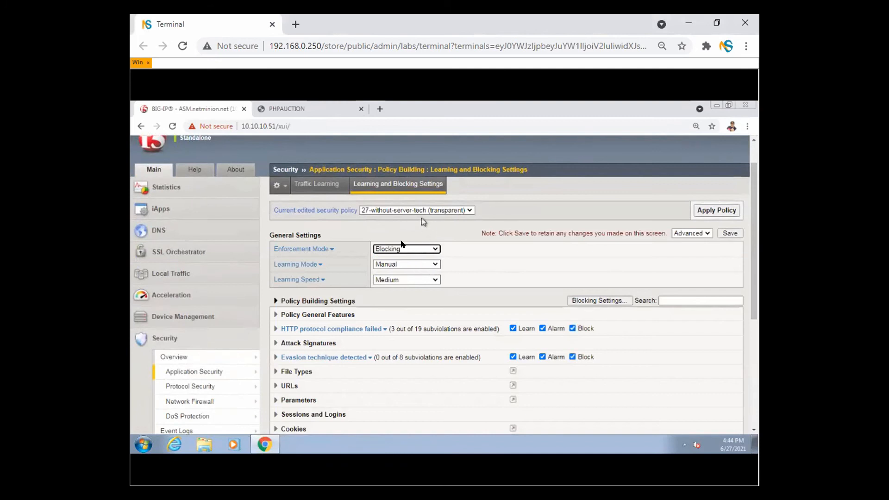
click(728, 234)
click(538, 335)
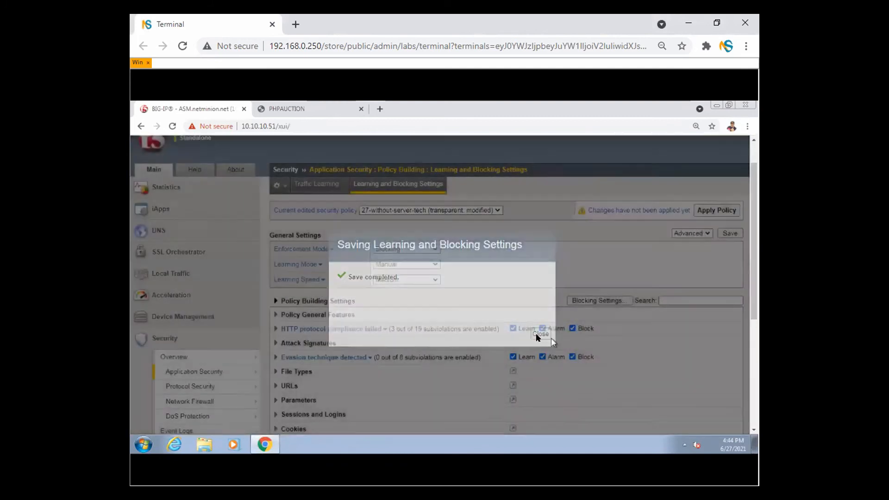
- Apply the modified 27-without-server-tech policy and confirm
click(724, 211)
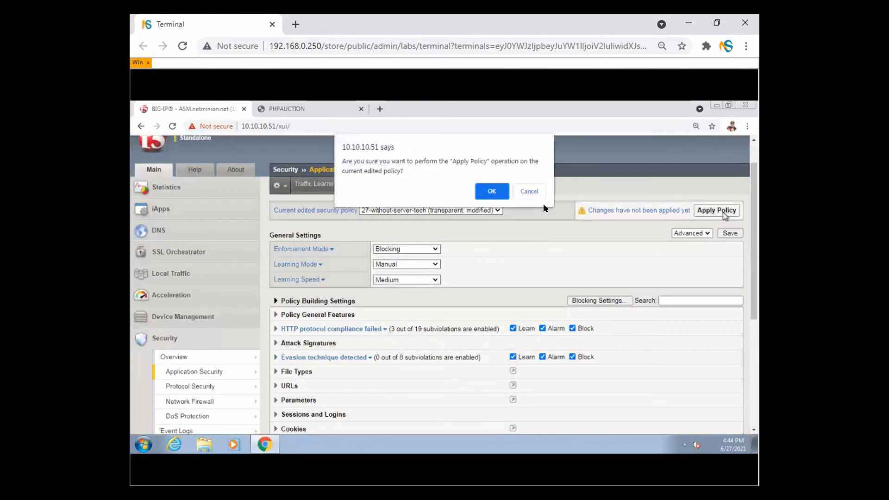
click(487, 189)
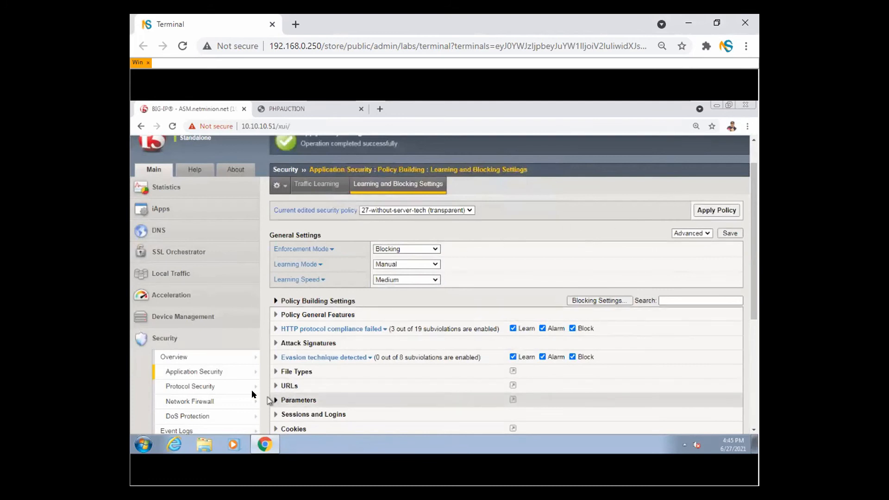
mouse_move(215, 370)
mouse_move(304, 325)
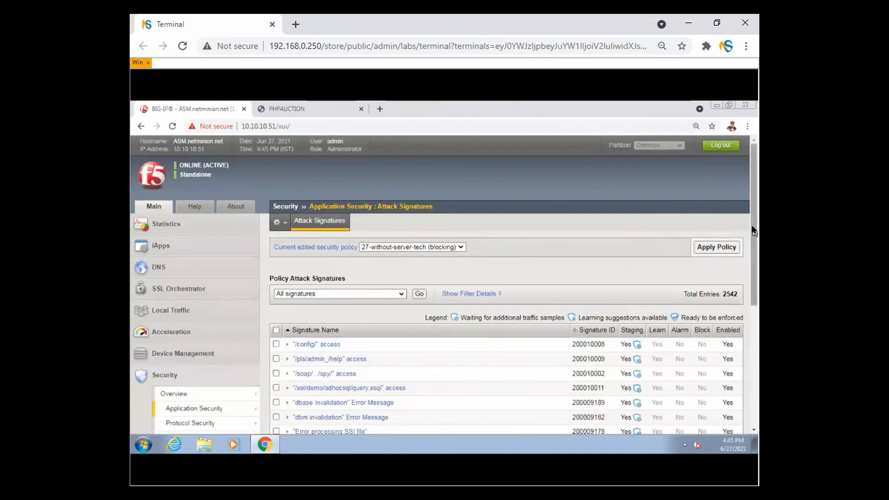
- Turn off Perform Staging for the /pls/admin_/help attack signature and update it
scroll(752, 236, down, 3)
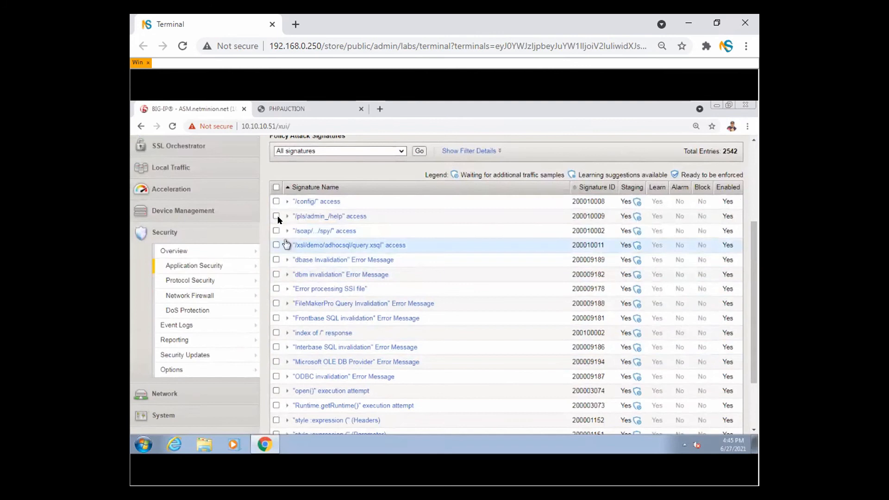
click(312, 220)
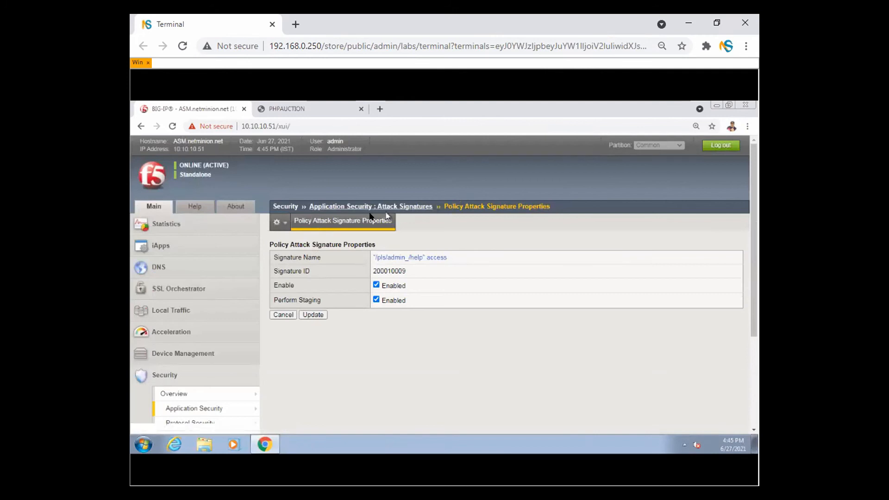
click(376, 299)
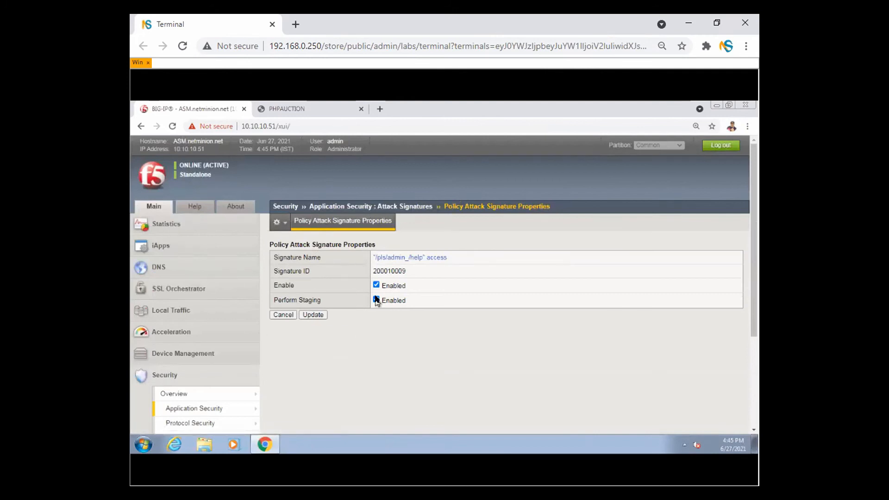
click(312, 314)
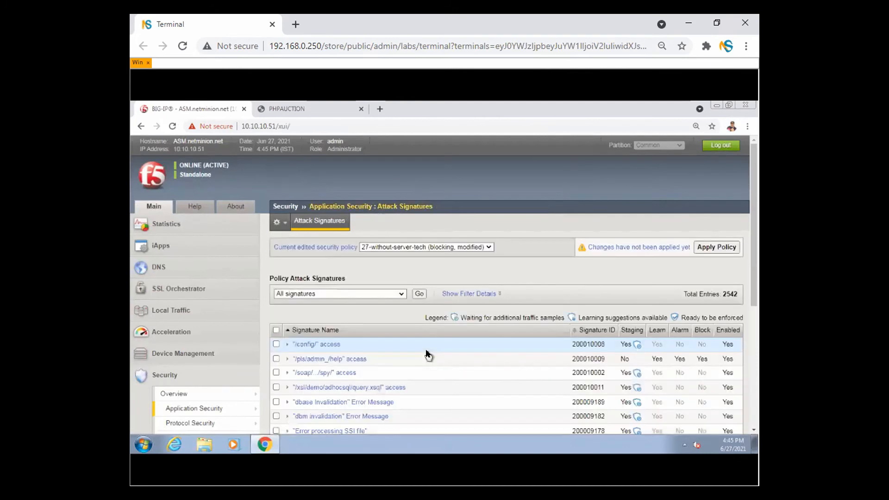
- Apply the updated blocking policy and confirm
click(722, 254)
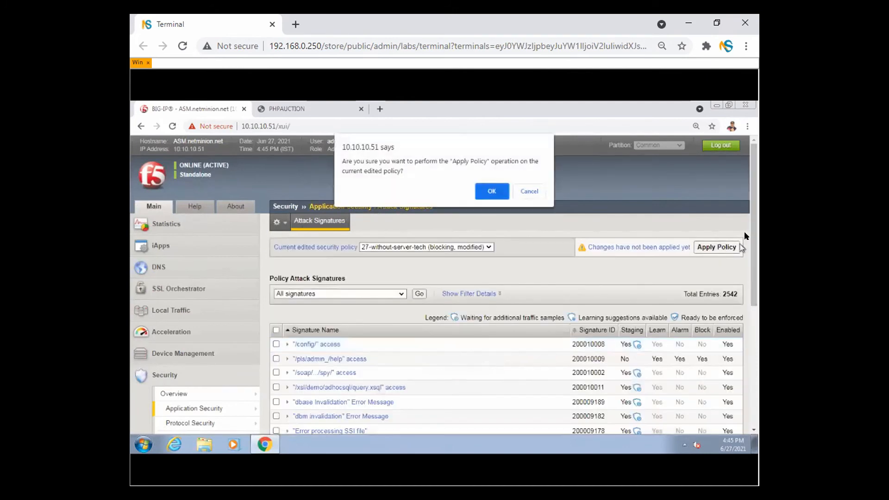
click(490, 191)
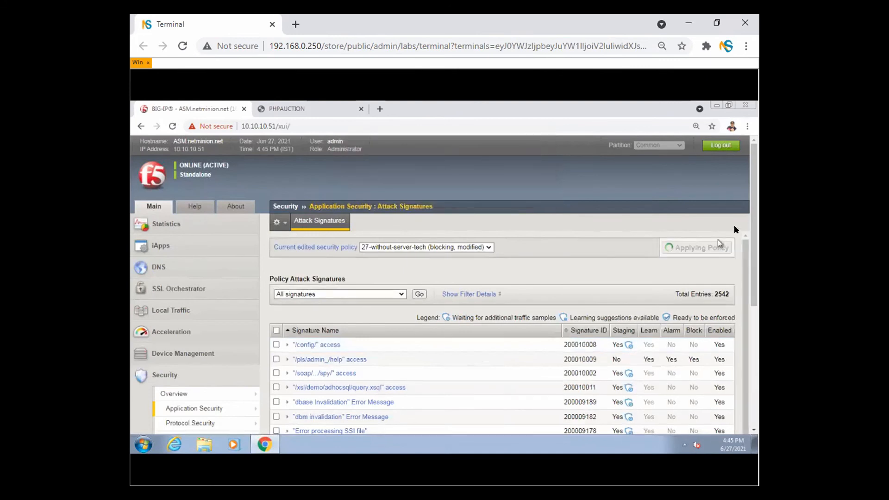
drag(752, 201, 755, 253)
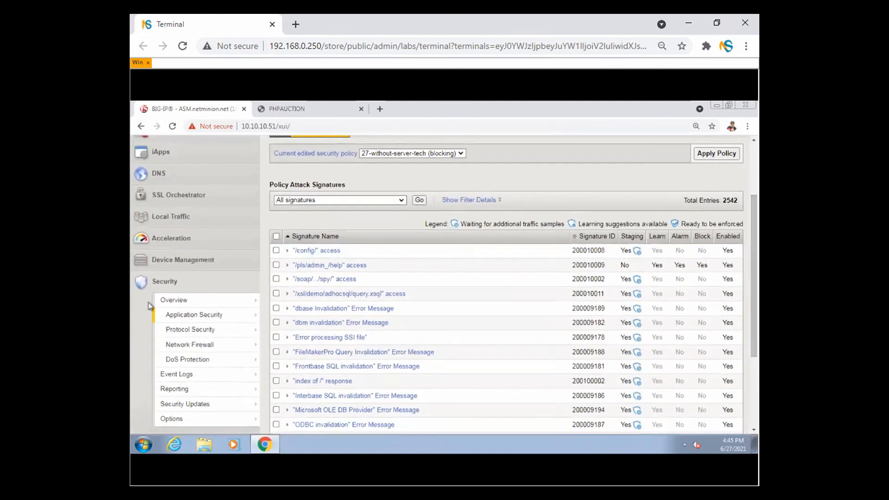
mouse_move(720, 225)
mouse_down()
mouse_move(663, 225)
mouse_move(611, 281)
mouse_move(735, 255)
mouse_move(735, 225)
mouse_up()
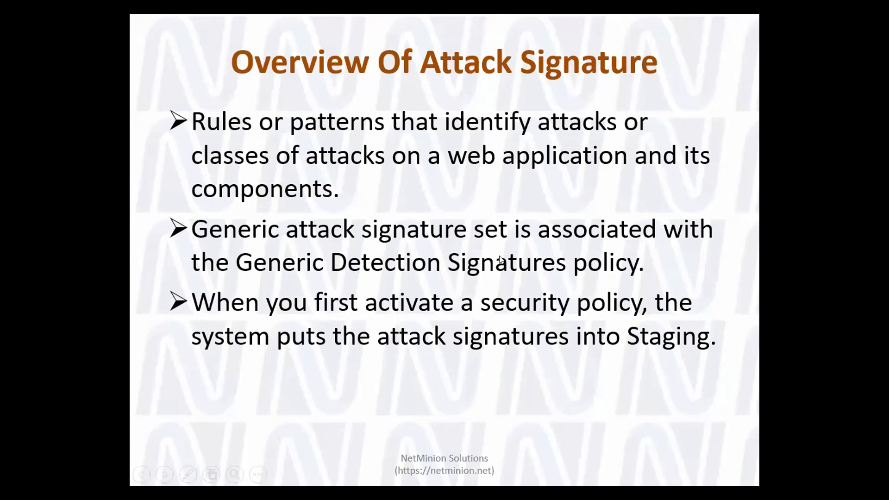
- Advance the slideshow to the 'Review The Deployment Workflow' slide
click(499, 270)
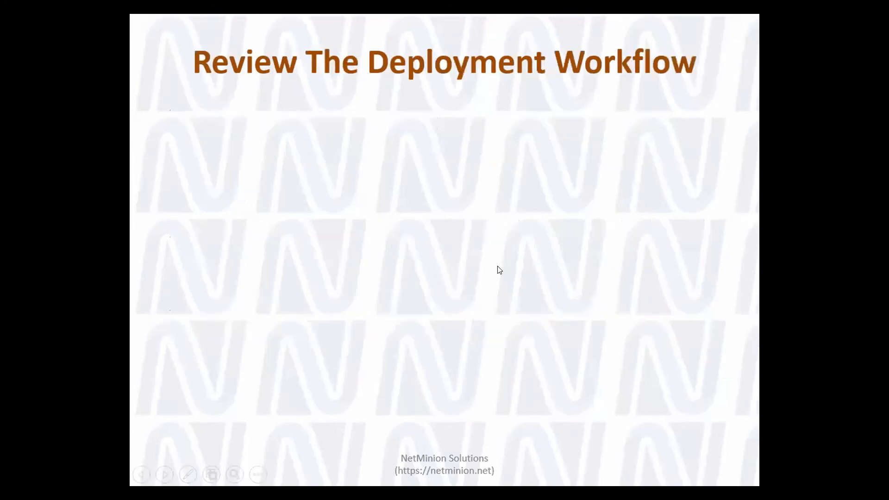